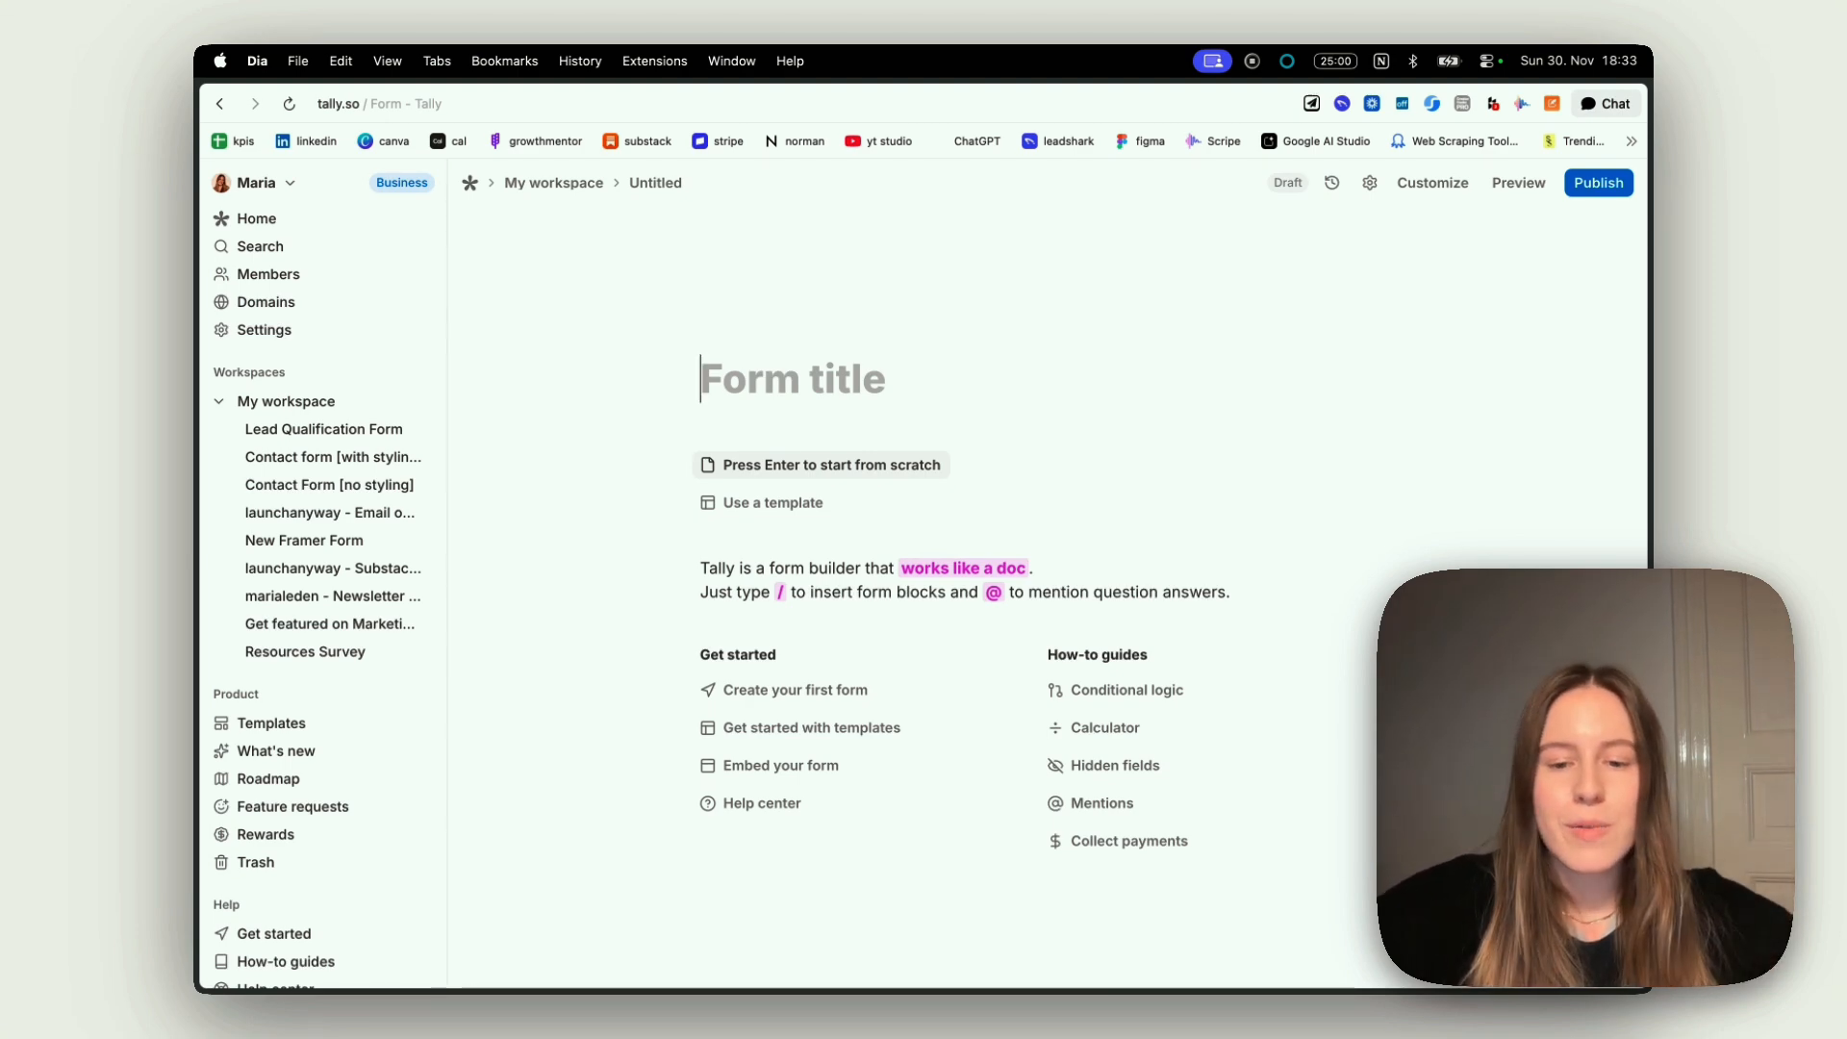
Start a blank form titled "Title" and insert a Long answer question block below the title
{"action": "type", "text": "Title"}
{"action": "key", "text": "Return"}
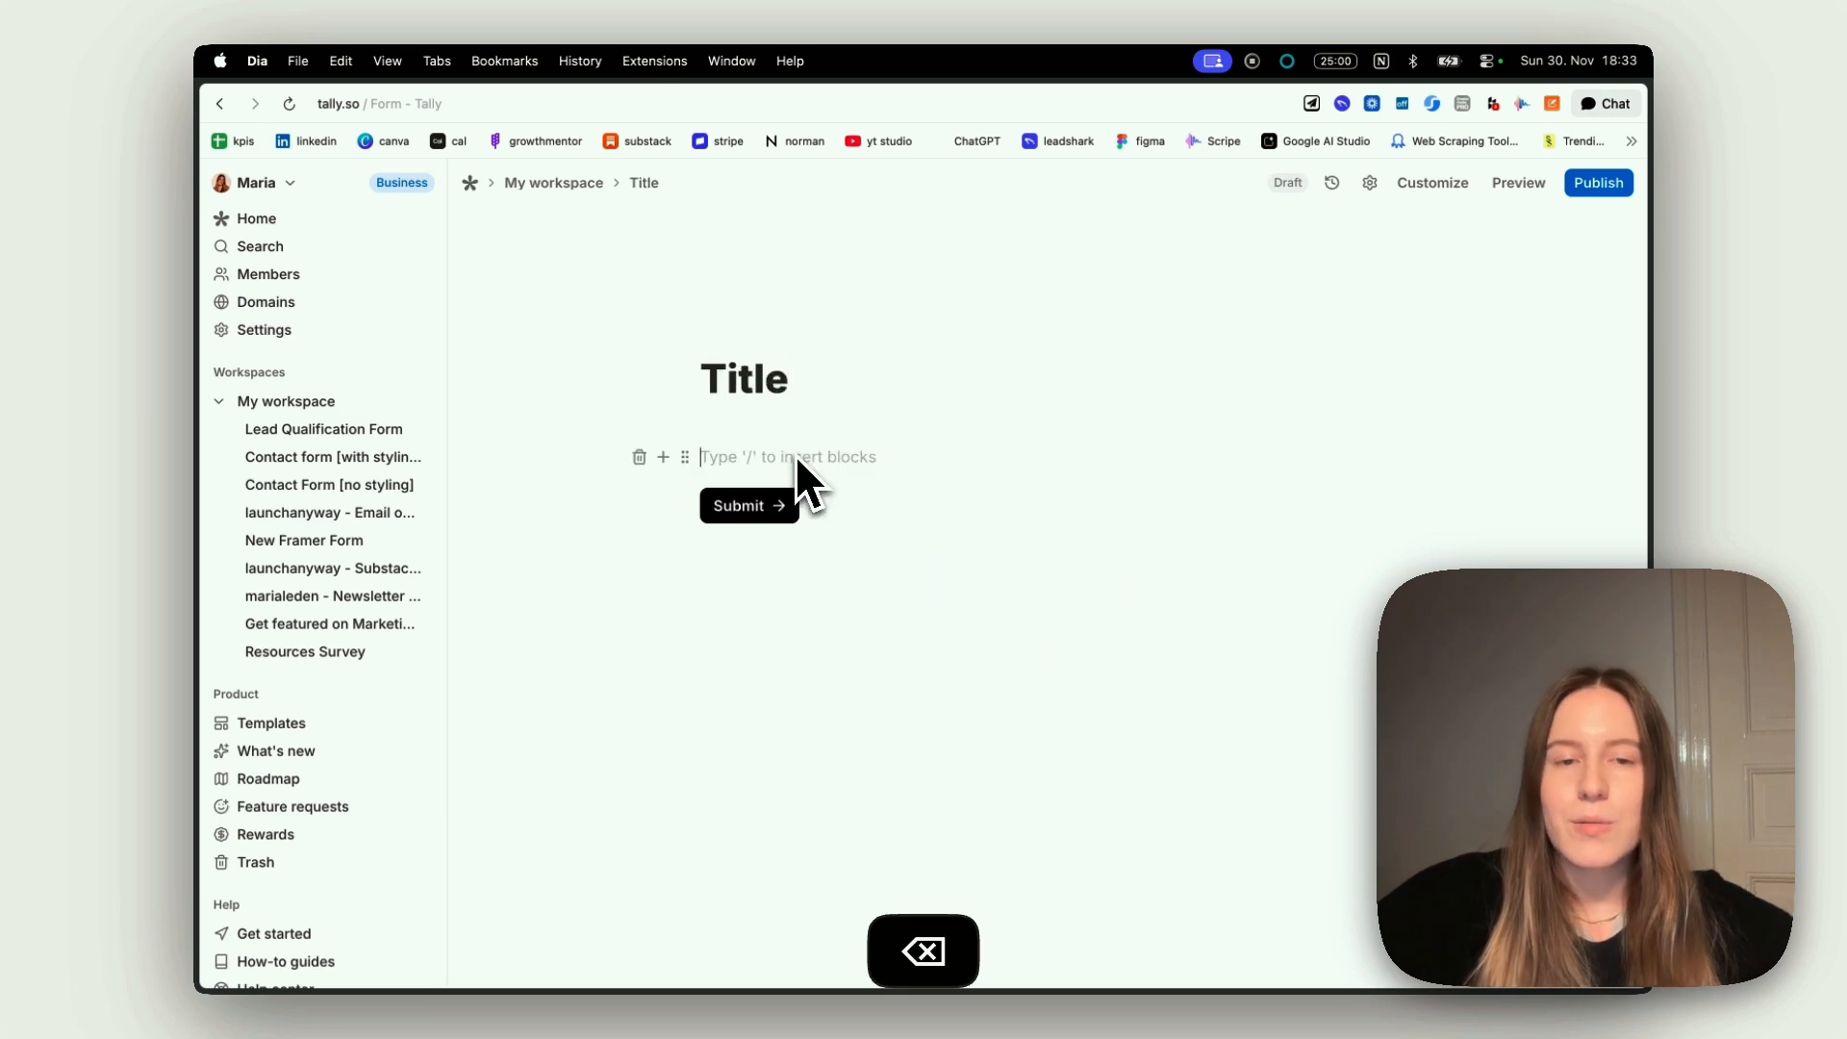
{"action": "type", "text": "/"}
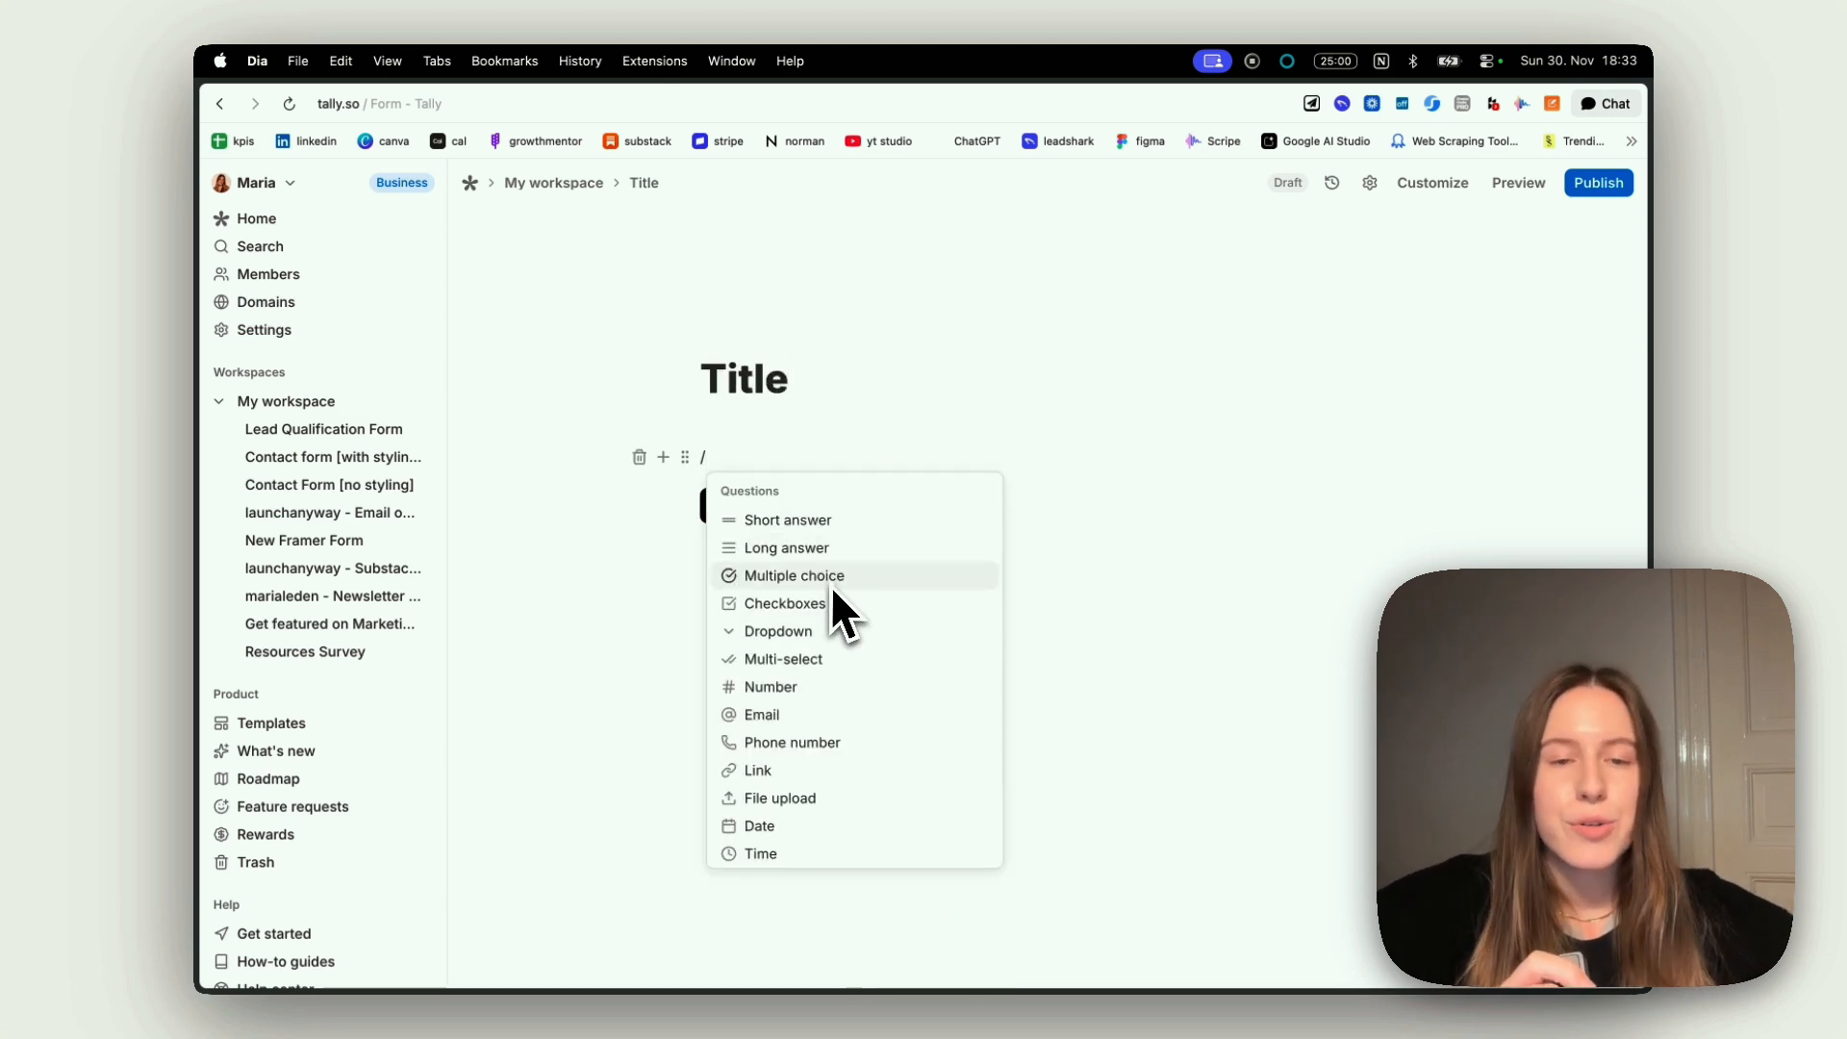
{"action": "scroll", "coordinate": [829, 586], "scroll_direction": "down", "scroll_amount": 5}
{"action": "scroll", "coordinate": [831, 590], "scroll_direction": "down", "scroll_amount": 3}
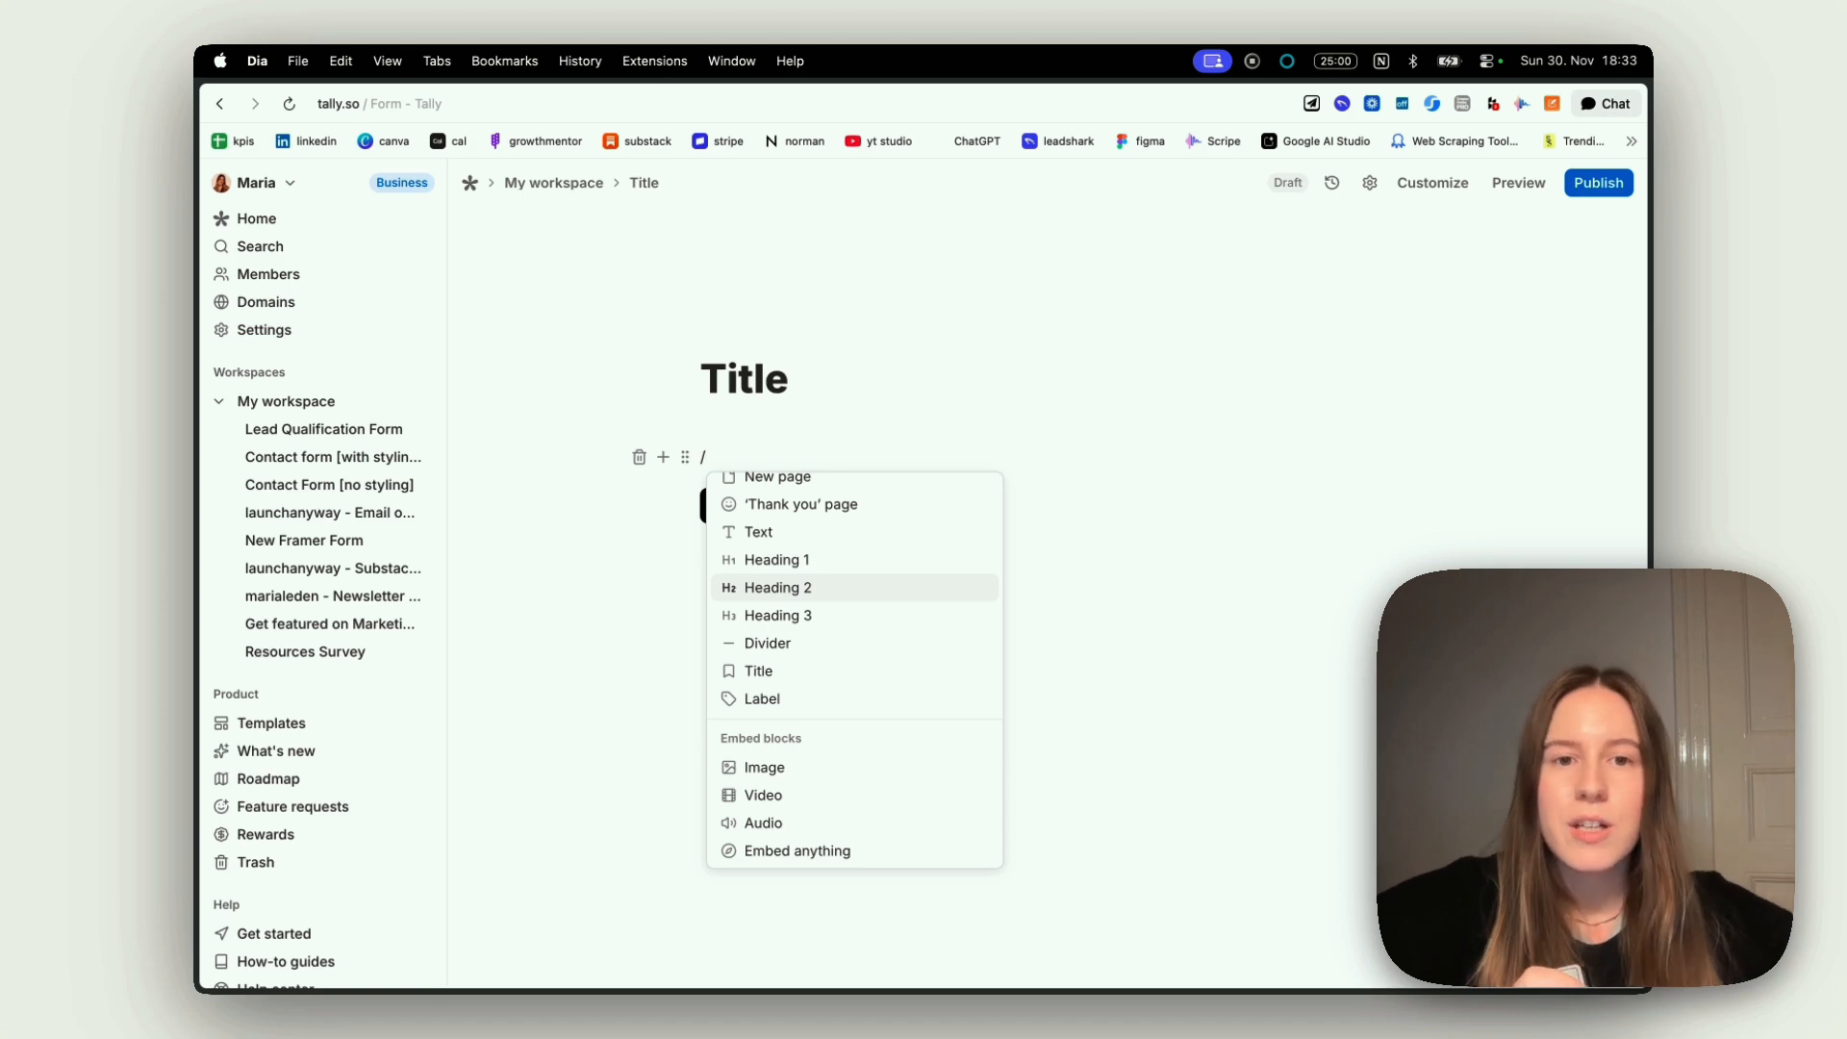
{"action": "scroll", "coordinate": [831, 588], "scroll_direction": "up", "scroll_amount": 6}
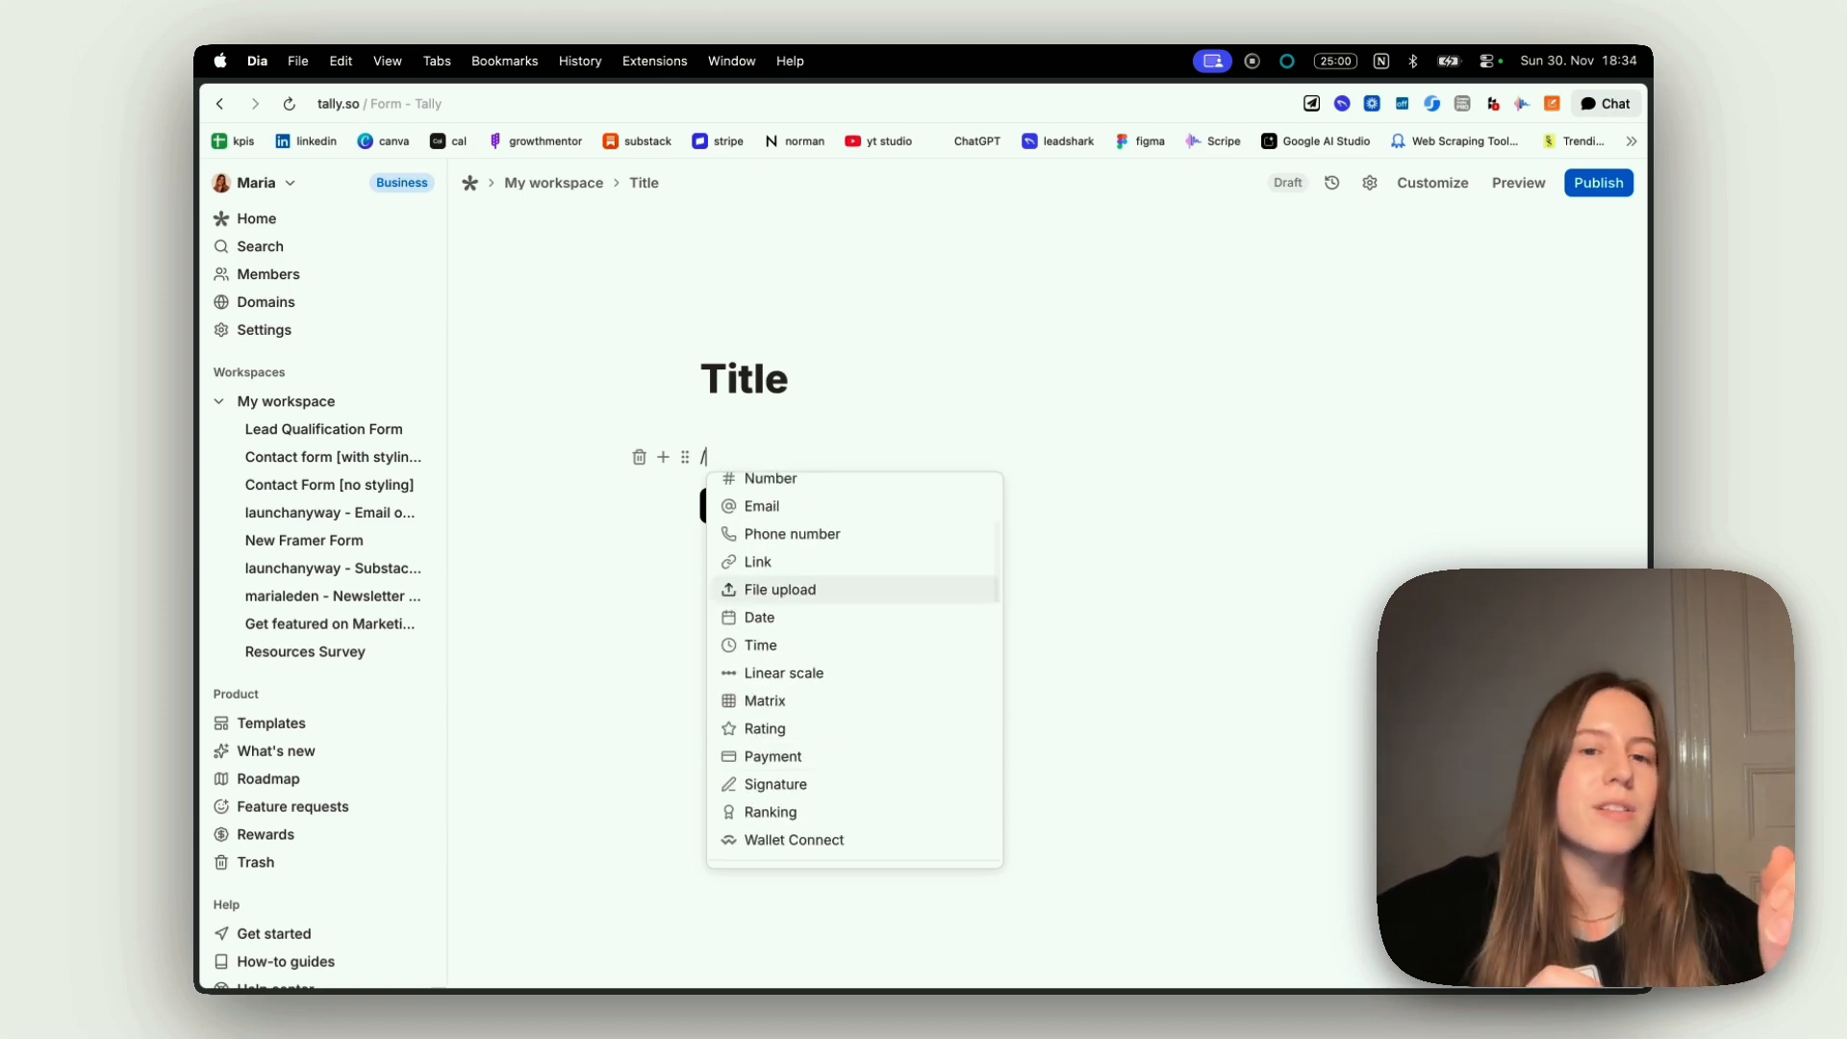
{"action": "scroll", "coordinate": [832, 577], "scroll_direction": "up", "scroll_amount": 3}
{"action": "scroll", "coordinate": [831, 587], "scroll_direction": "up", "scroll_amount": 2}
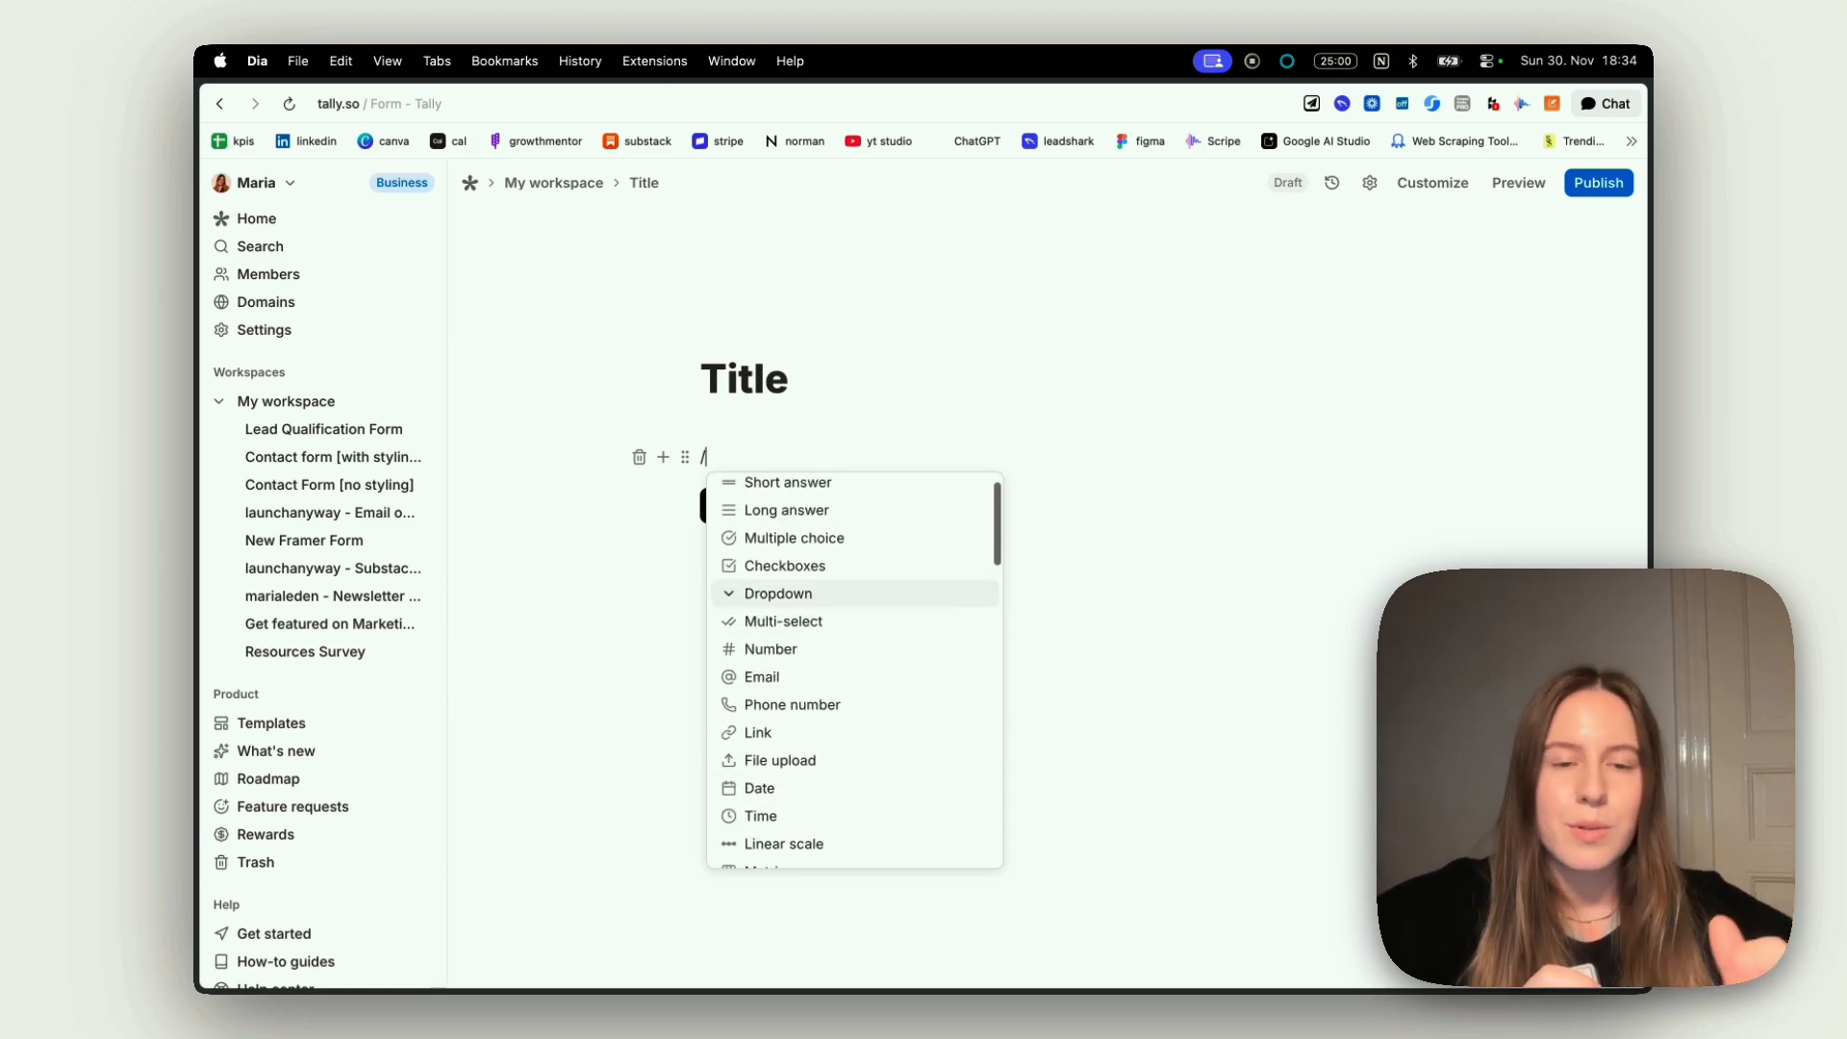
{"action": "scroll", "coordinate": [831, 584], "scroll_direction": "up", "scroll_amount": 1}
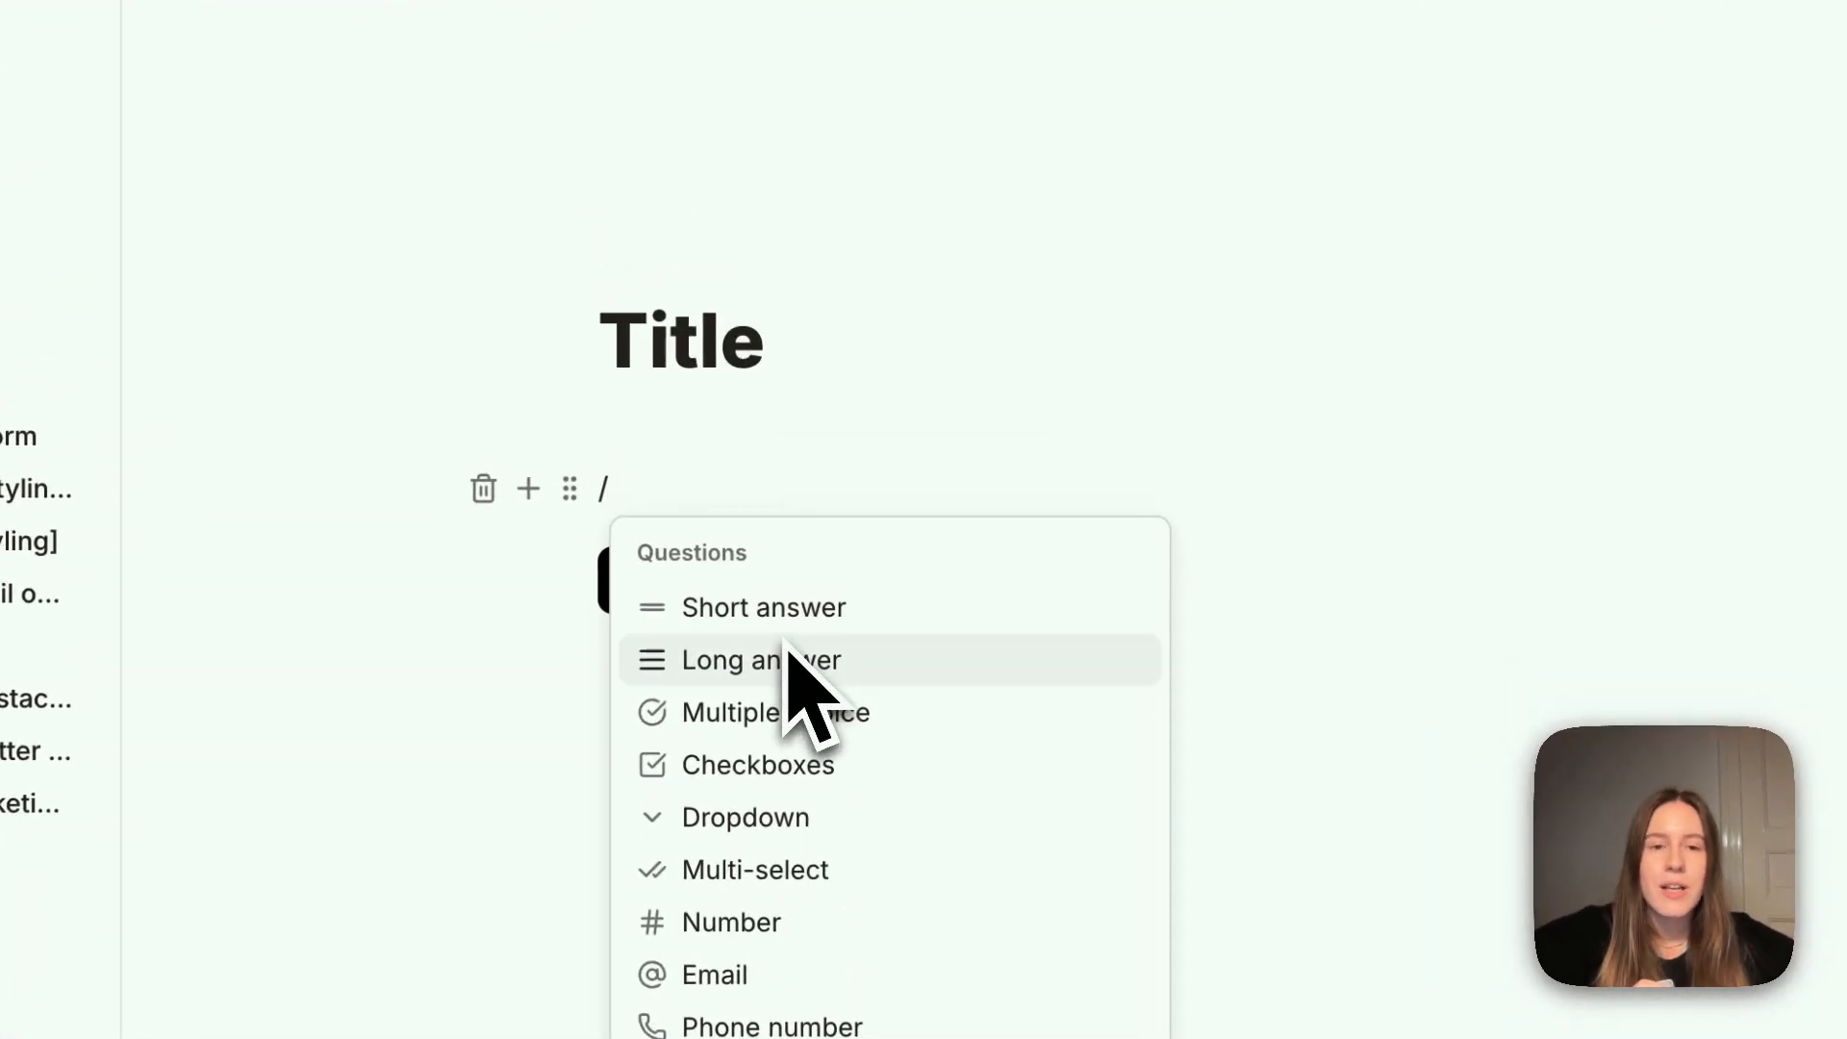
{"action": "left_click", "coordinate": [798, 544]}
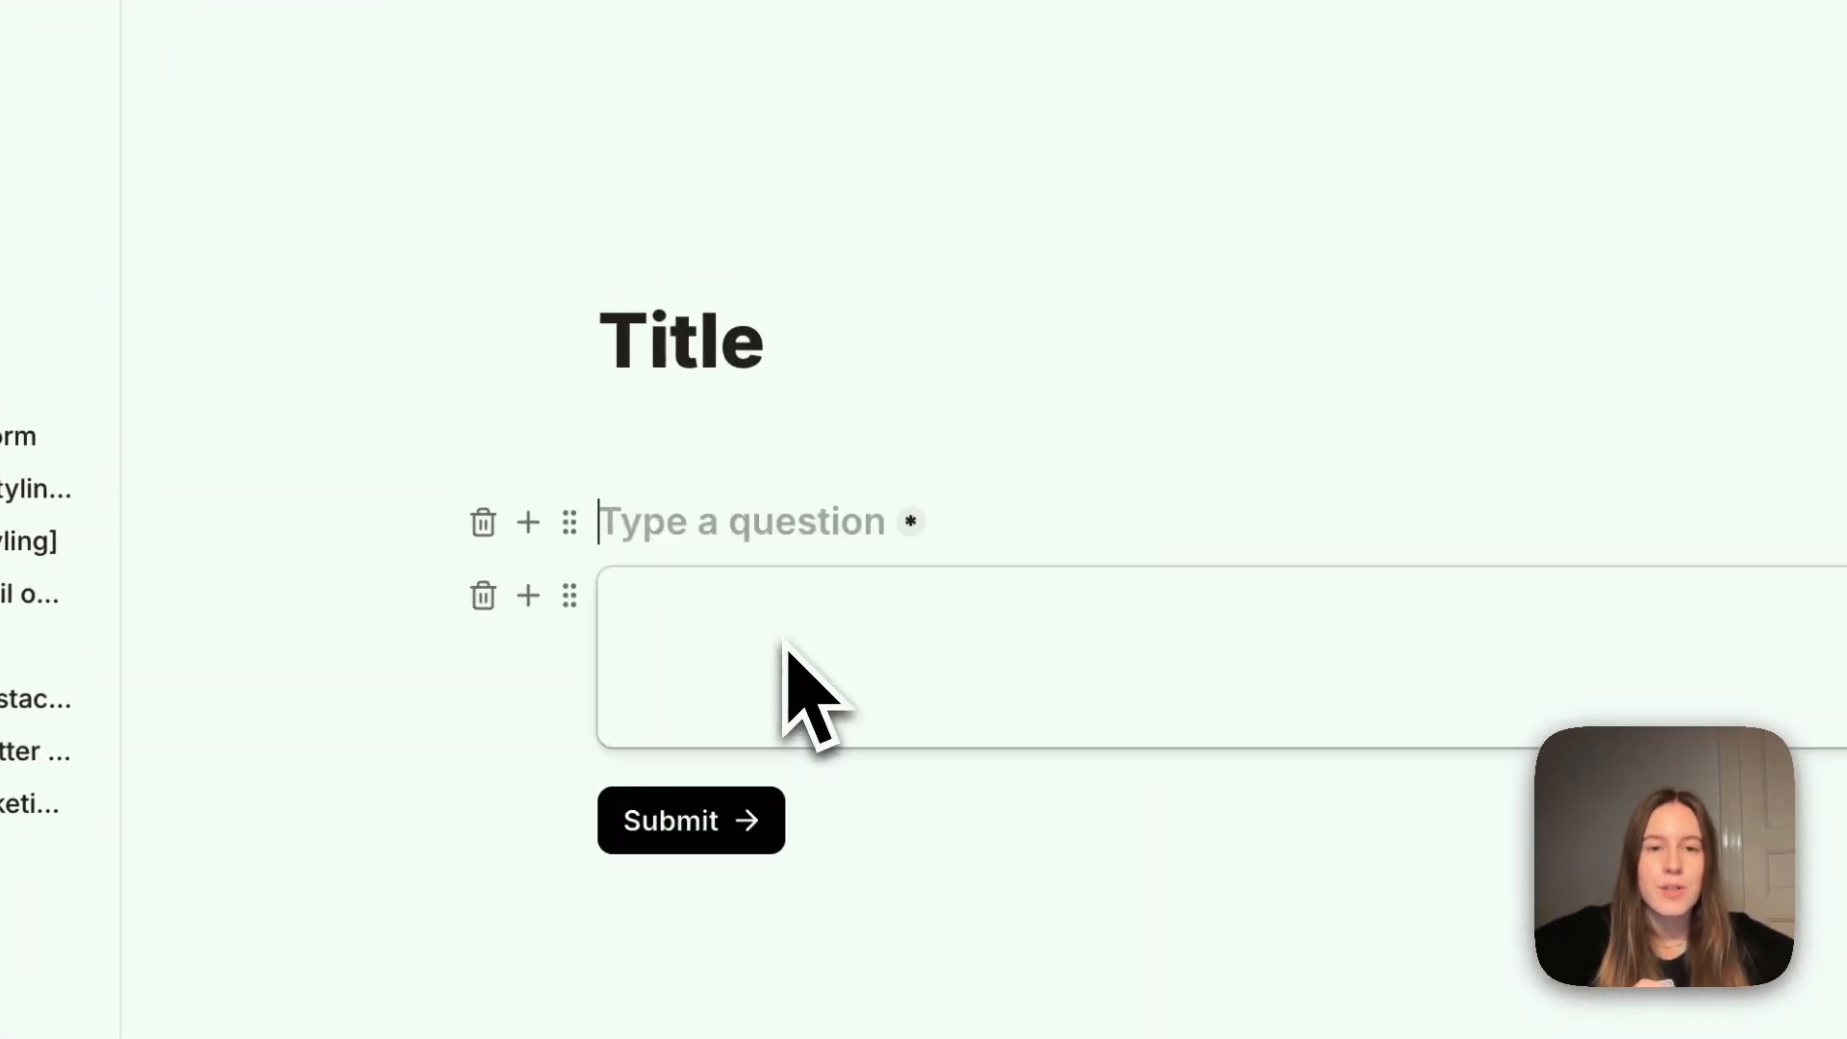
{"action": "left_click", "coordinate": [833, 493]}
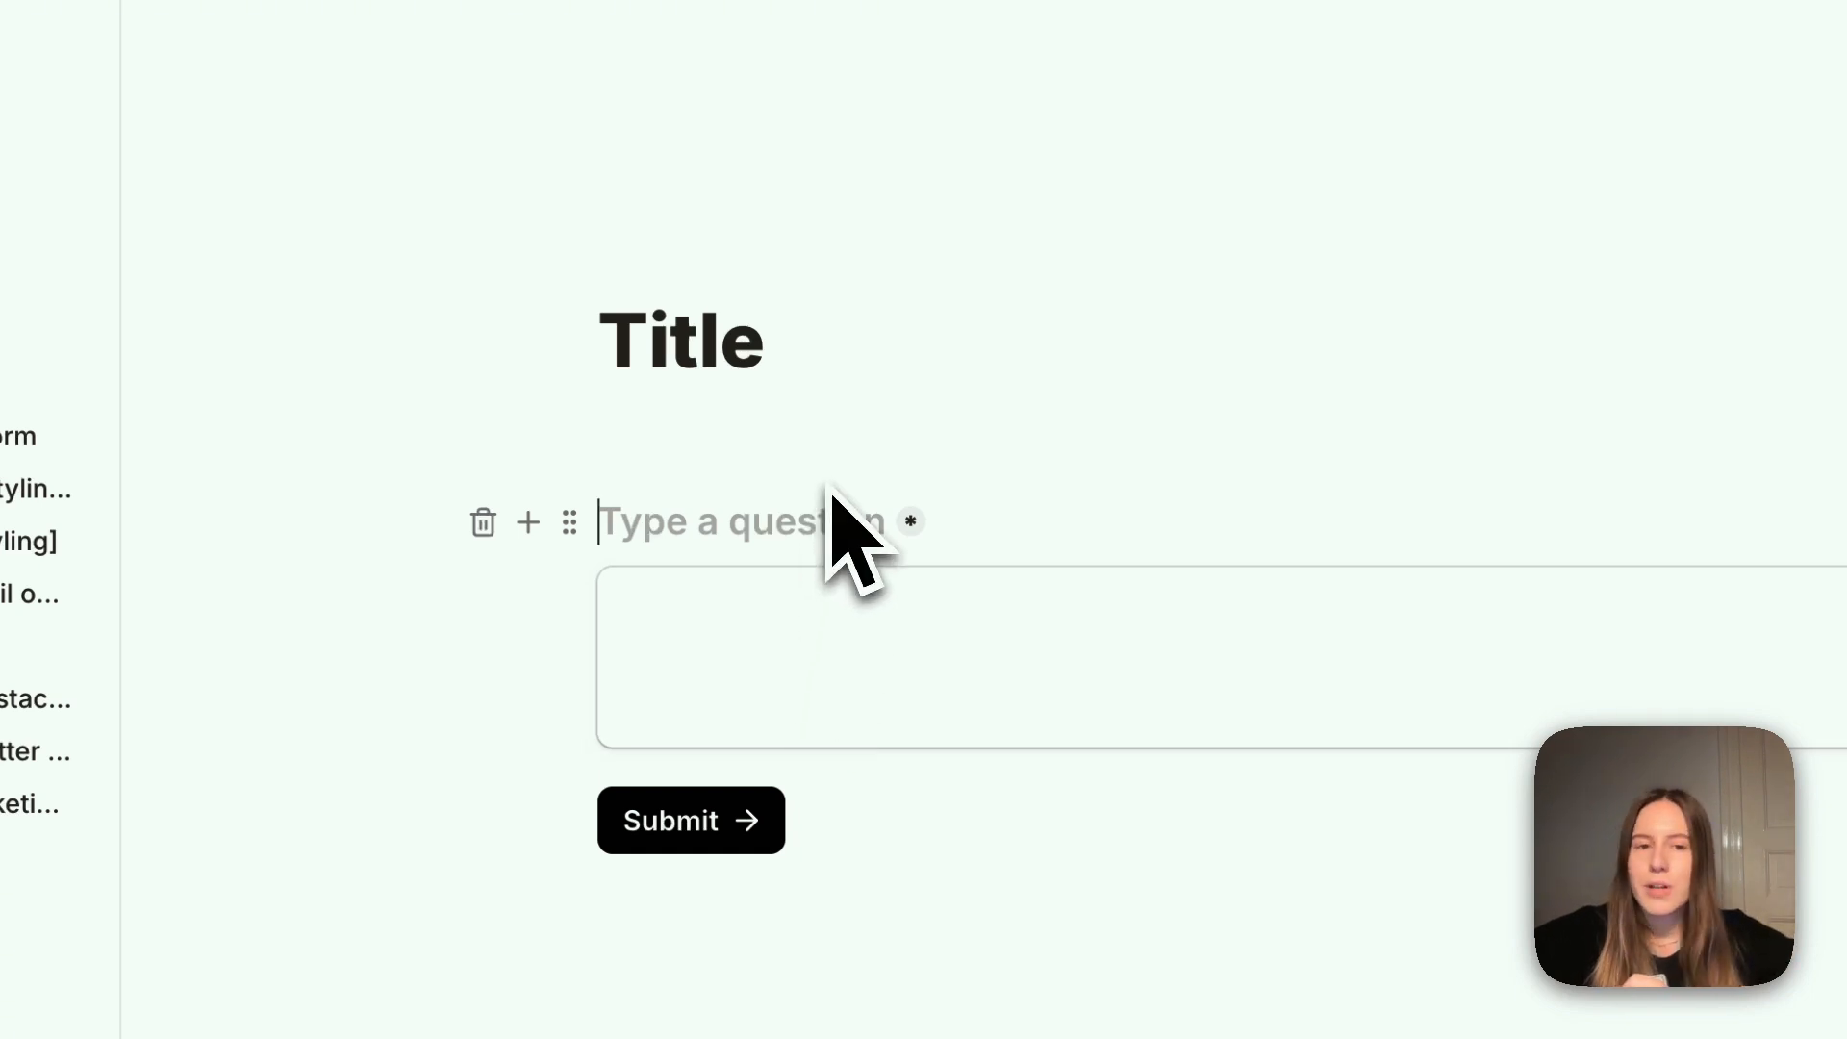
View the Email question type's description and example among the insertable blocks
{"action": "left_click", "coordinate": [529, 597]}
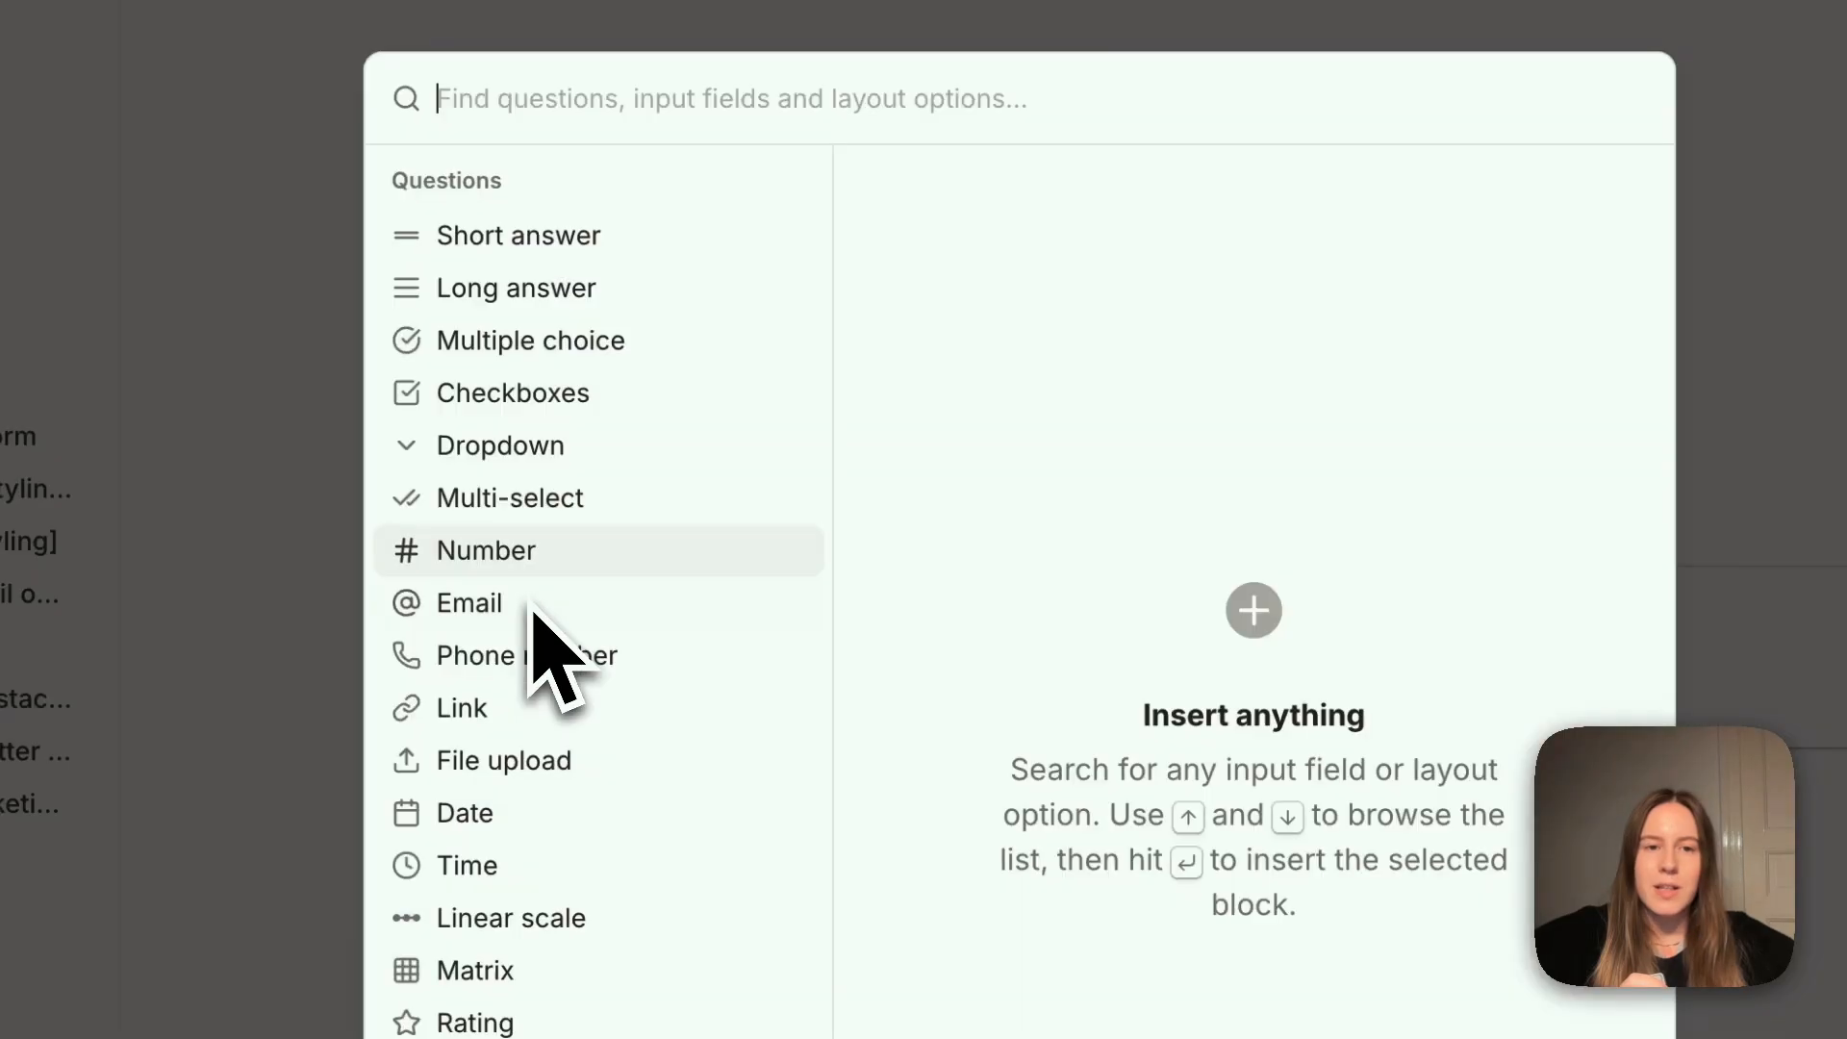
{"action": "mouse_move", "coordinate": [536, 616]}
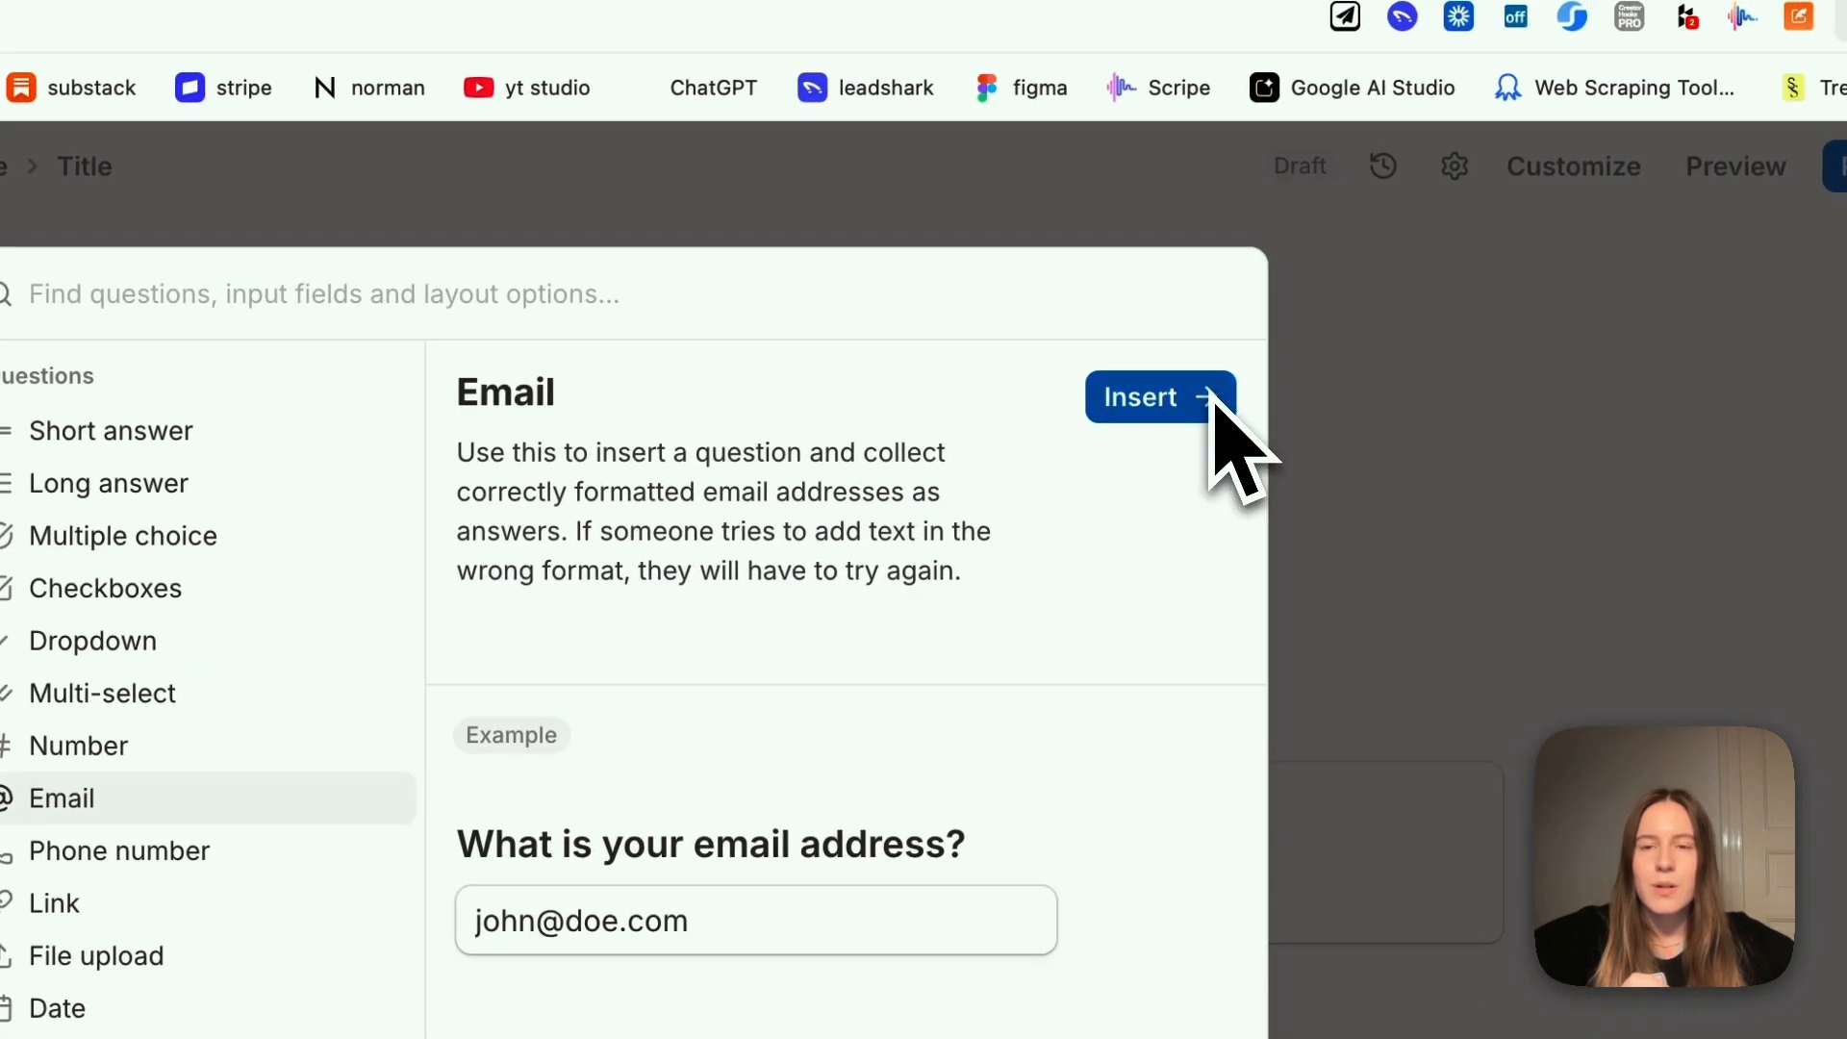
{"action": "left_click", "coordinate": [1351, 337]}
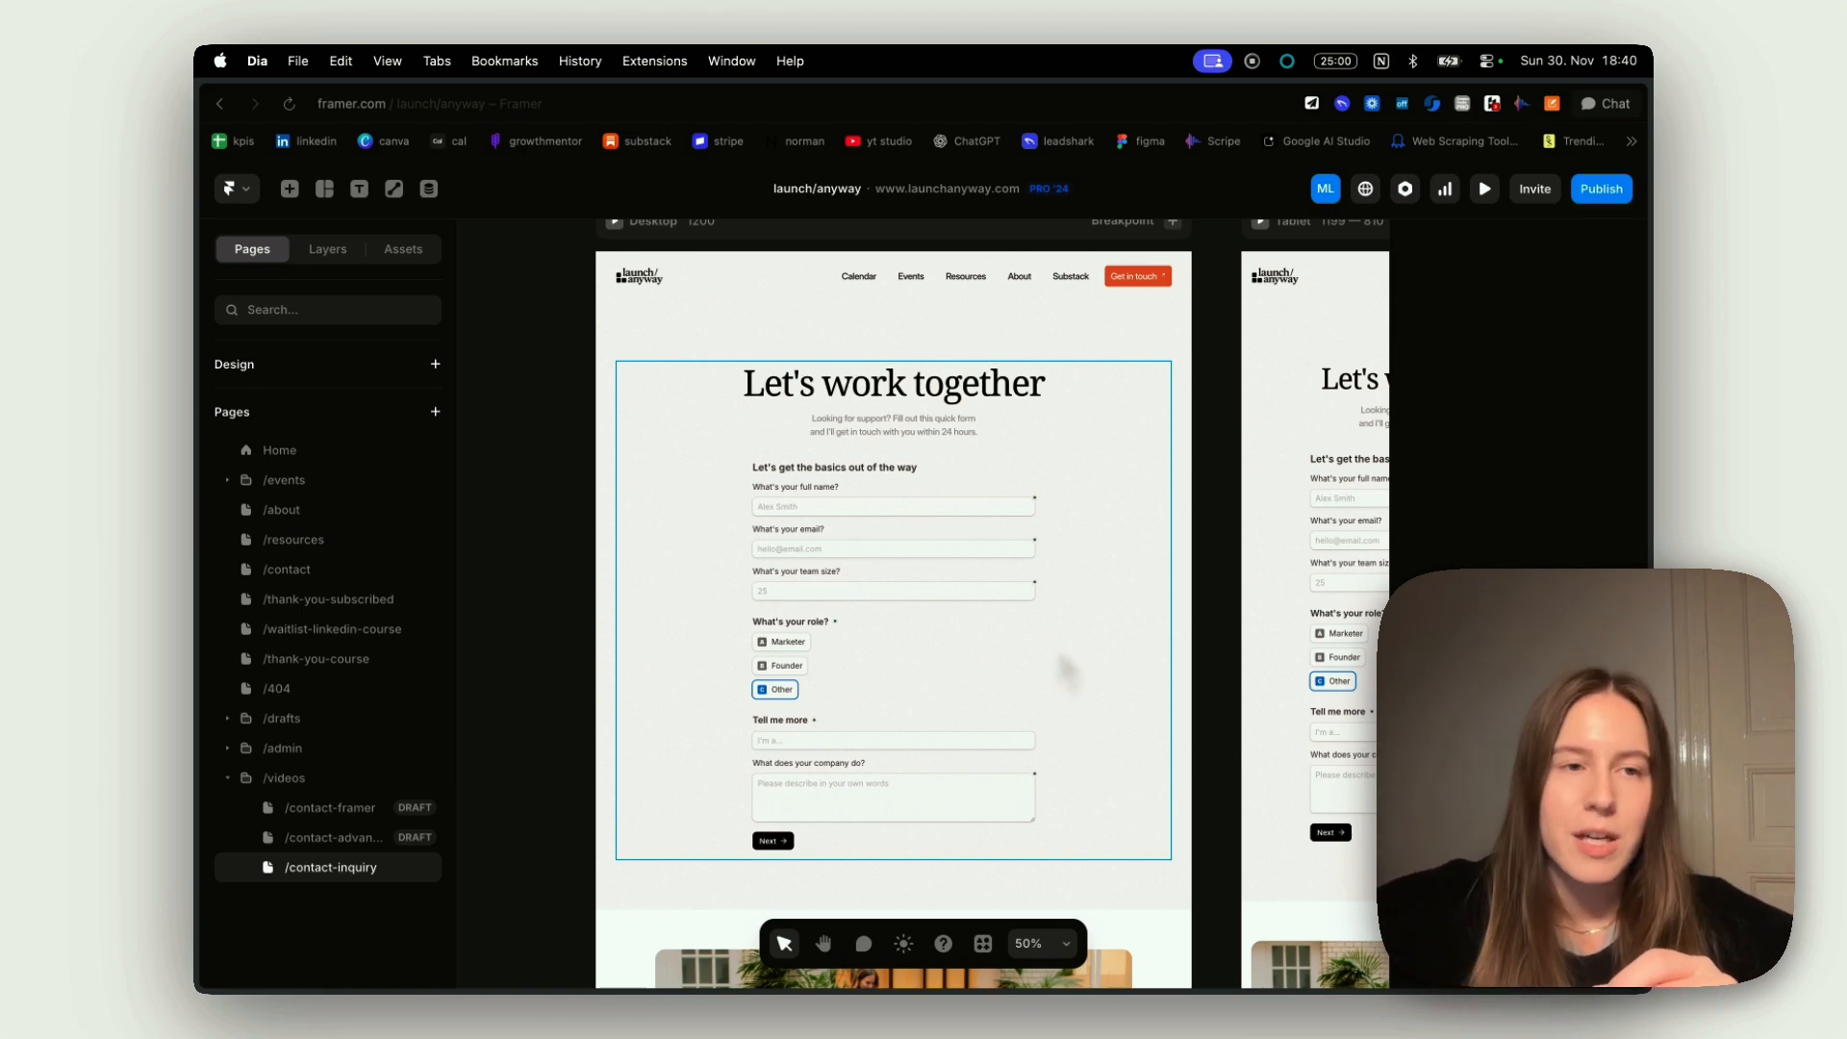
Switch from Framer to the Lead Qualification Form in Tally
{"action": "mouse_move", "coordinate": [200, 351]}
{"action": "left_click", "coordinate": [281, 308]}
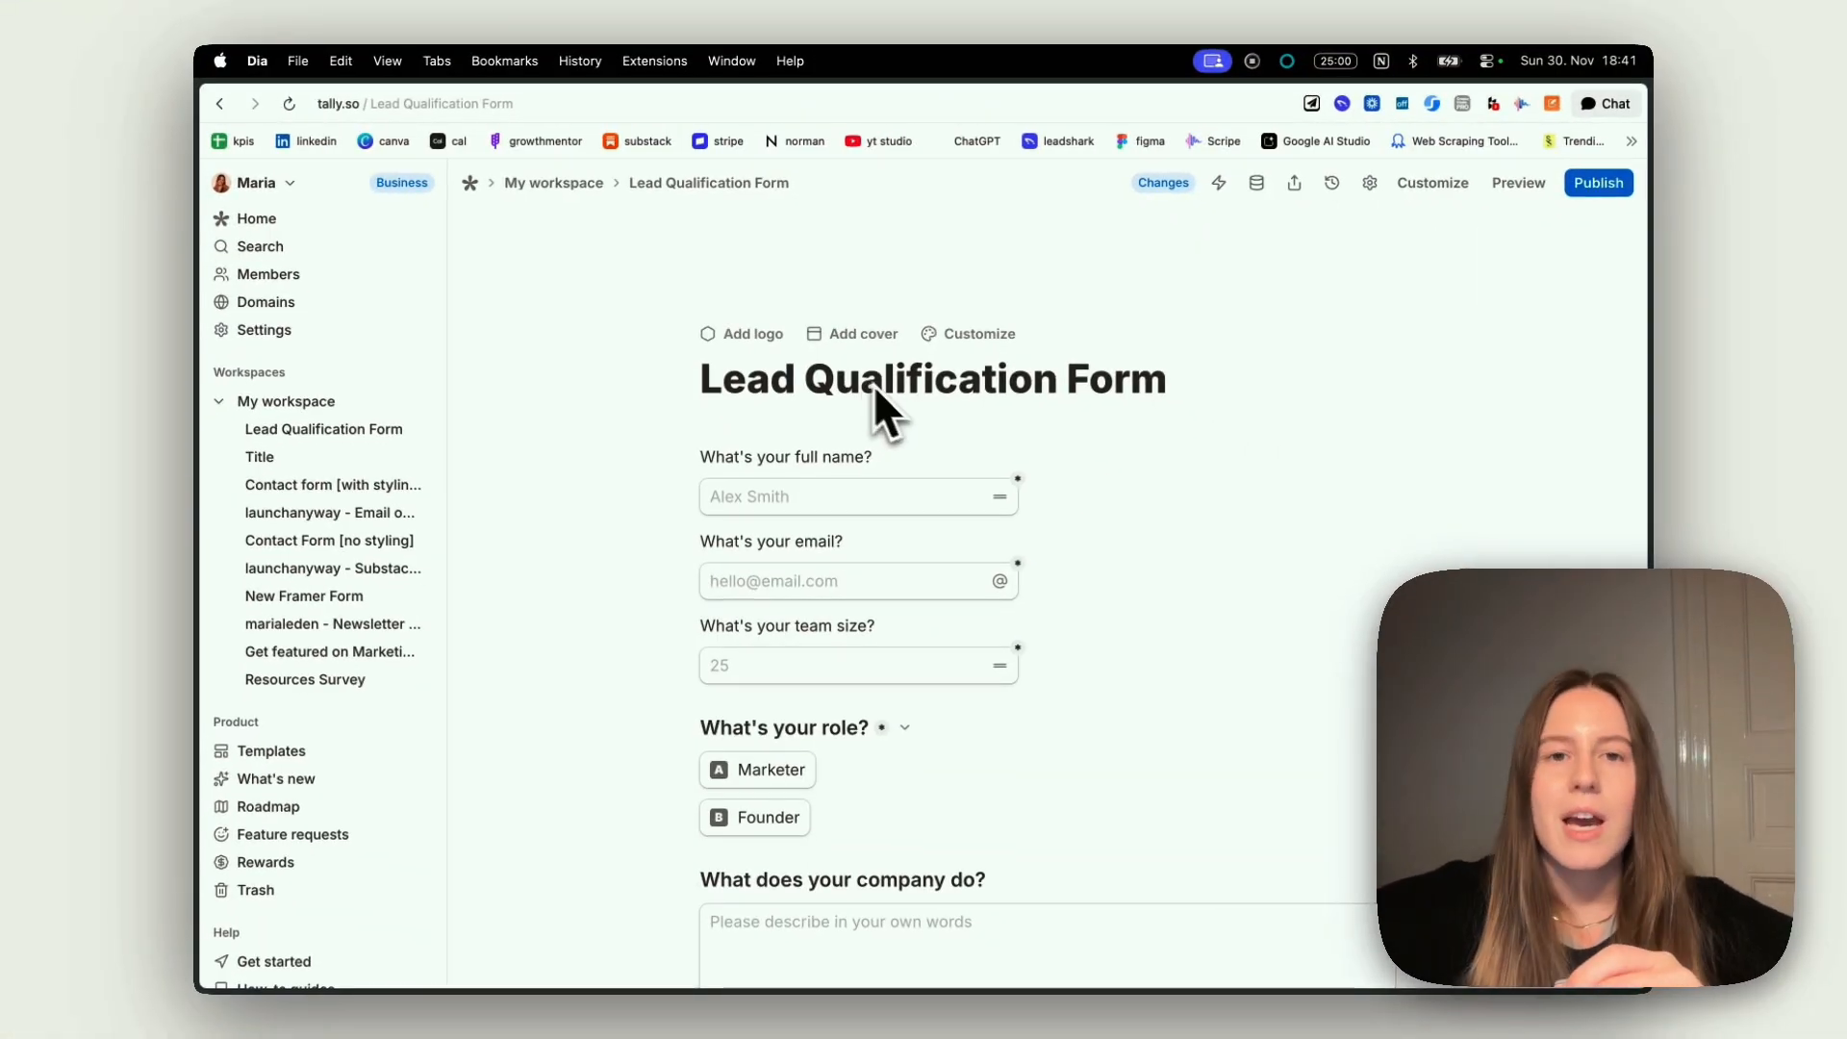
{"action": "left_click", "coordinate": [667, 497]}
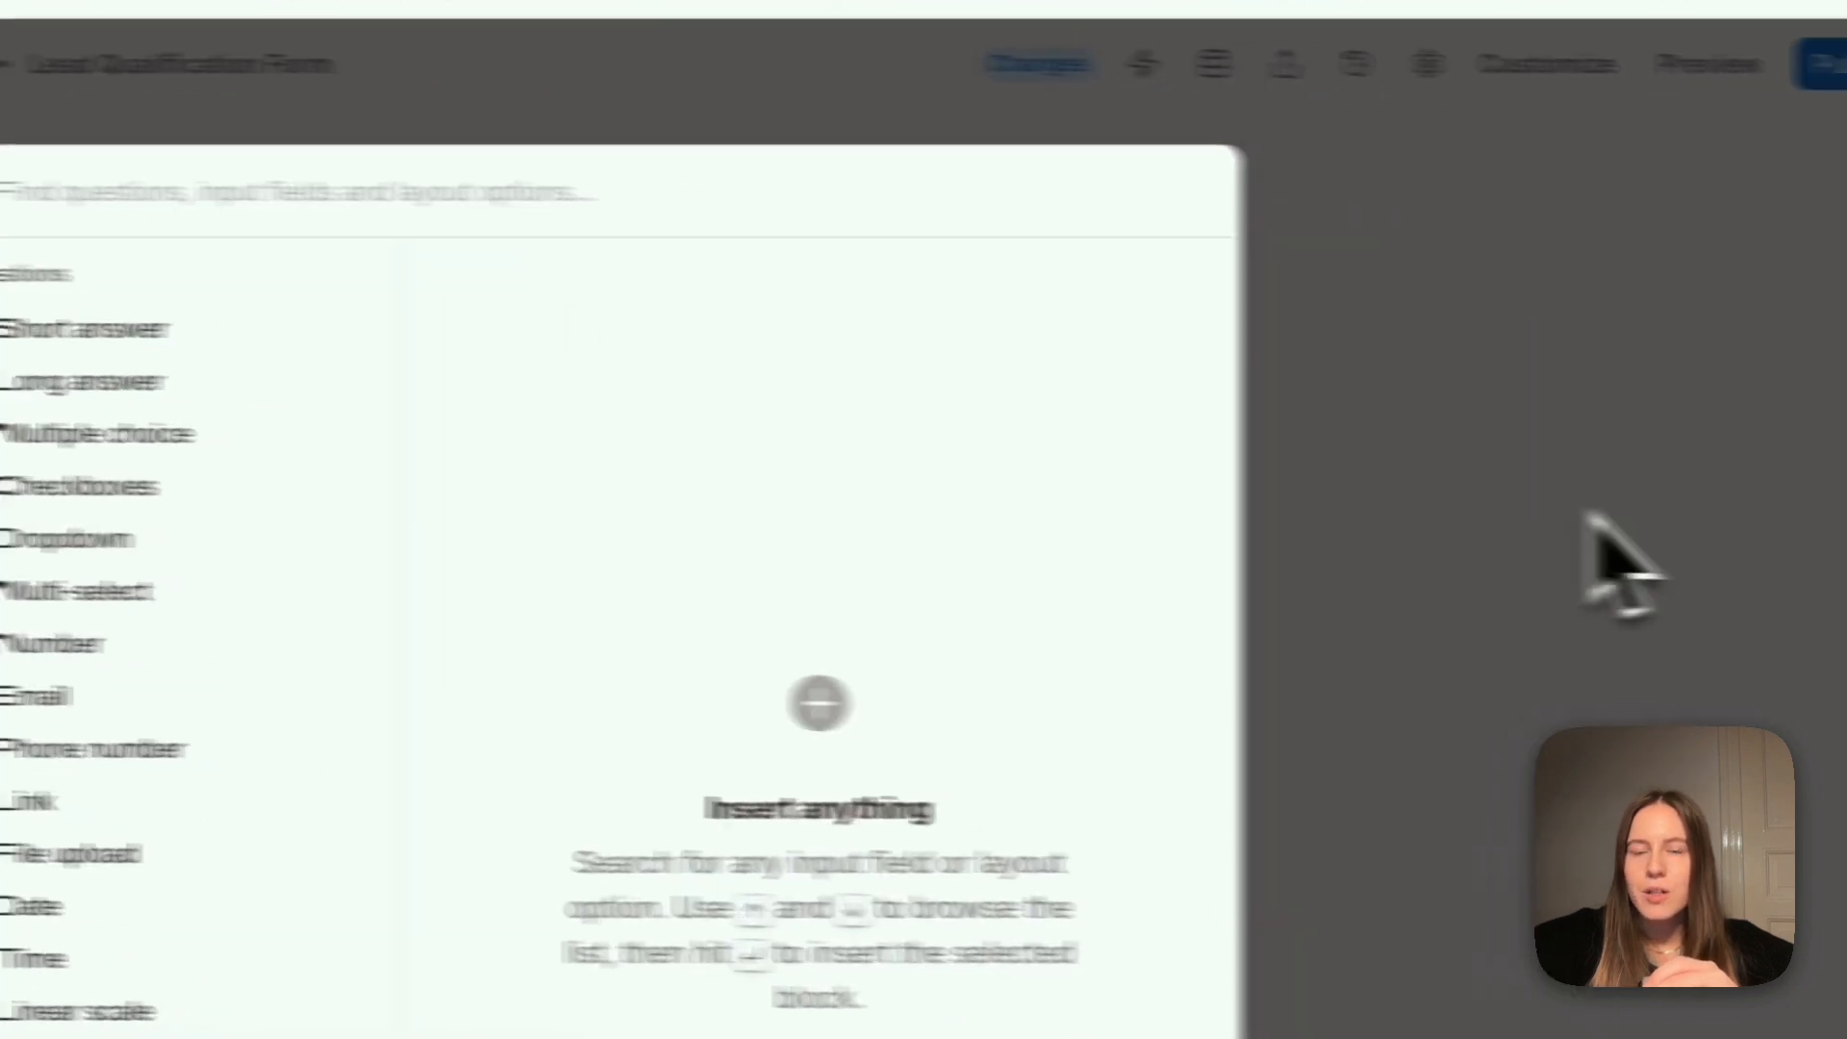
{"action": "left_click", "coordinate": [1585, 514]}
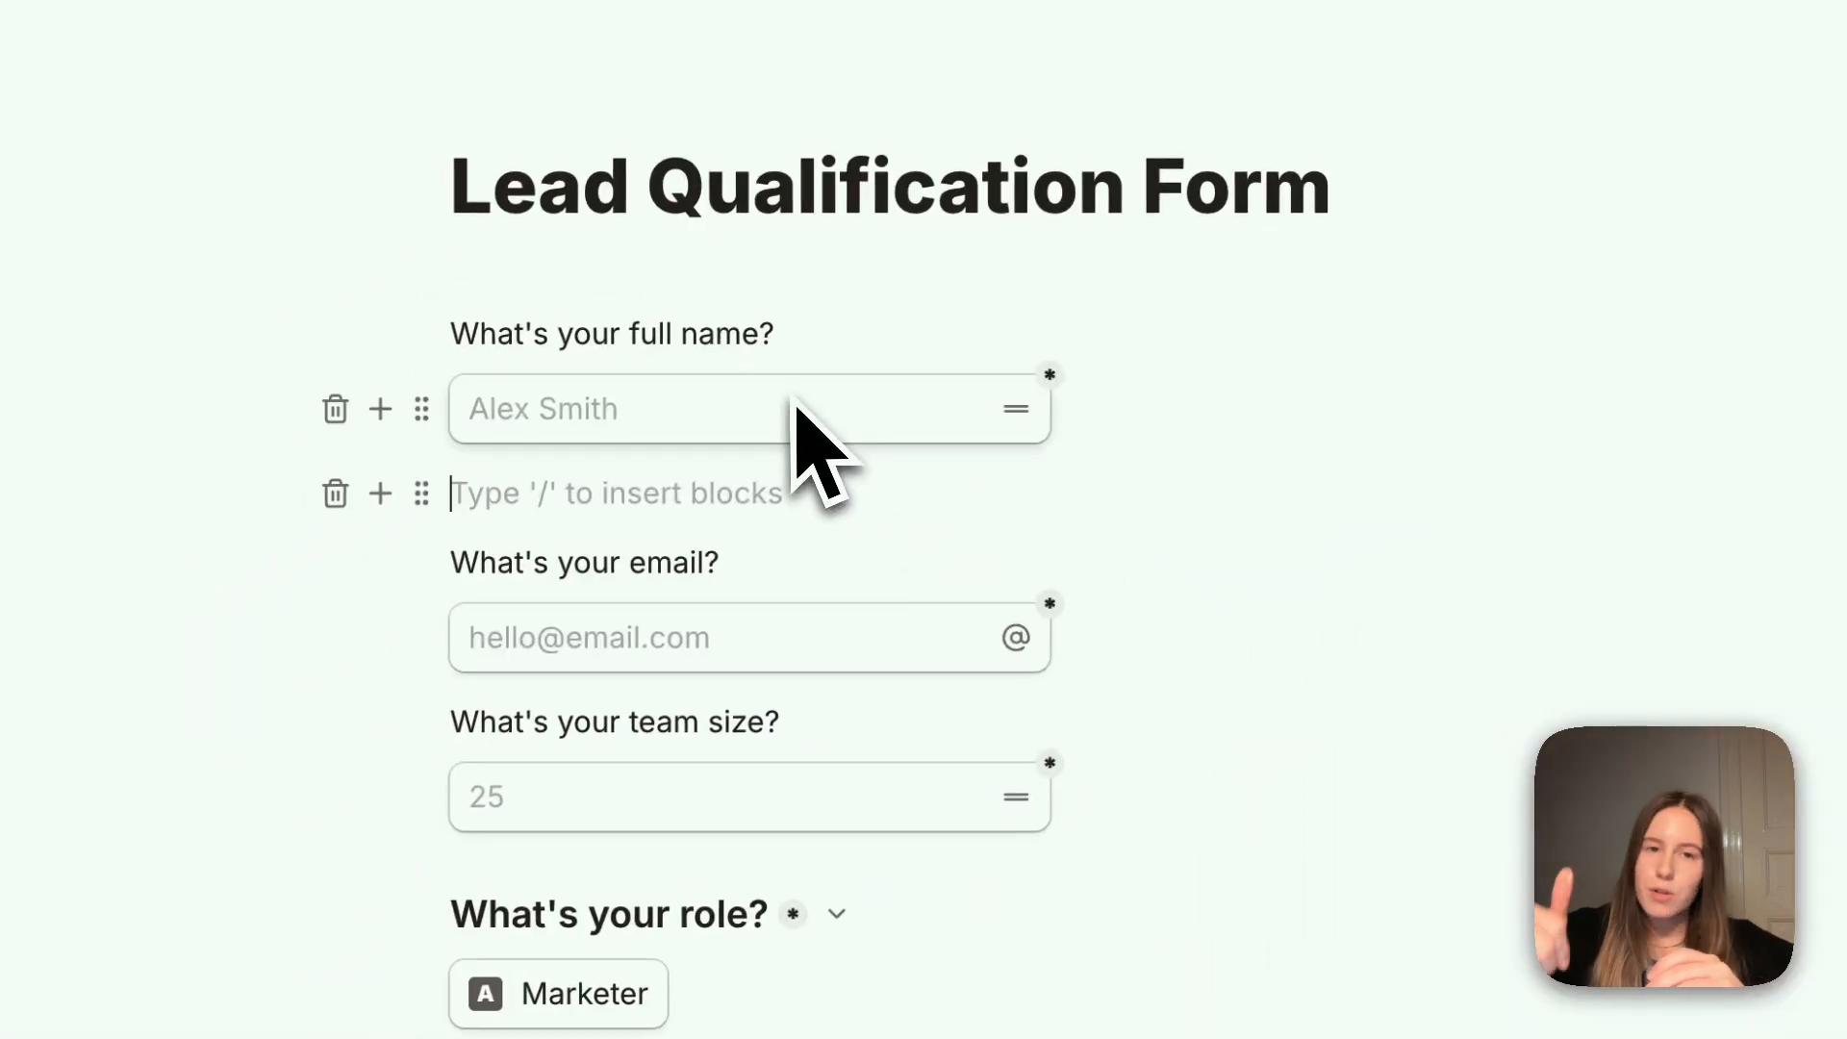
{"action": "key", "text": "BackSpace"}
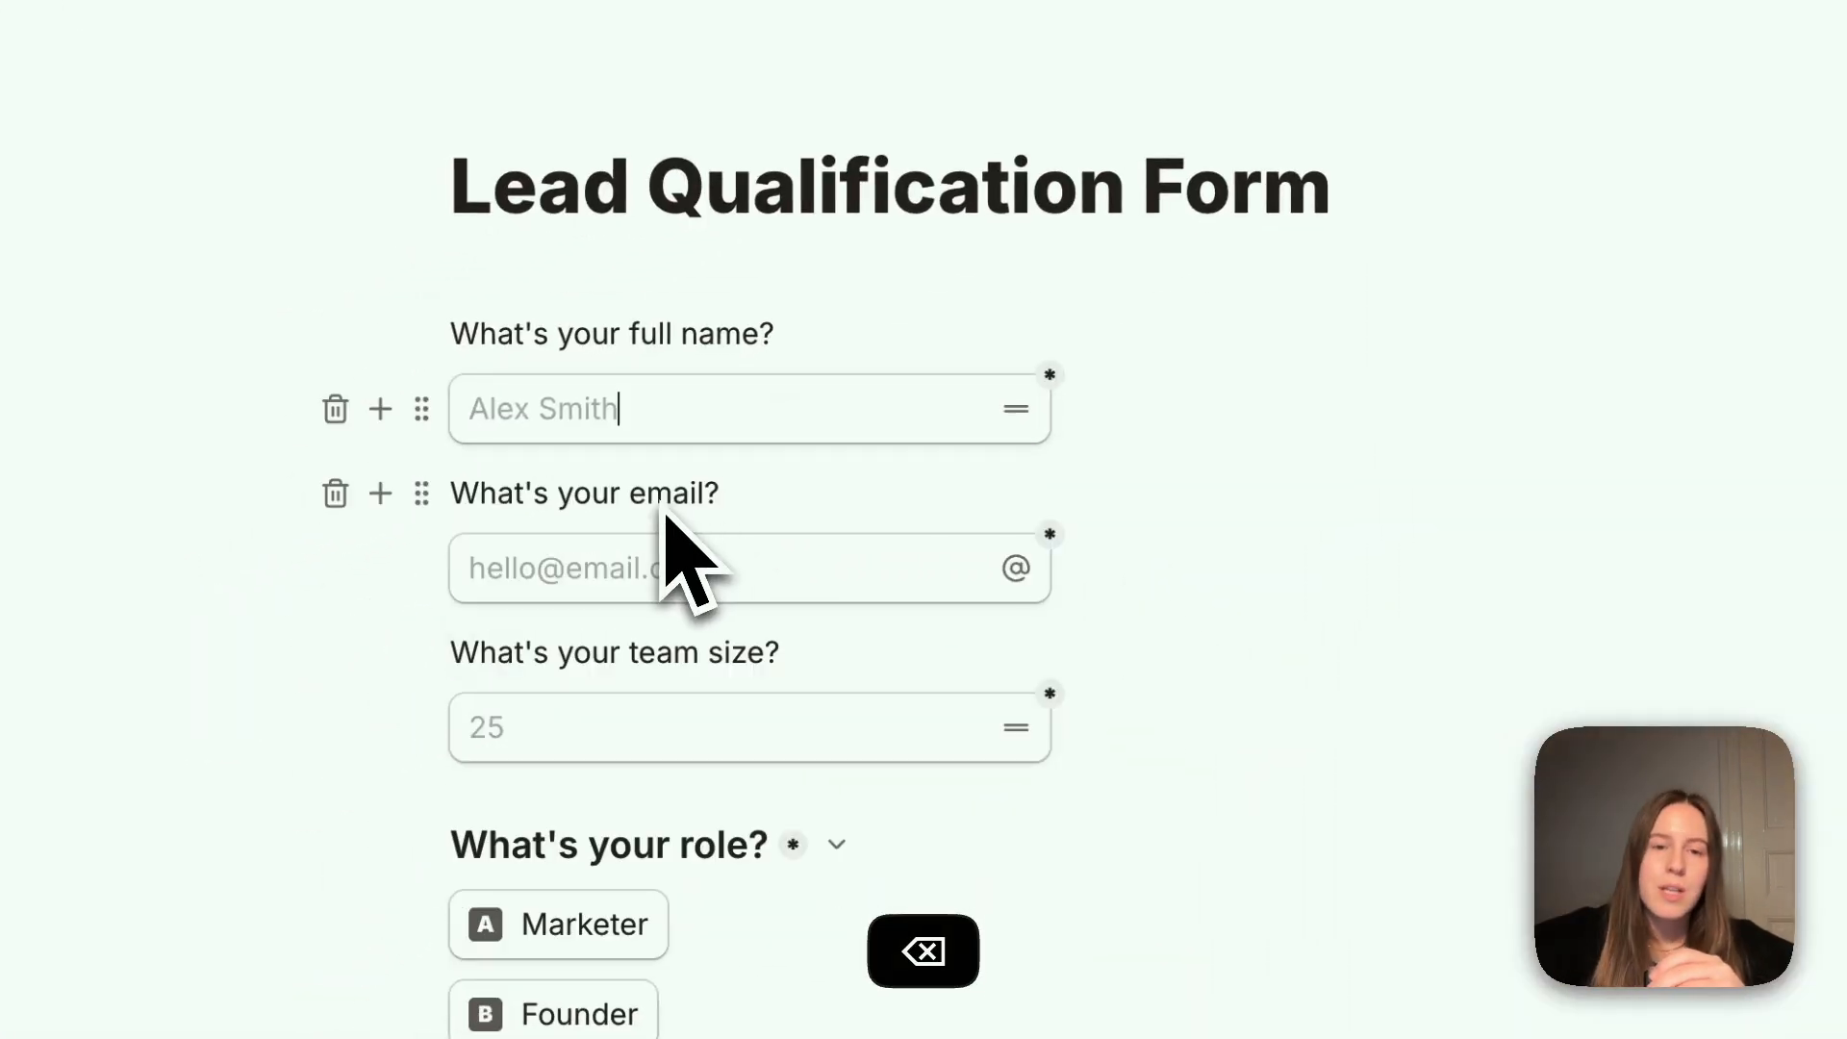
Examine the placeholder texts of the email and full name fields
{"action": "left_click_drag", "start_coordinate": [739, 569], "coordinate": [471, 568]}
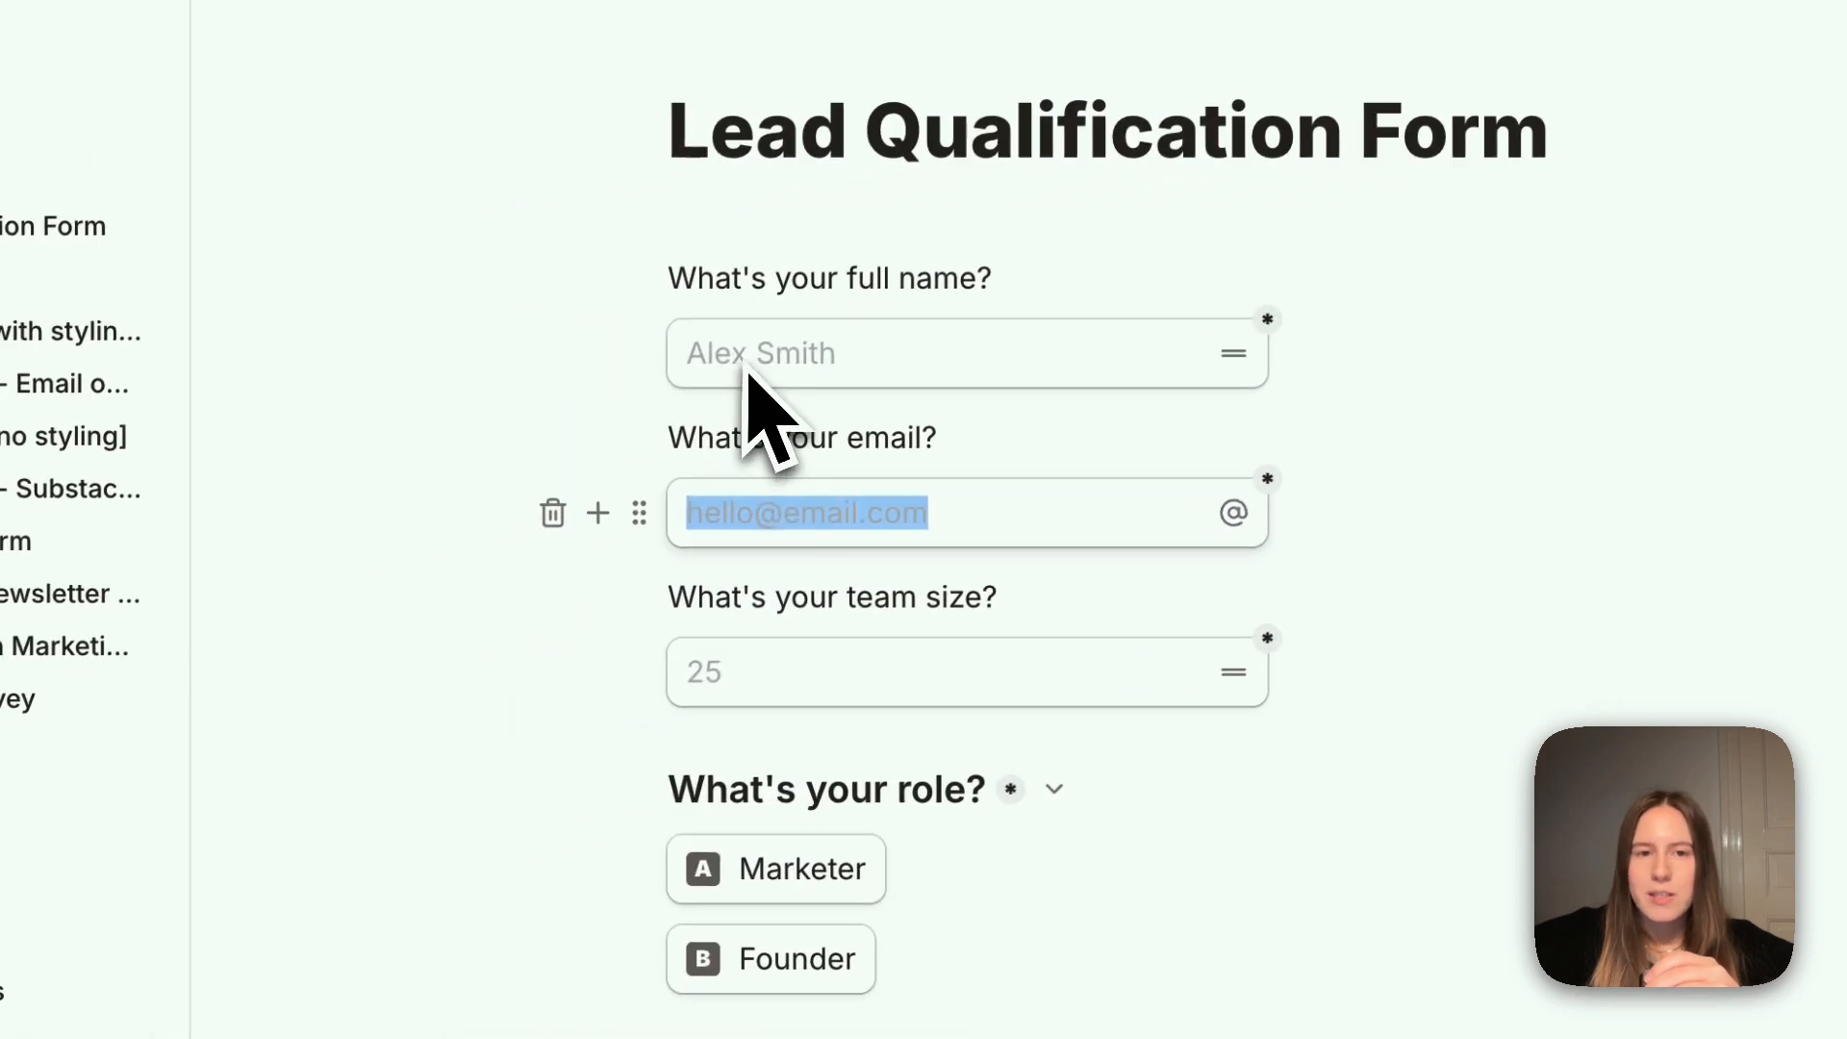
{"action": "key", "text": "Down"}
{"action": "left_click", "coordinate": [747, 368]}
{"action": "left_click_drag", "start_coordinate": [849, 363], "coordinate": [736, 363]}
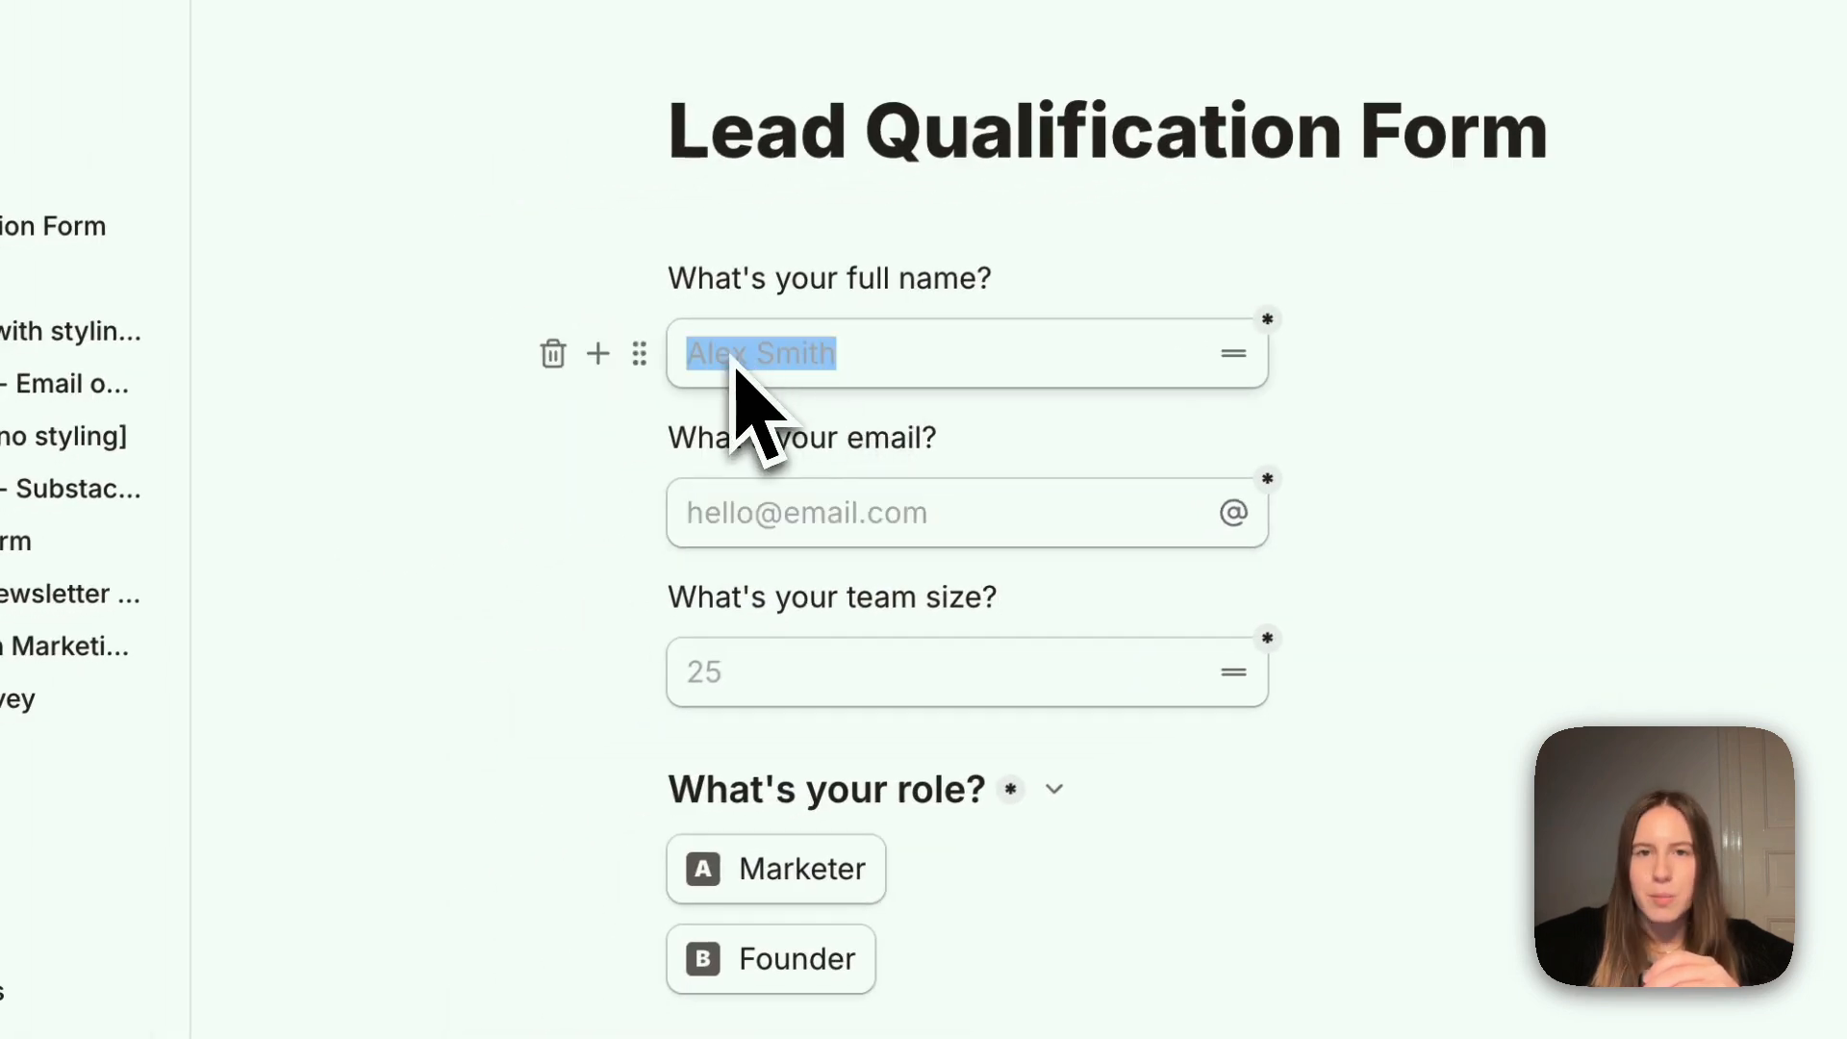
{"action": "left_click", "coordinate": [734, 365]}
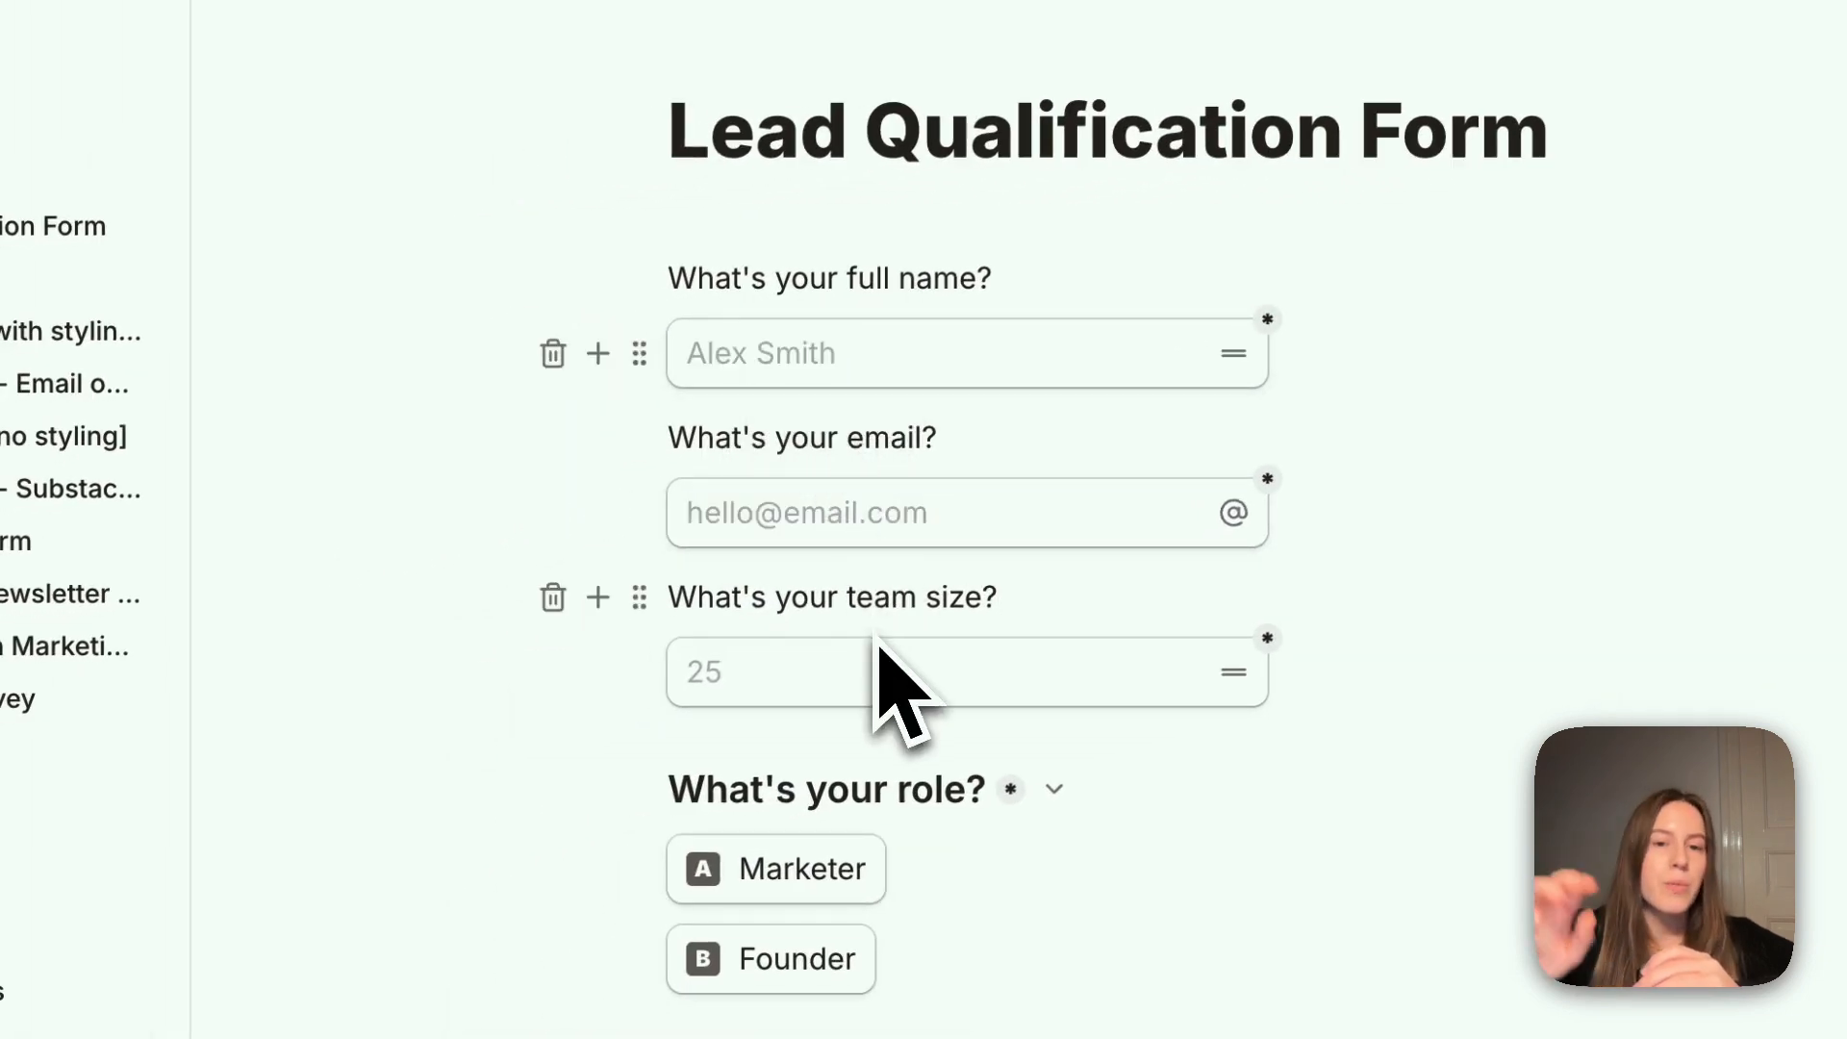
Review the role and company questions on the first page and the break to page 2
{"action": "scroll", "coordinate": [878, 664], "scroll_direction": "down", "scroll_amount": 4}
{"action": "left_click", "coordinate": [977, 425]}
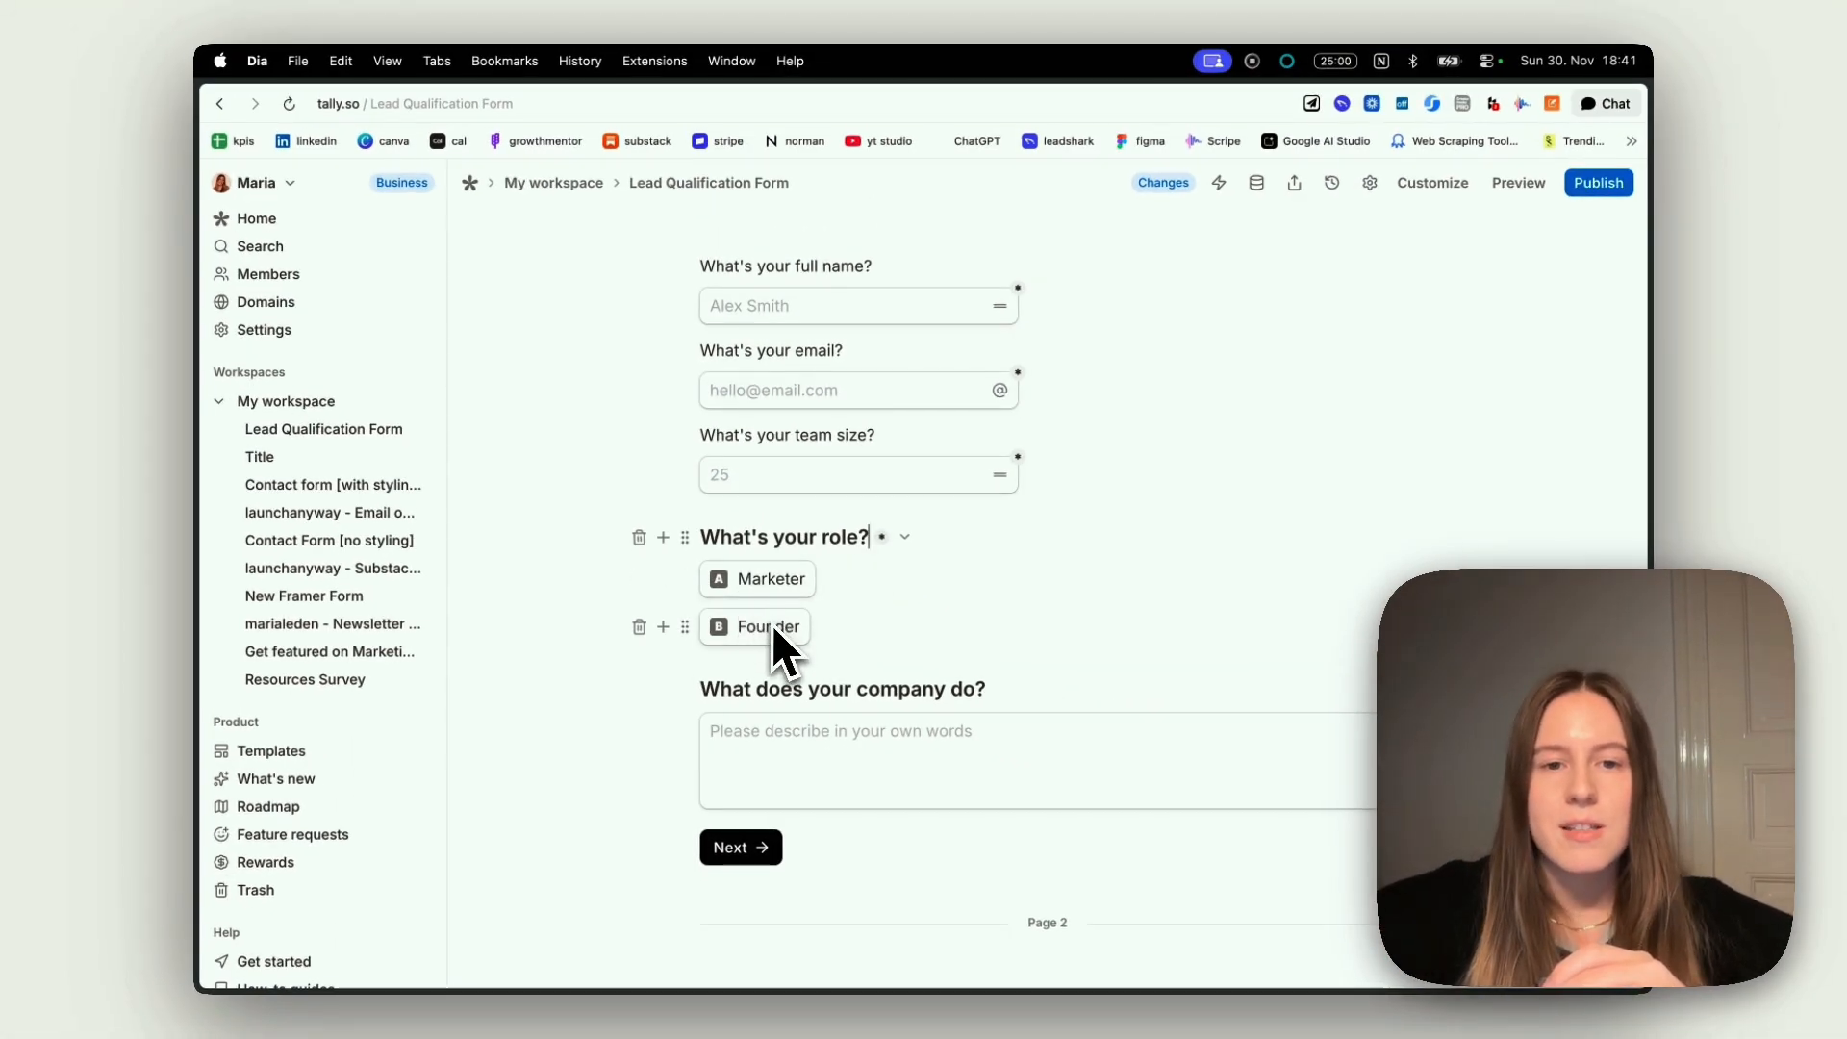
{"action": "scroll", "coordinate": [771, 623], "scroll_direction": "down", "scroll_amount": 2}
{"action": "scroll", "coordinate": [772, 625], "scroll_direction": "up", "scroll_amount": 1}
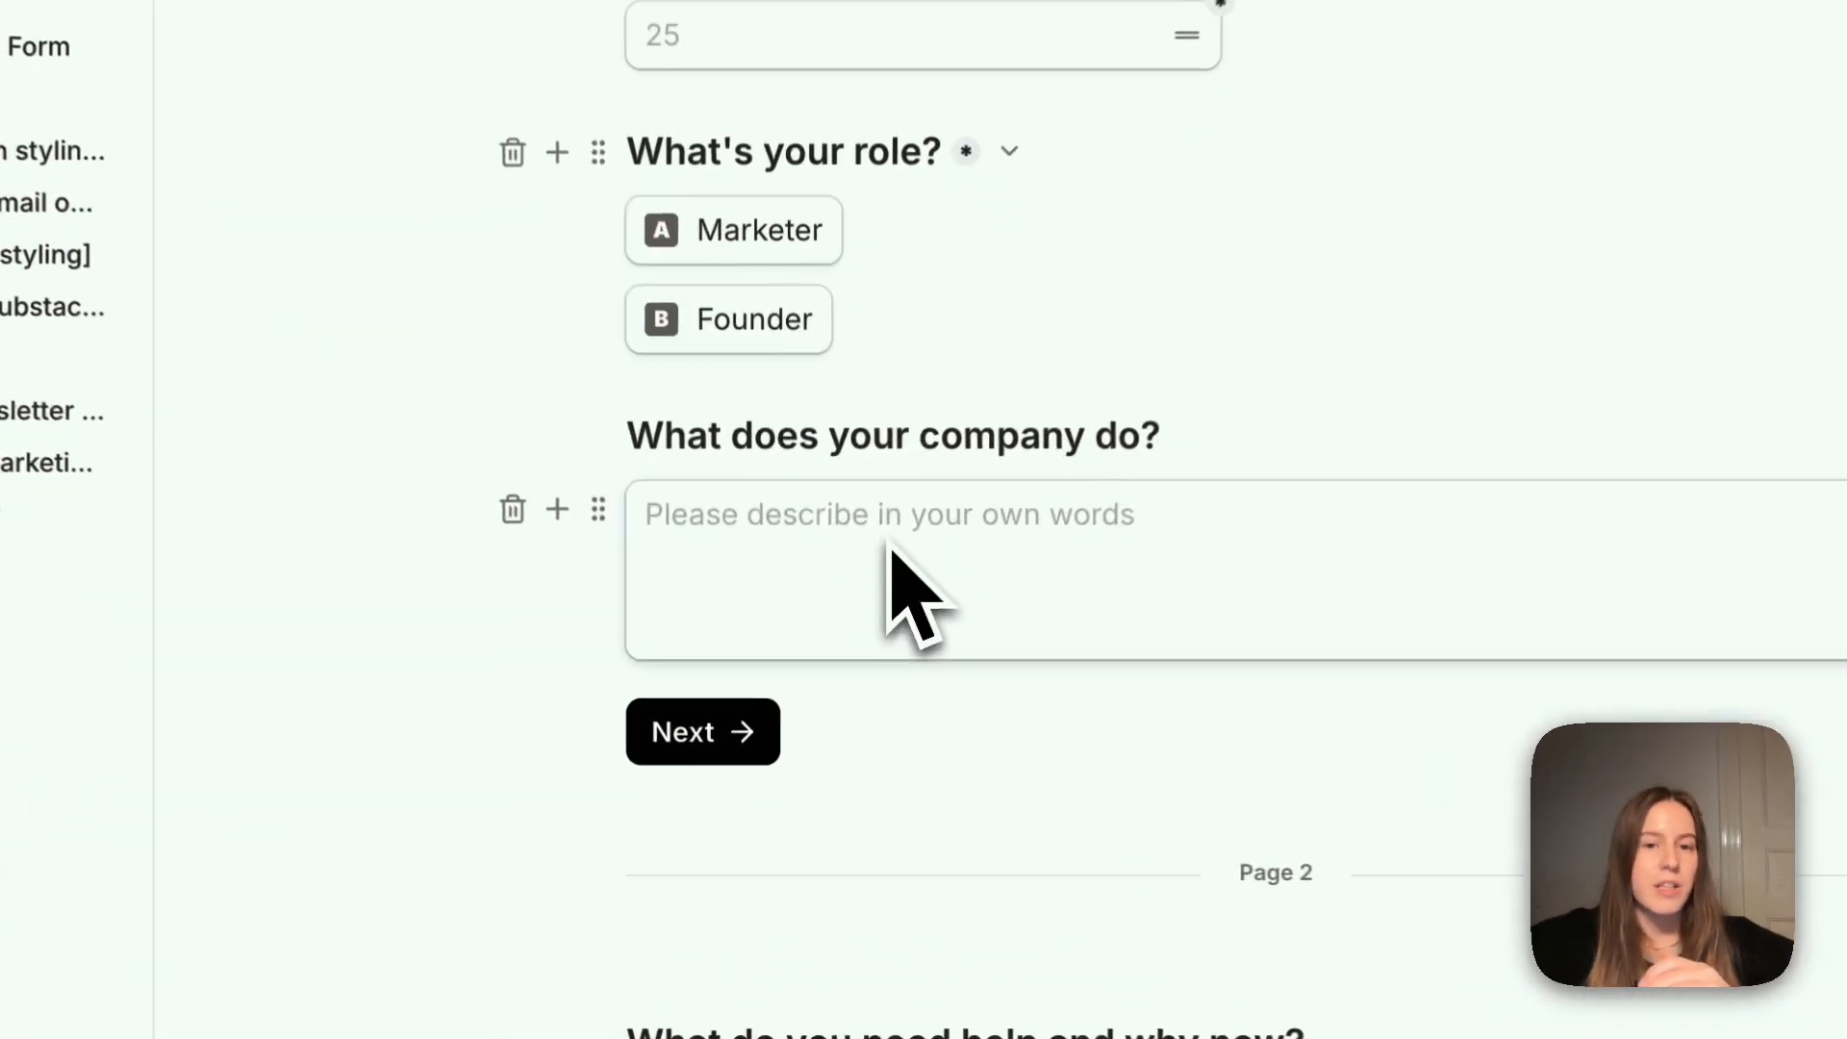
{"action": "left_click", "coordinate": [835, 678]}
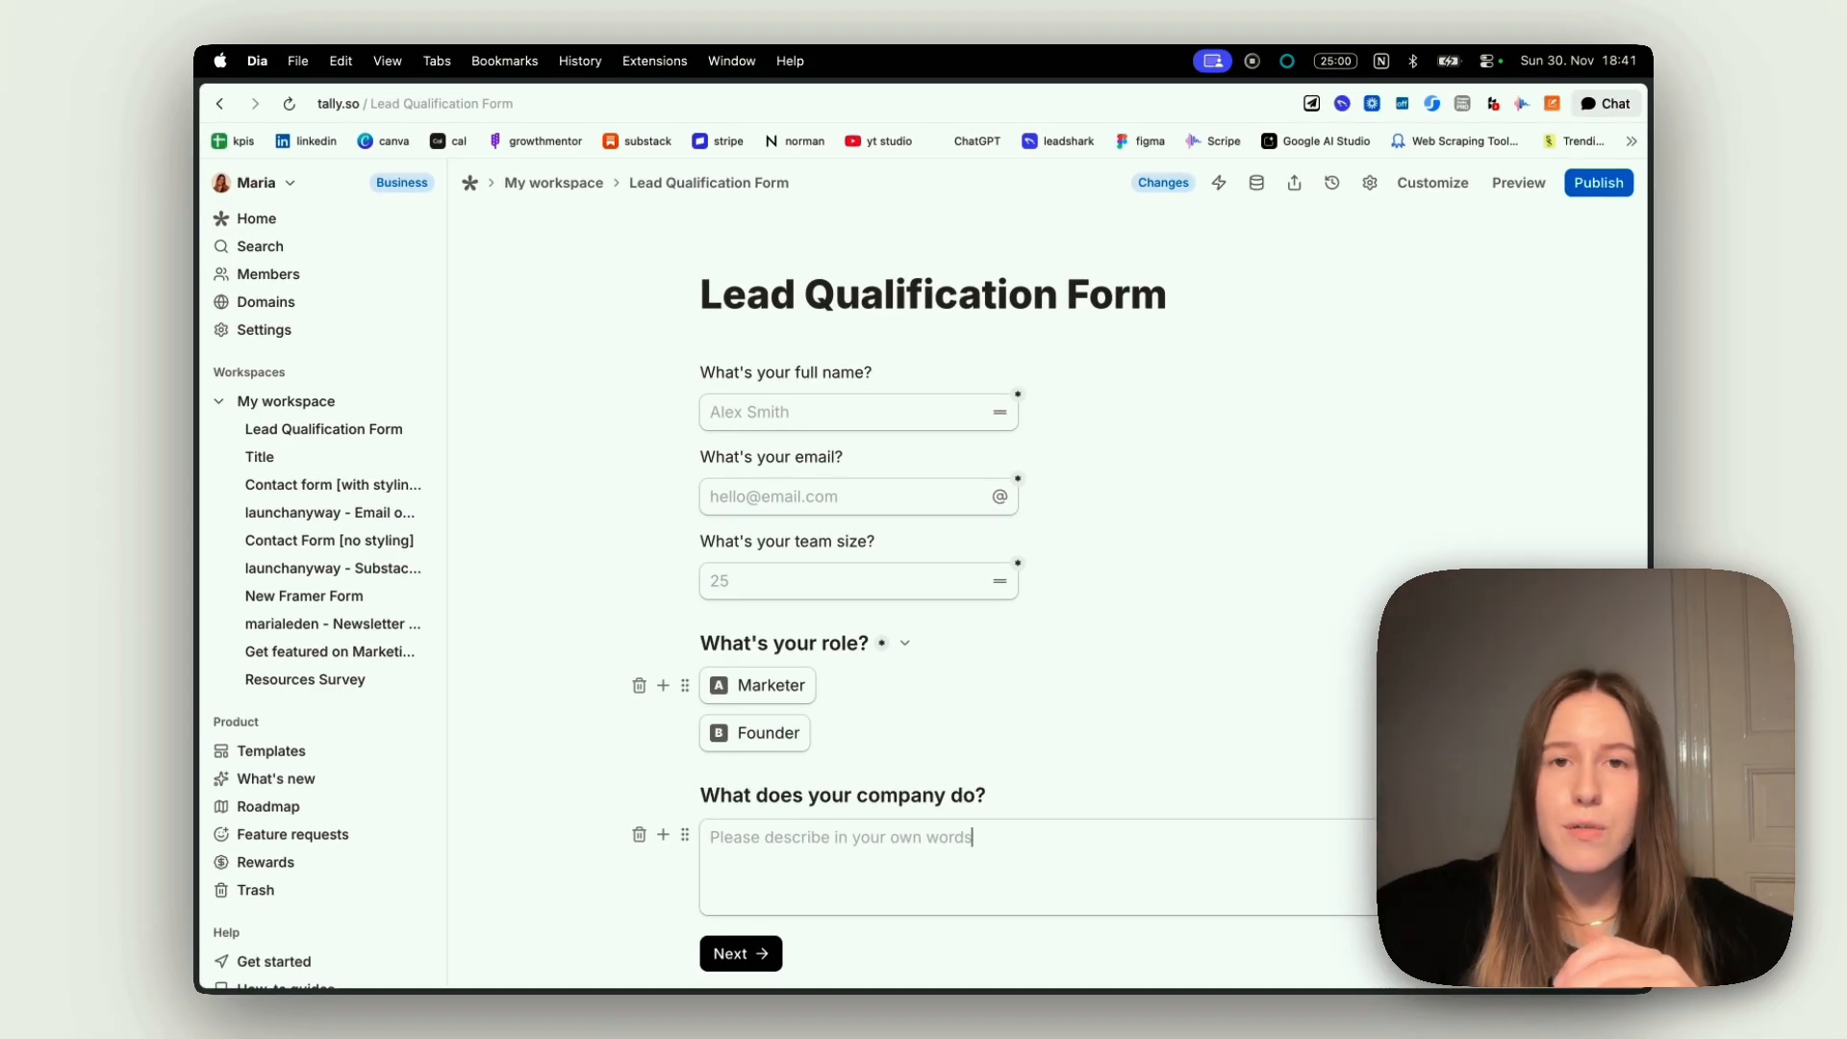
{"action": "scroll", "coordinate": [844, 721], "scroll_direction": "down", "scroll_amount": 5}
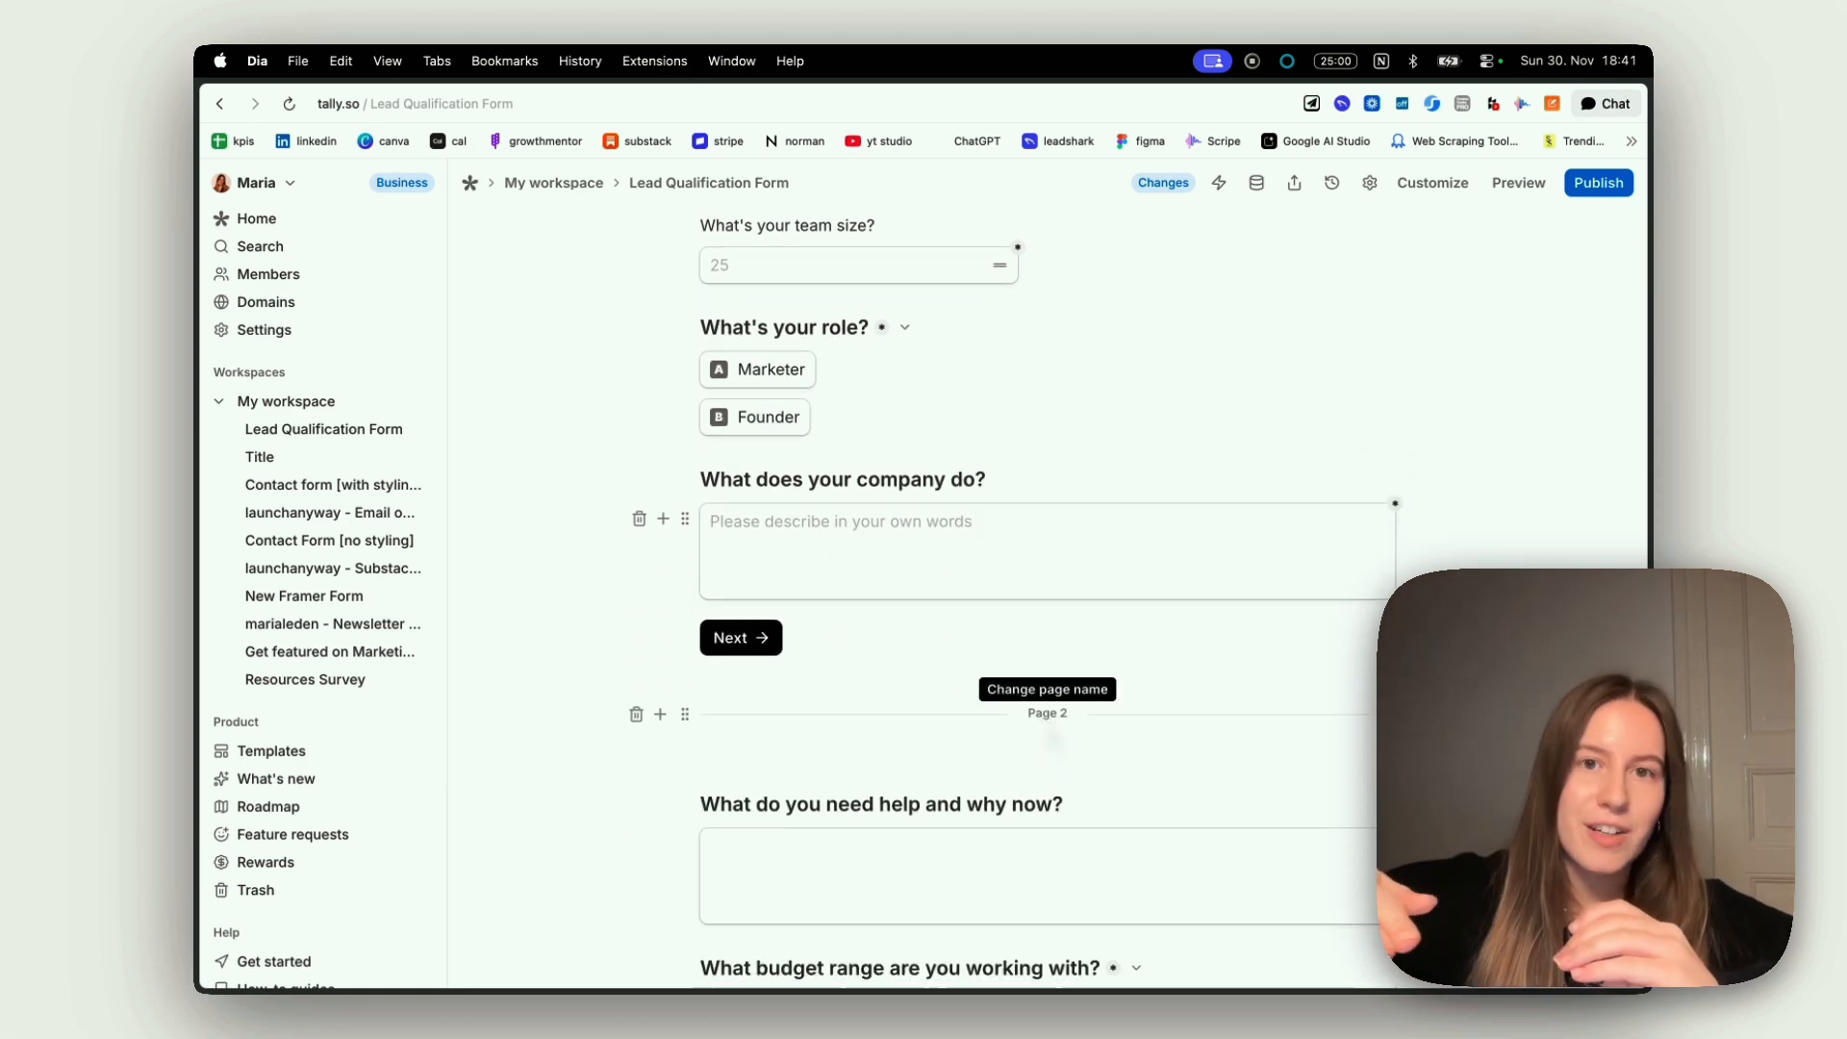
{"action": "scroll", "coordinate": [1046, 721], "scroll_direction": "up", "scroll_amount": 4}
Insert a New page block below the "What does your company do?" answer field and remove the leftover blank line
{"action": "scroll", "coordinate": [1045, 722], "scroll_direction": "down", "scroll_amount": 8}
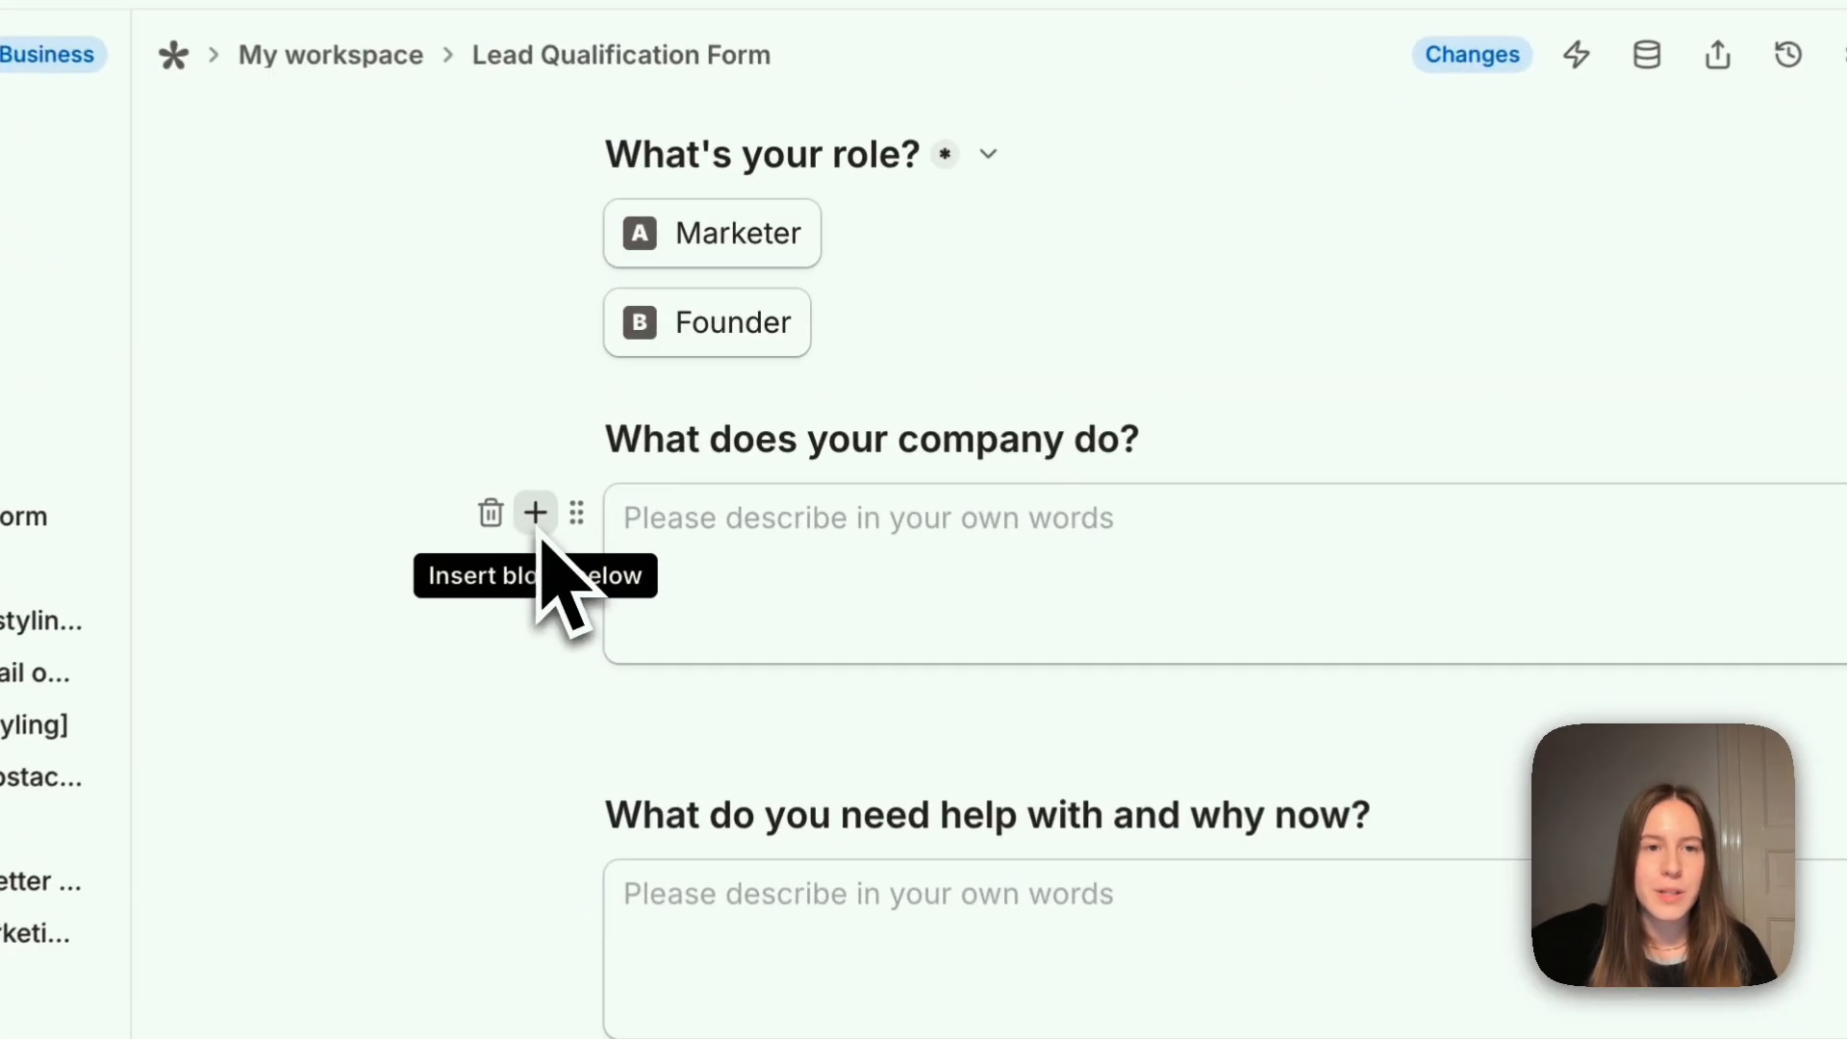
{"action": "left_click", "coordinate": [663, 428]}
{"action": "type", "text": "pag"}
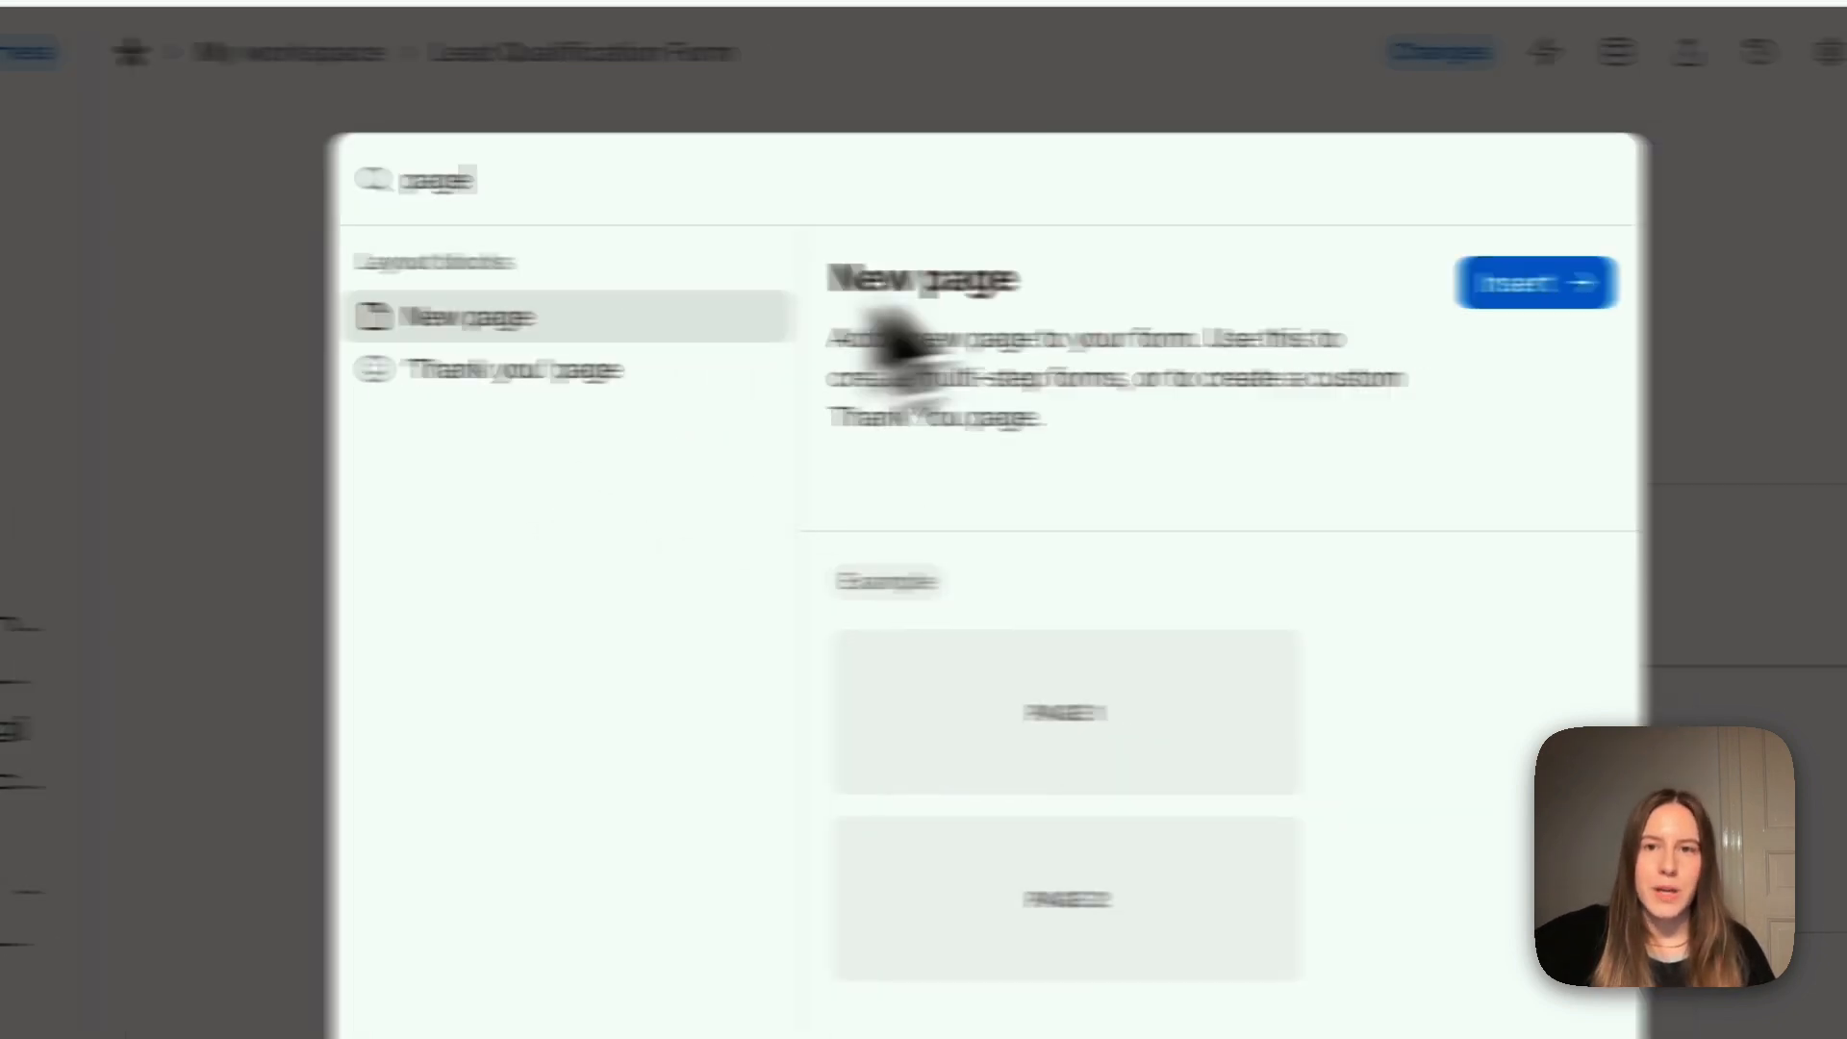
{"action": "type", "text": "e"}
{"action": "left_click", "coordinate": [1167, 279]}
{"action": "key", "text": "BackSpace"}
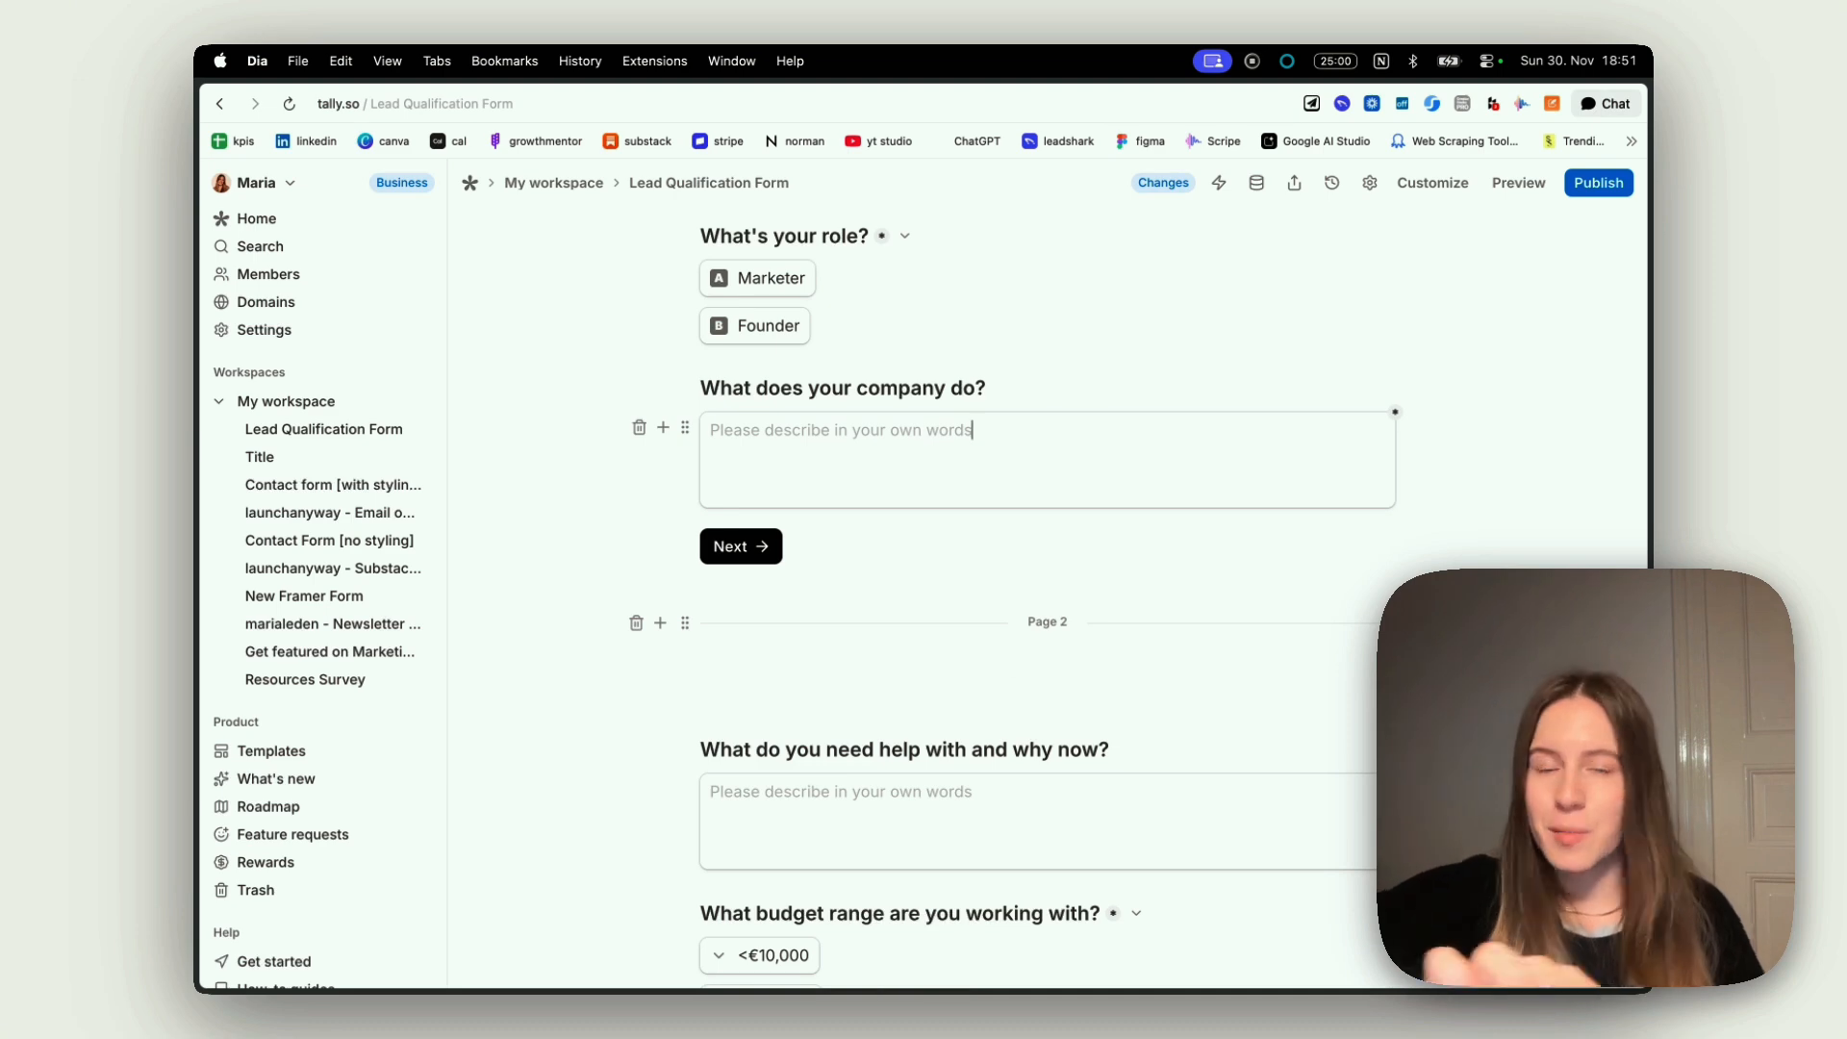
Switch to Framer to view the form embedded on the /contact-inquiry page, and return to the form in Tally
{"action": "scroll", "coordinate": [1045, 722], "scroll_direction": "up", "scroll_amount": 5}
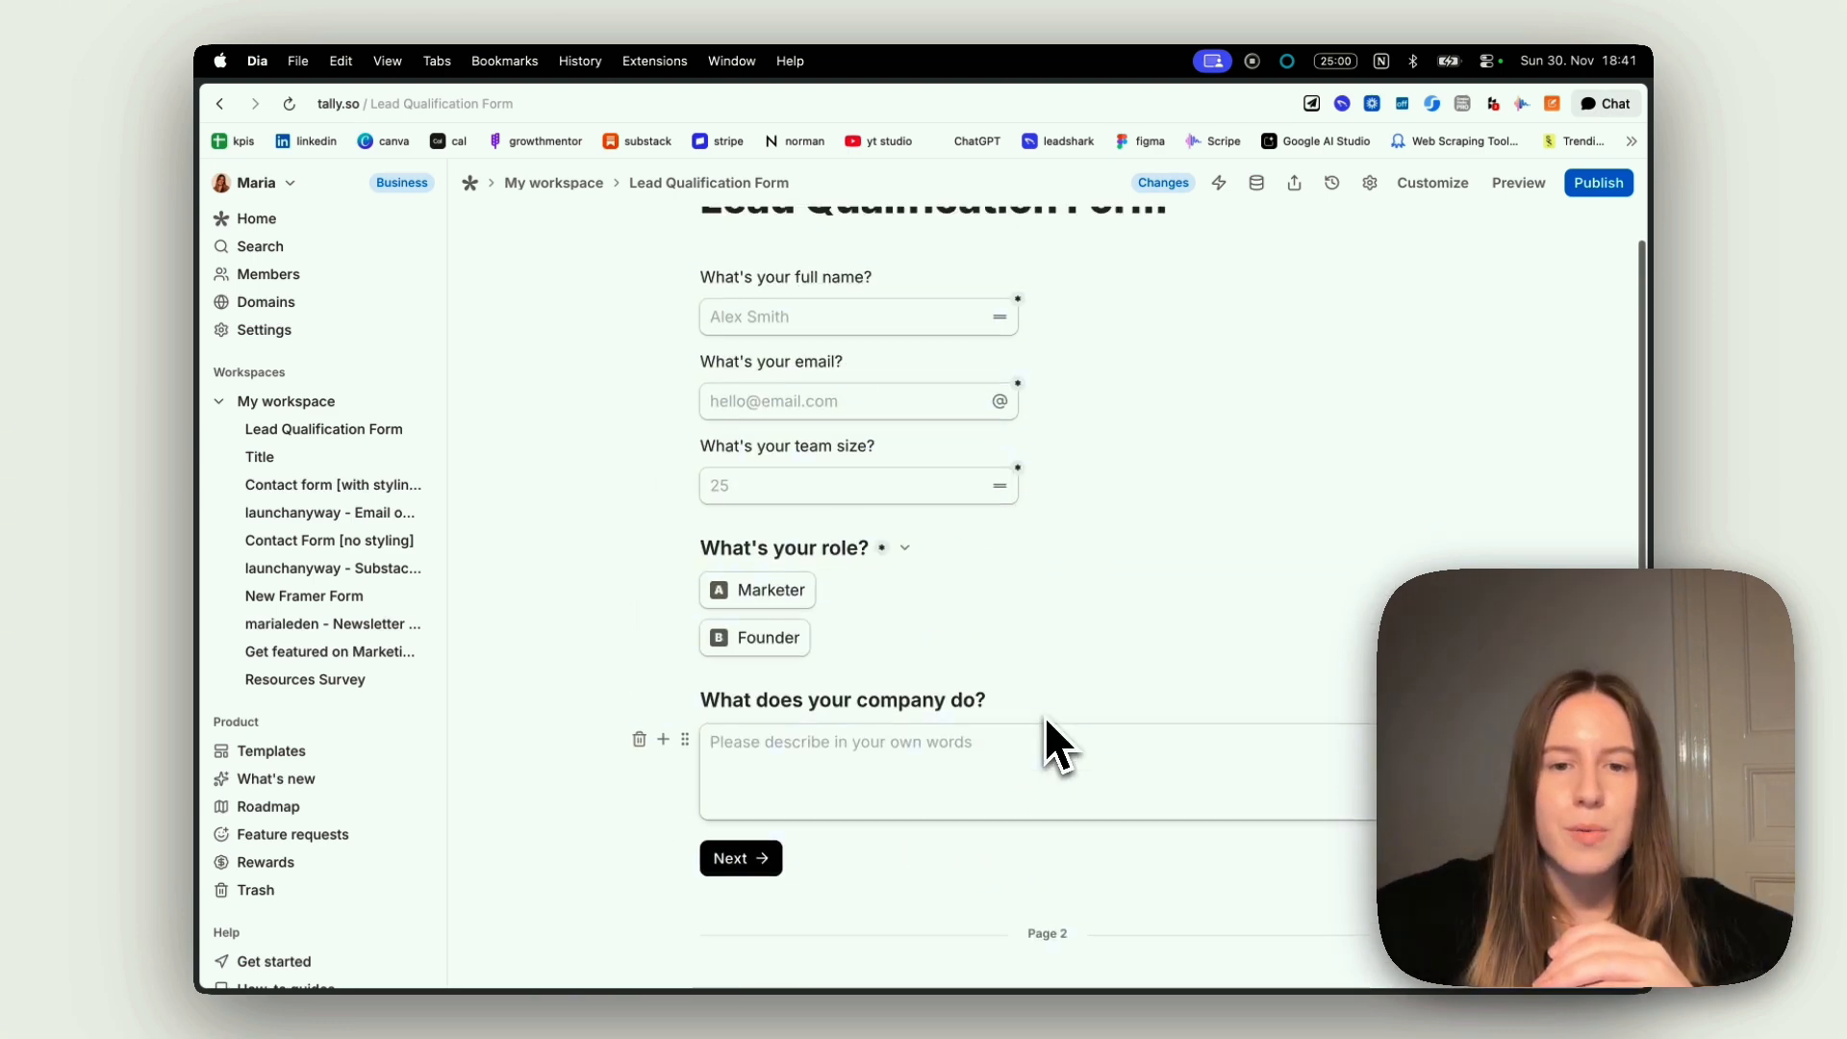
{"action": "mouse_move", "coordinate": [199, 533]}
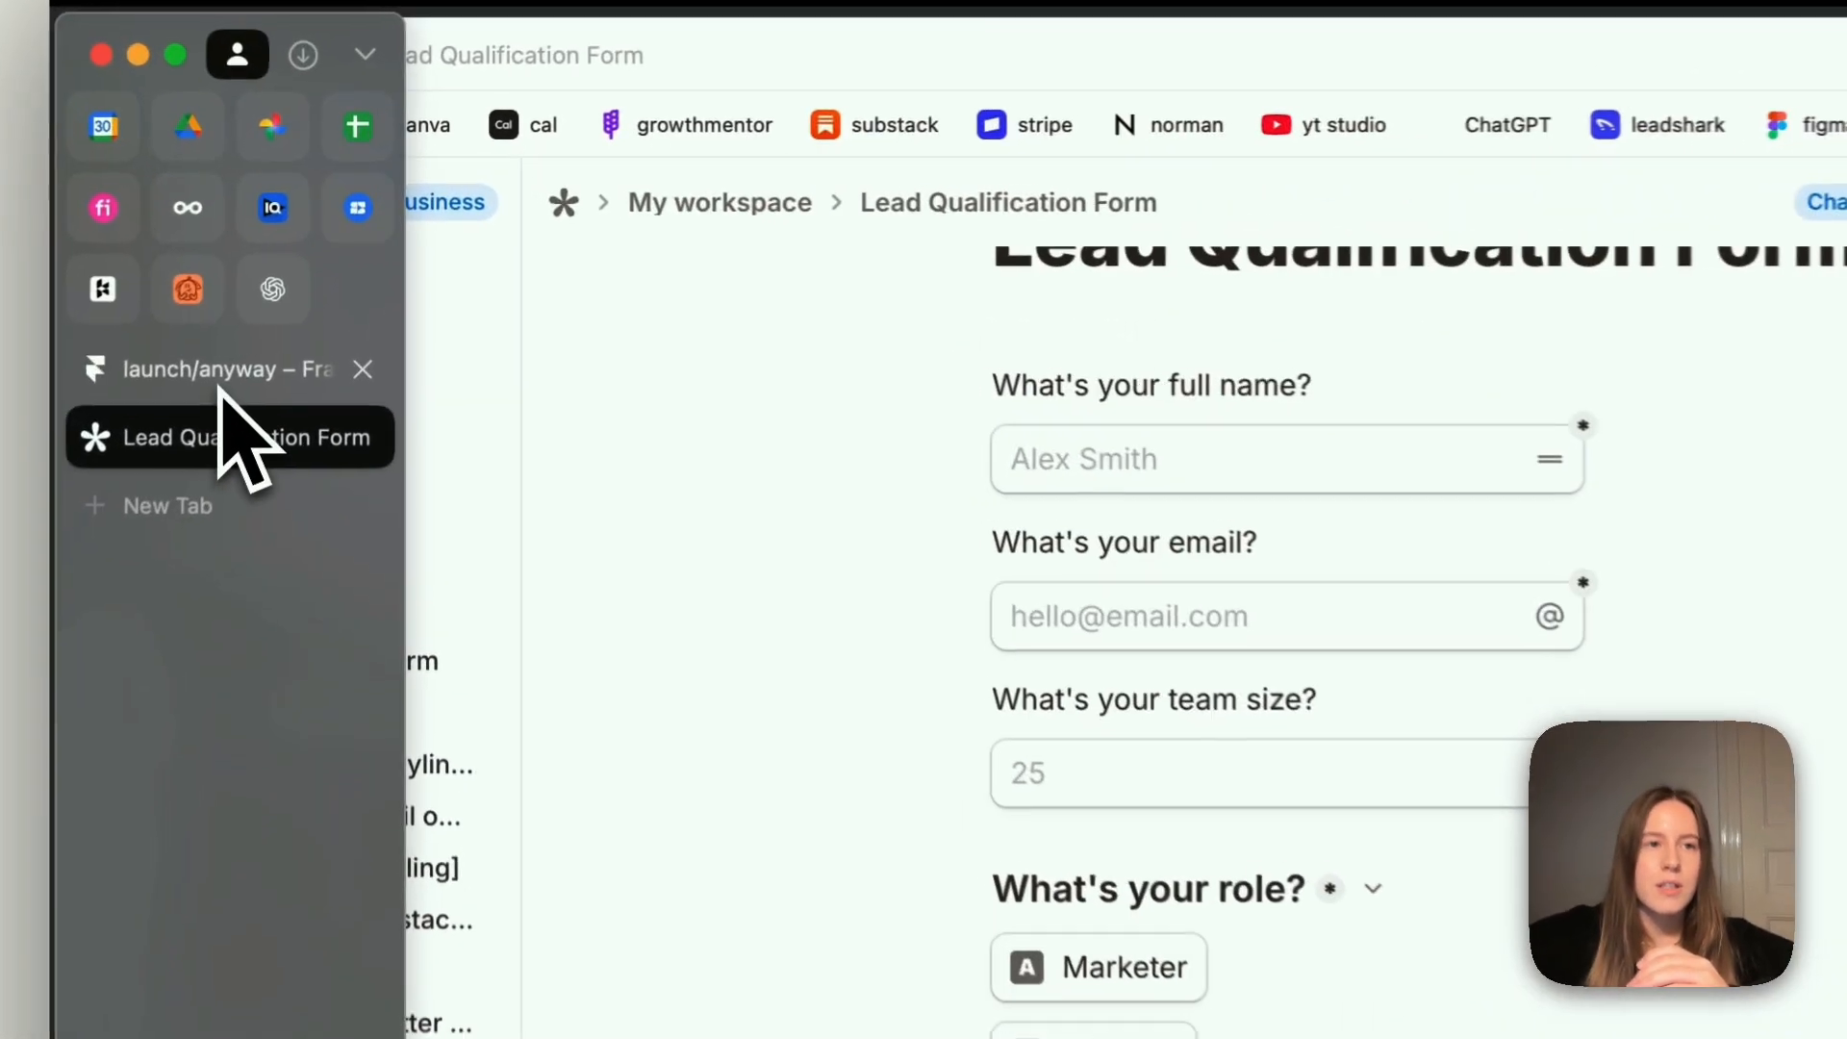
{"action": "left_click", "coordinate": [279, 279]}
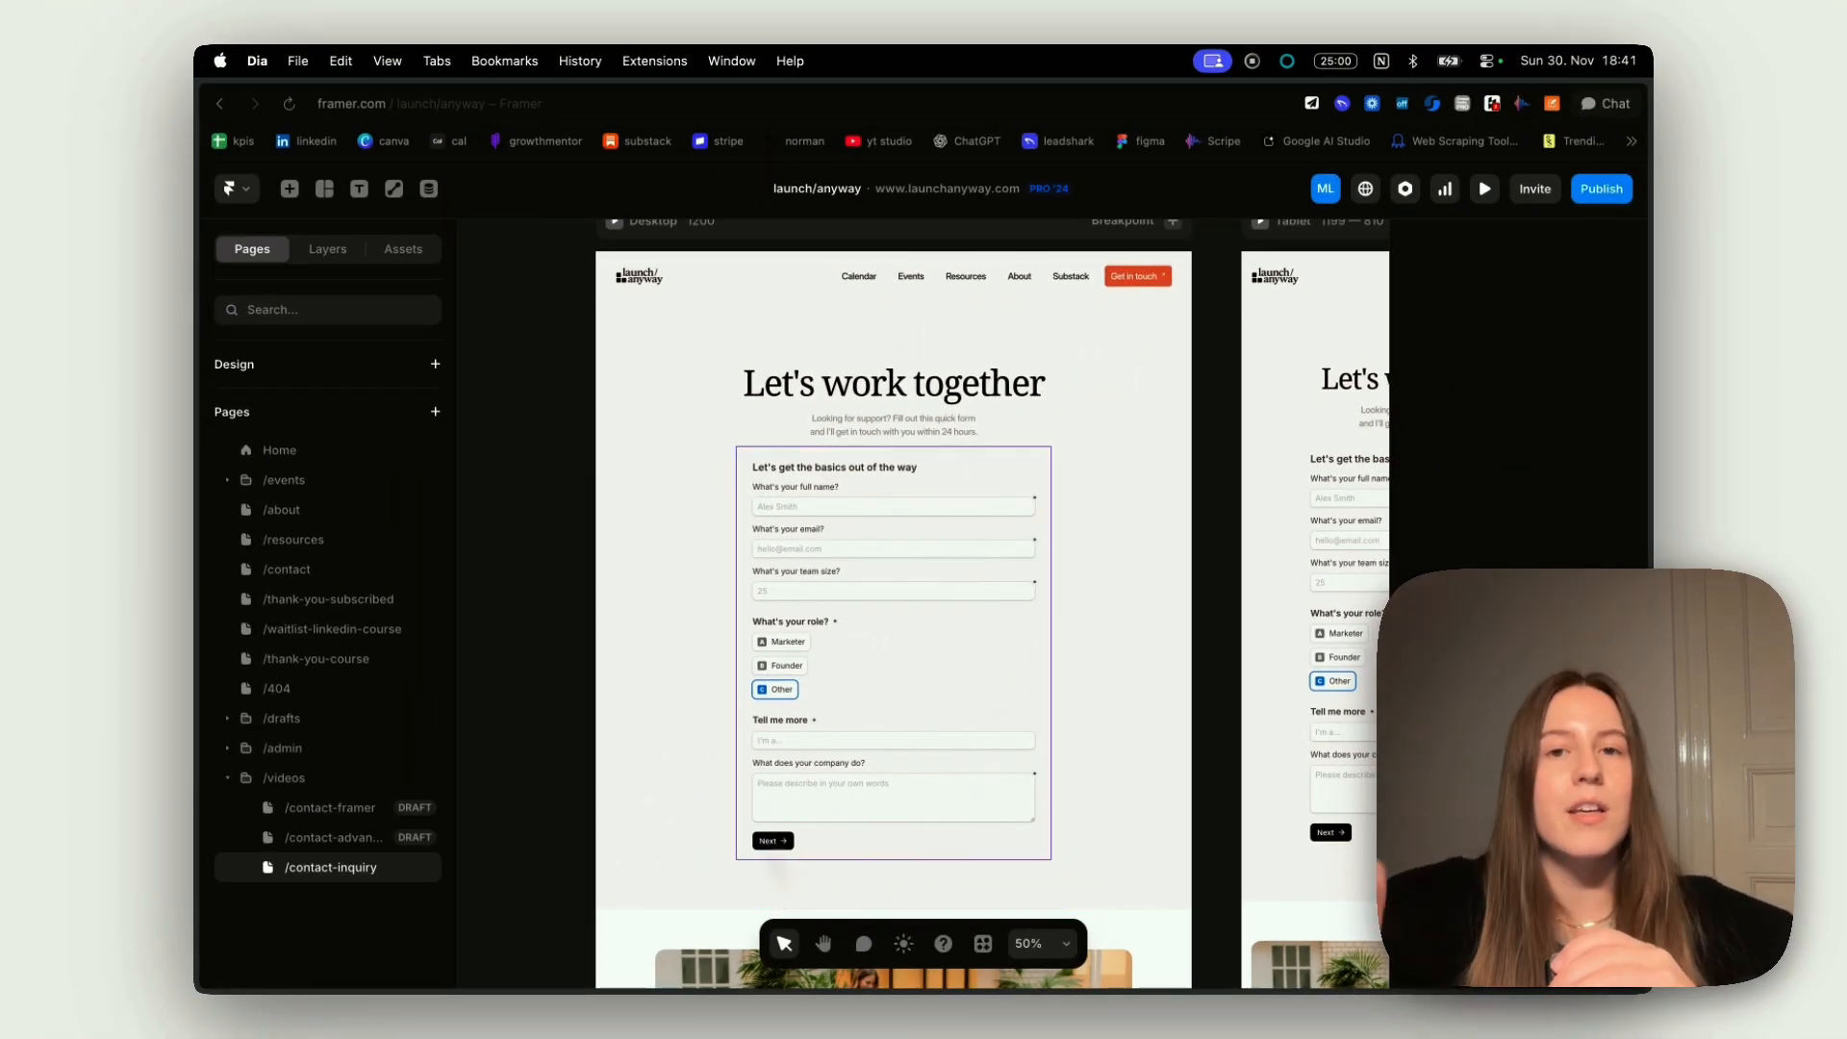
{"action": "mouse_move", "coordinate": [206, 672]}
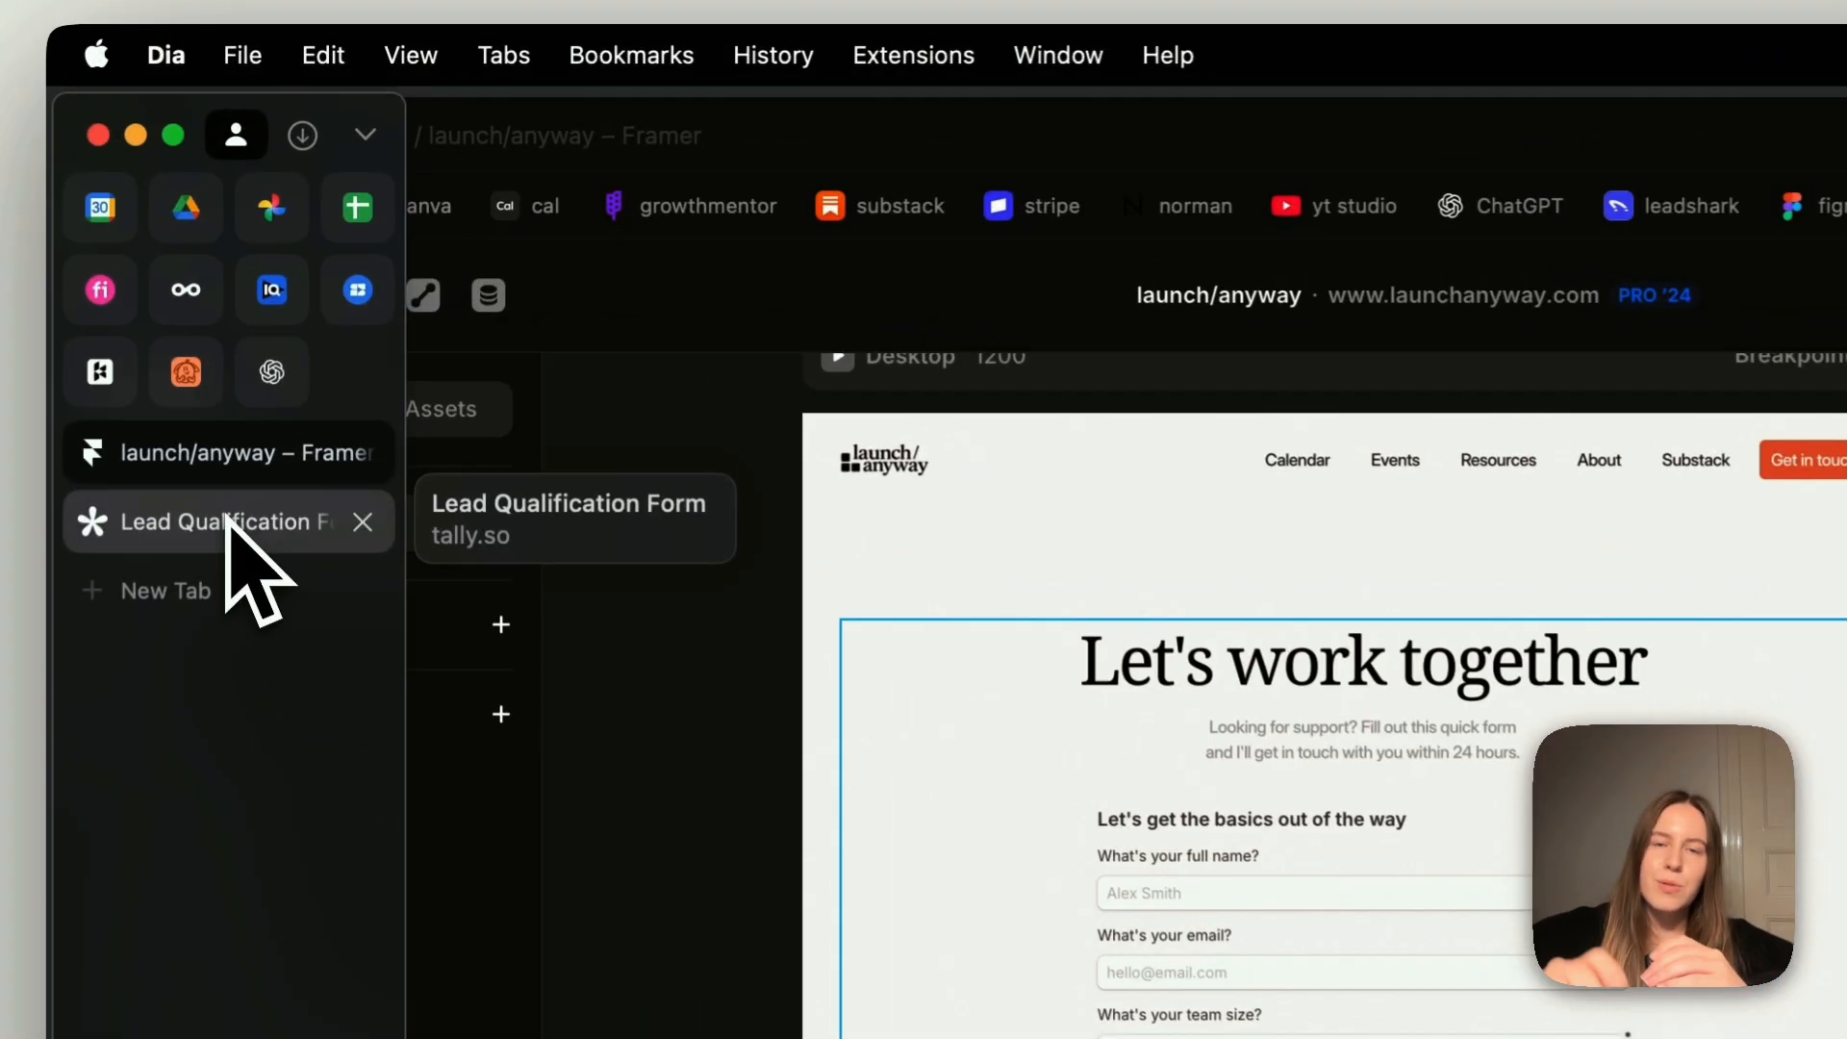
{"action": "left_click", "coordinate": [289, 308]}
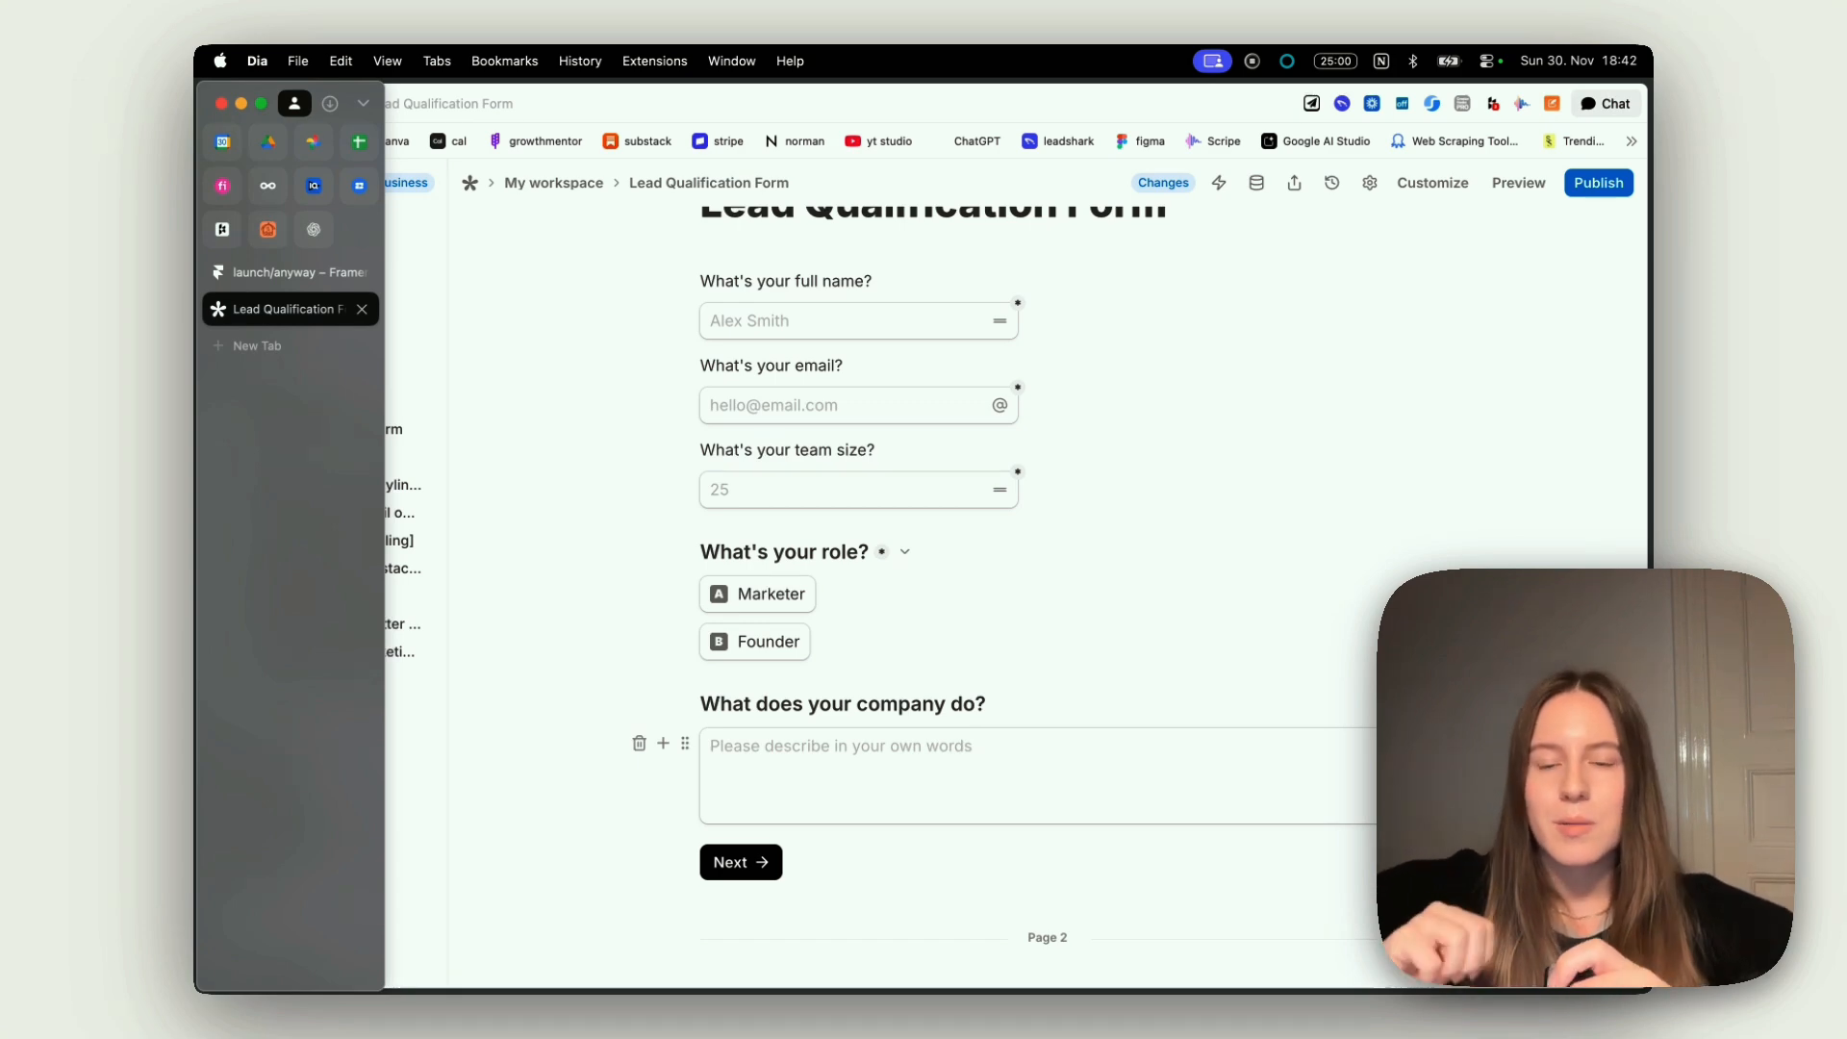
Examine the page 2 questions and check the block settings of the budget range dropdown
{"action": "scroll", "coordinate": [961, 597], "scroll_direction": "down", "scroll_amount": 3}
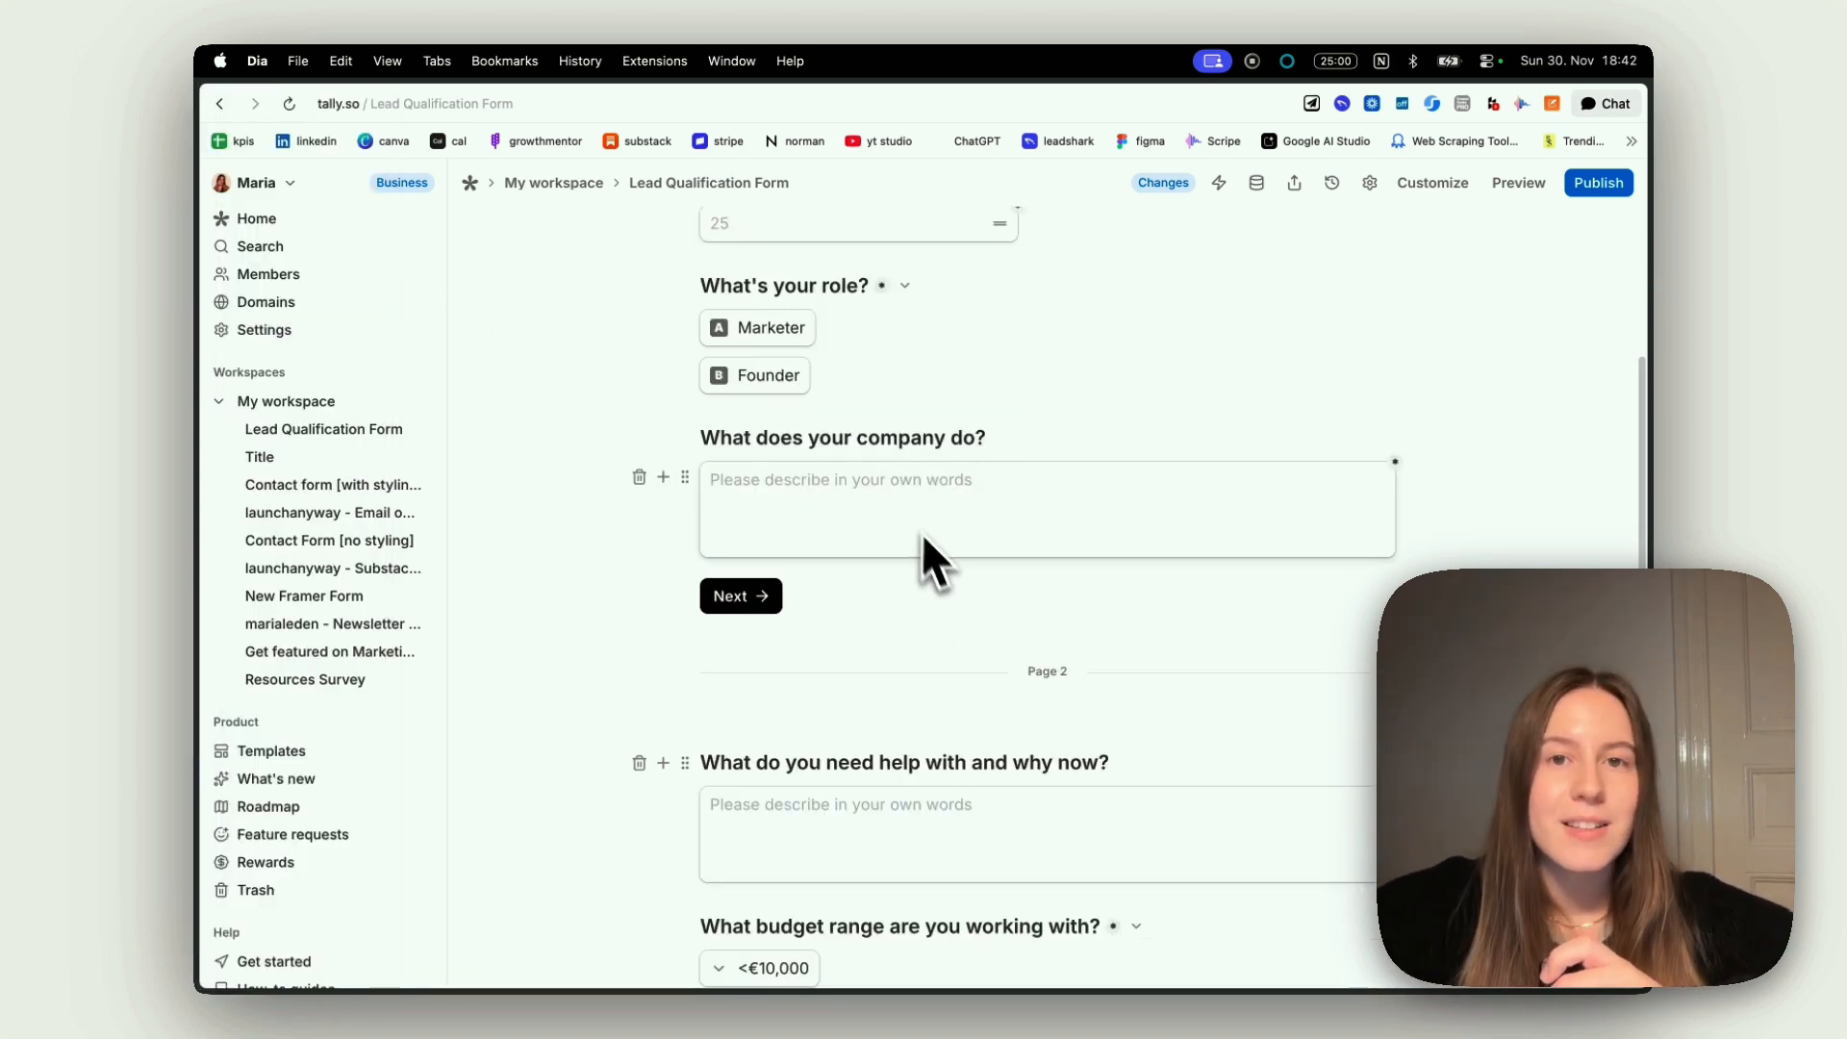
{"action": "scroll", "coordinate": [909, 512], "scroll_direction": "down", "scroll_amount": 2}
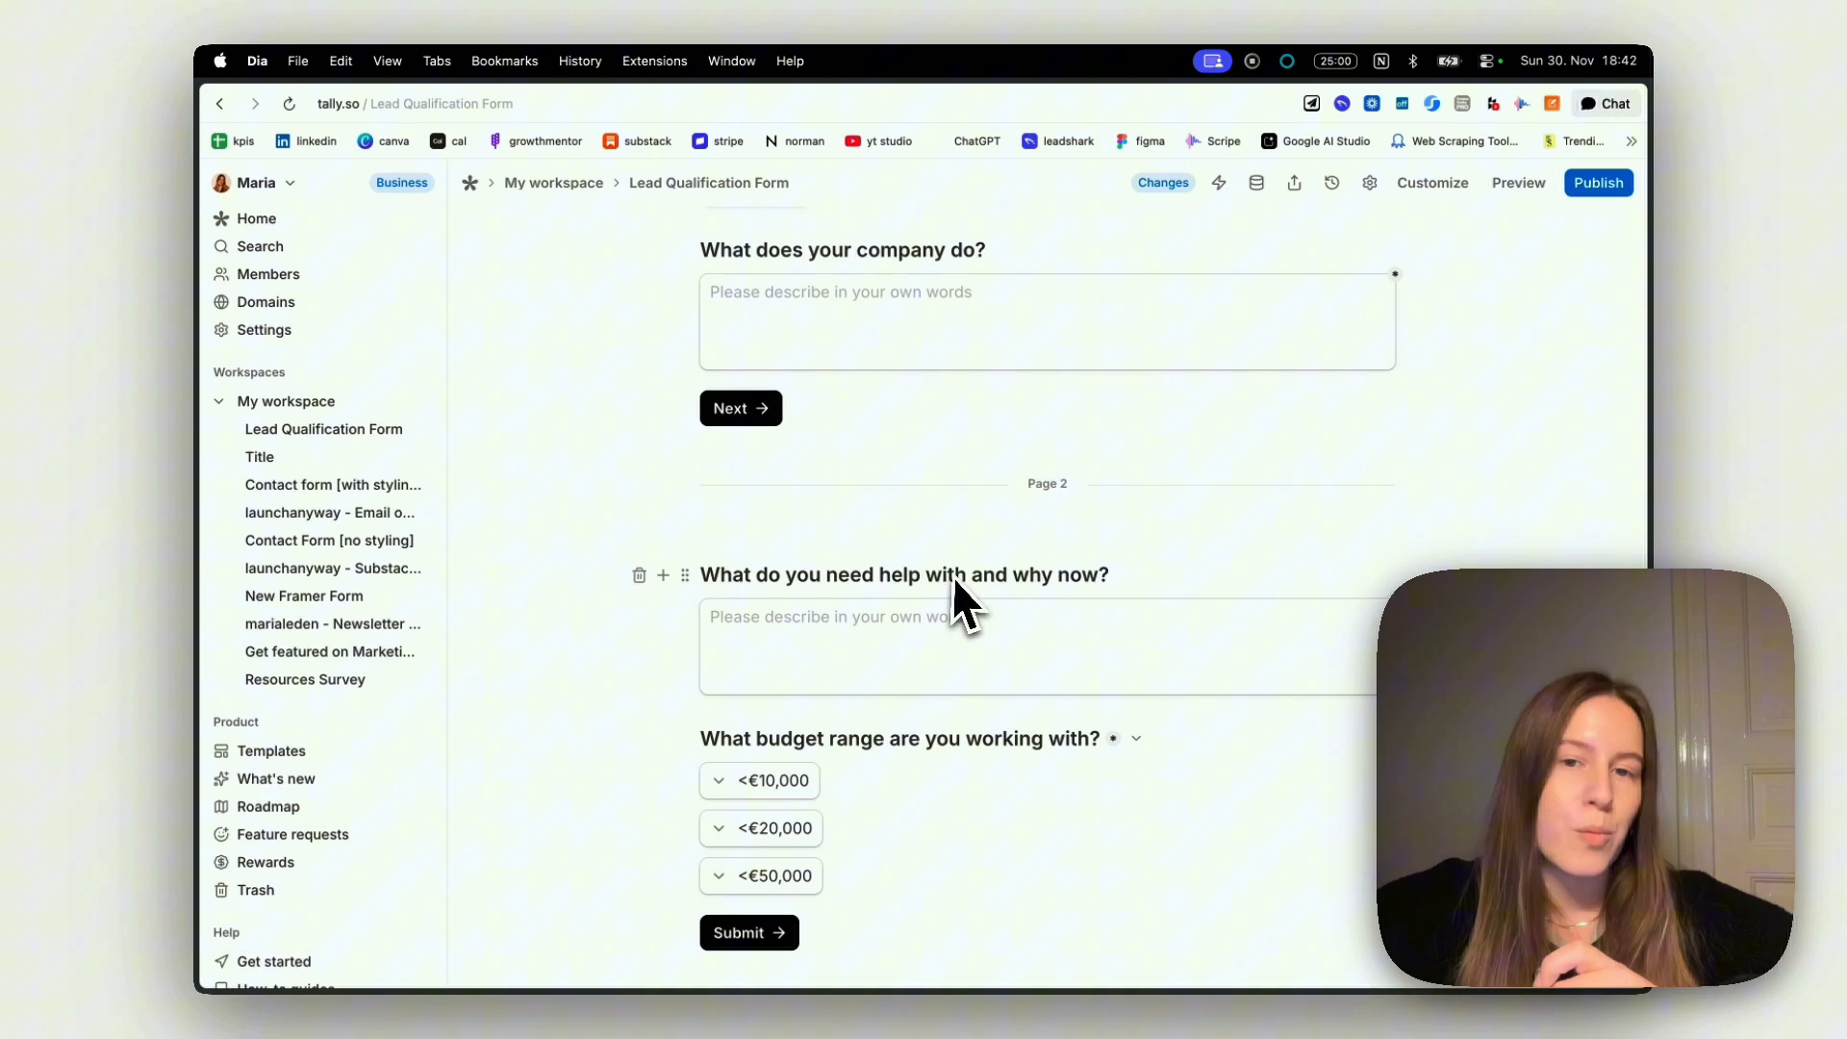
{"action": "scroll", "coordinate": [958, 576], "scroll_direction": "down", "scroll_amount": 2}
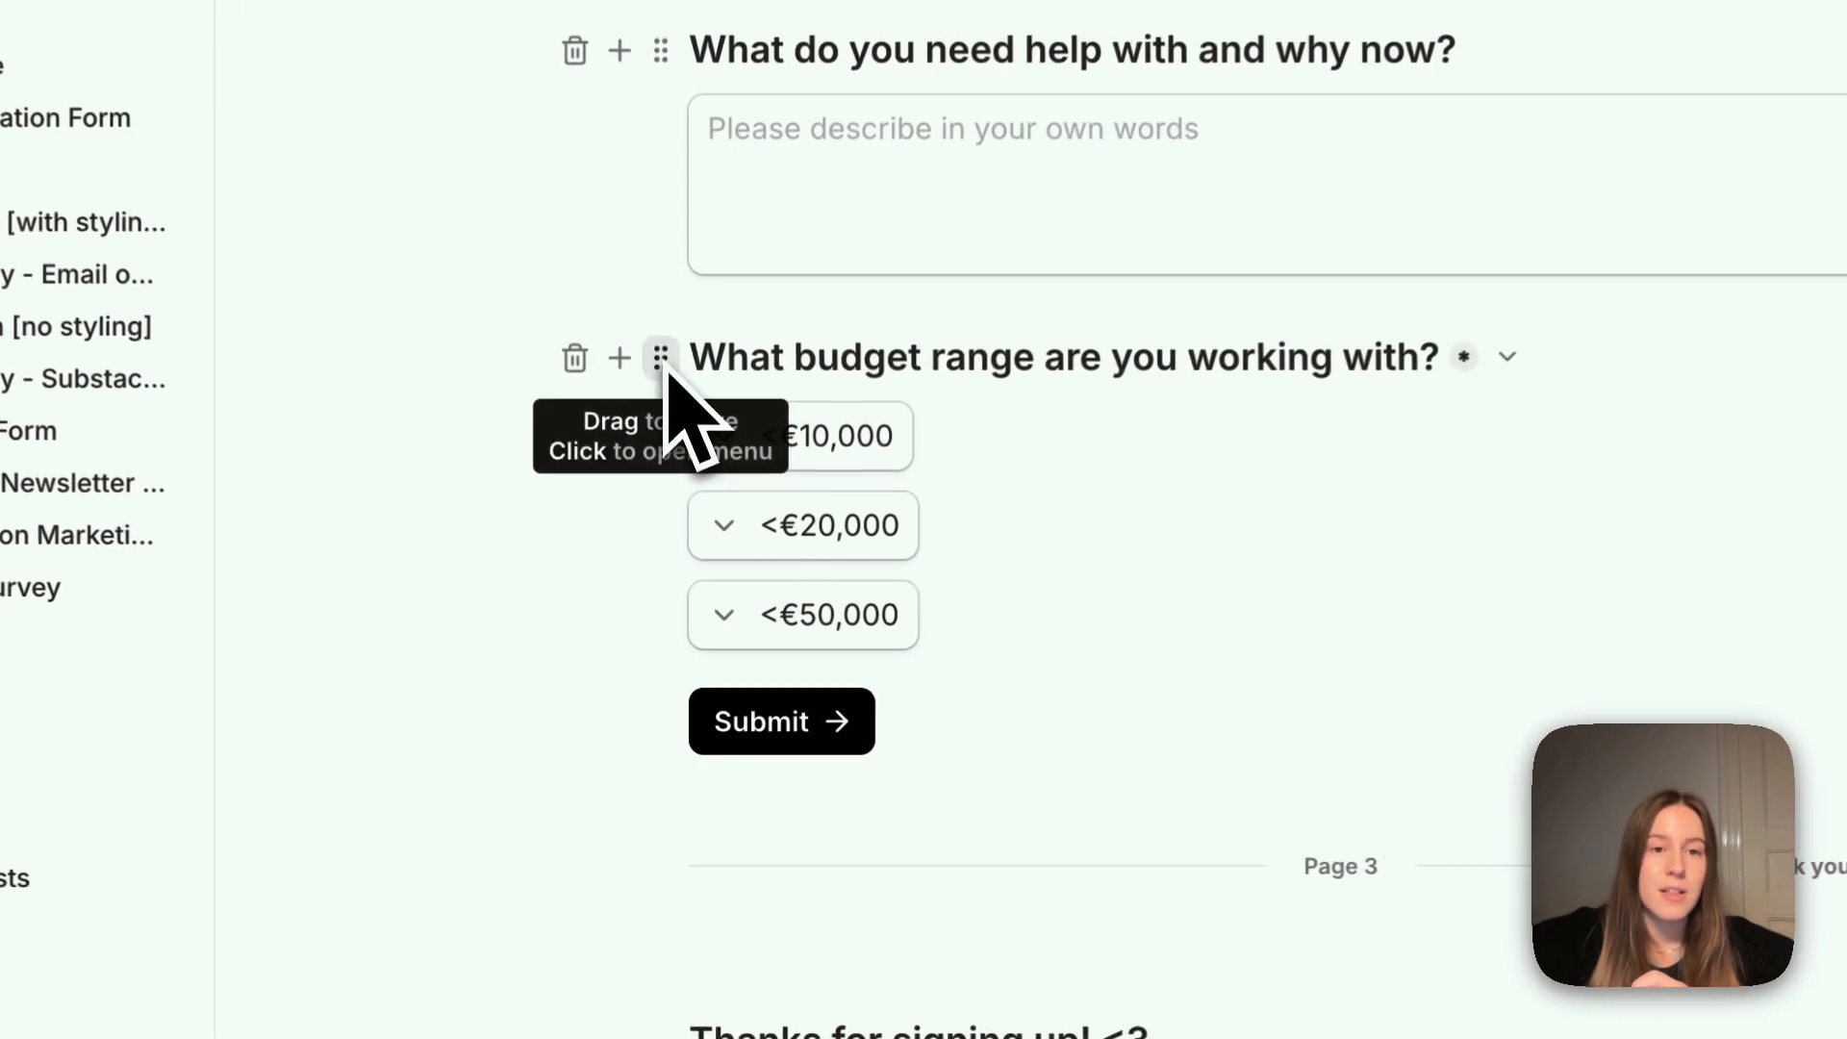
{"action": "left_click", "coordinate": [685, 559]}
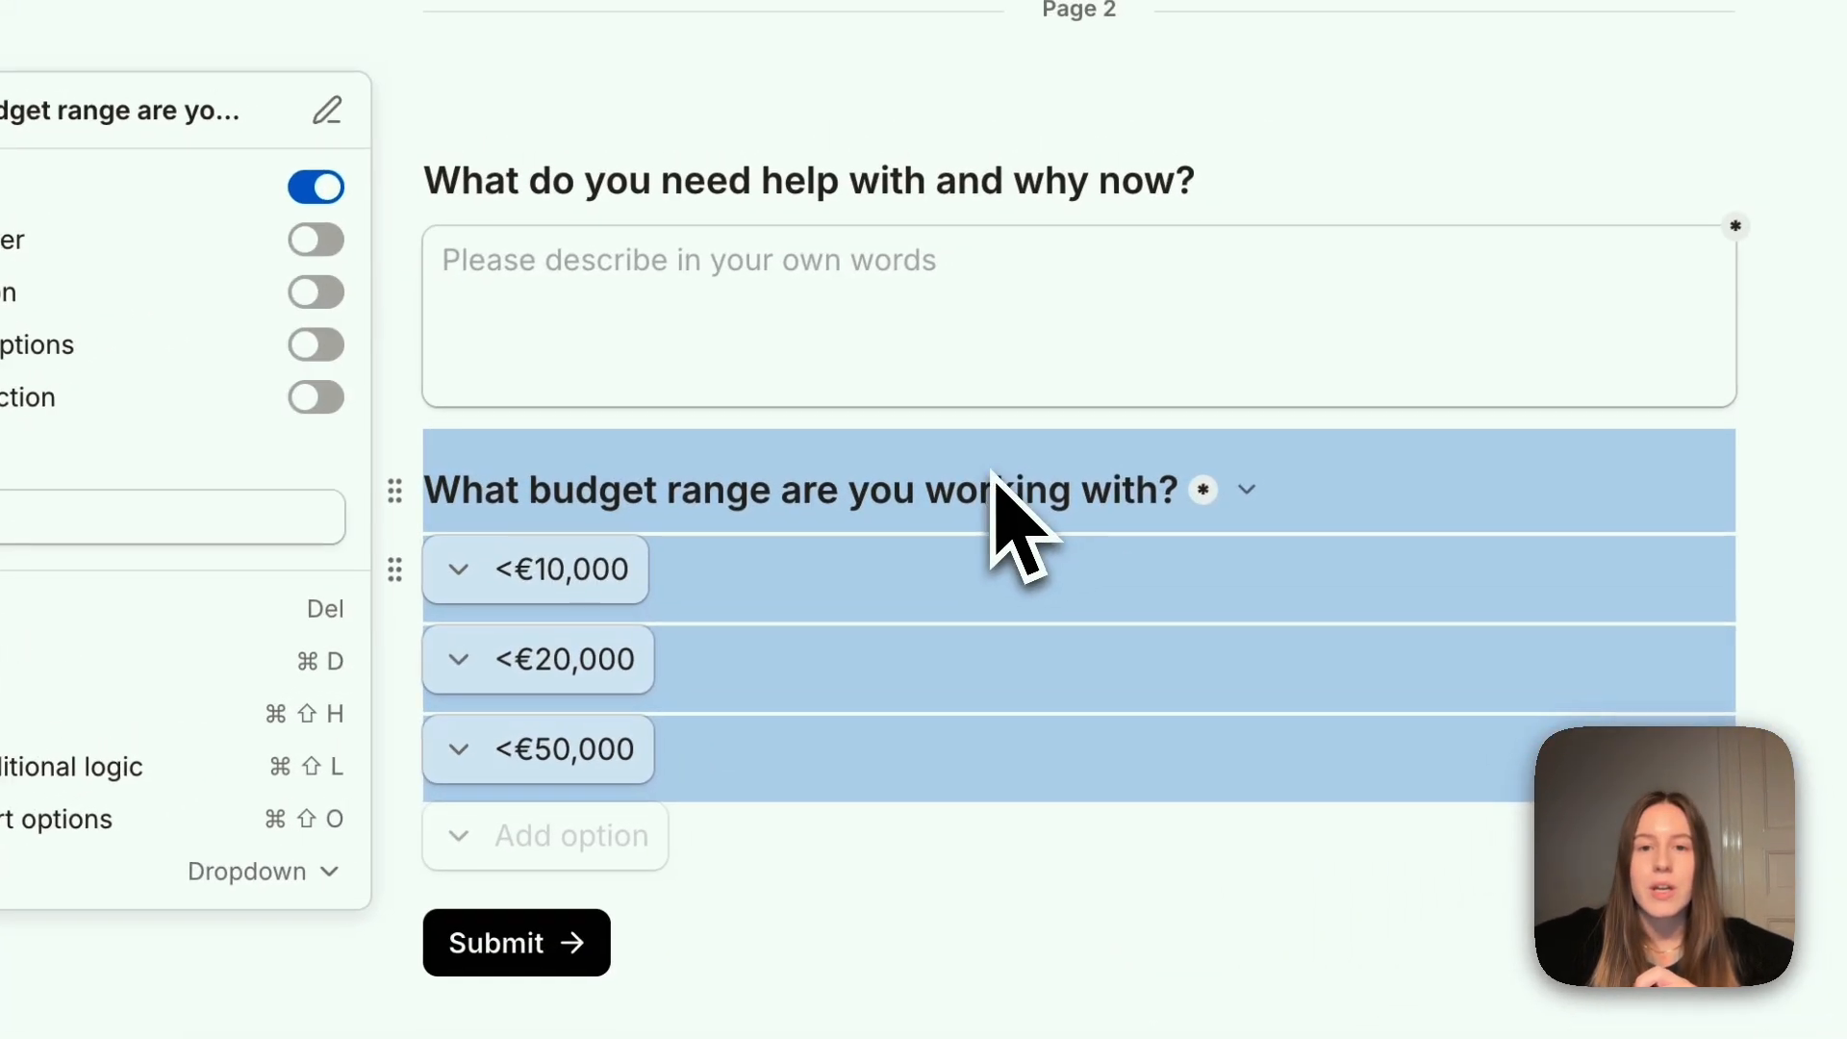
{"action": "left_click", "coordinate": [1151, 367]}
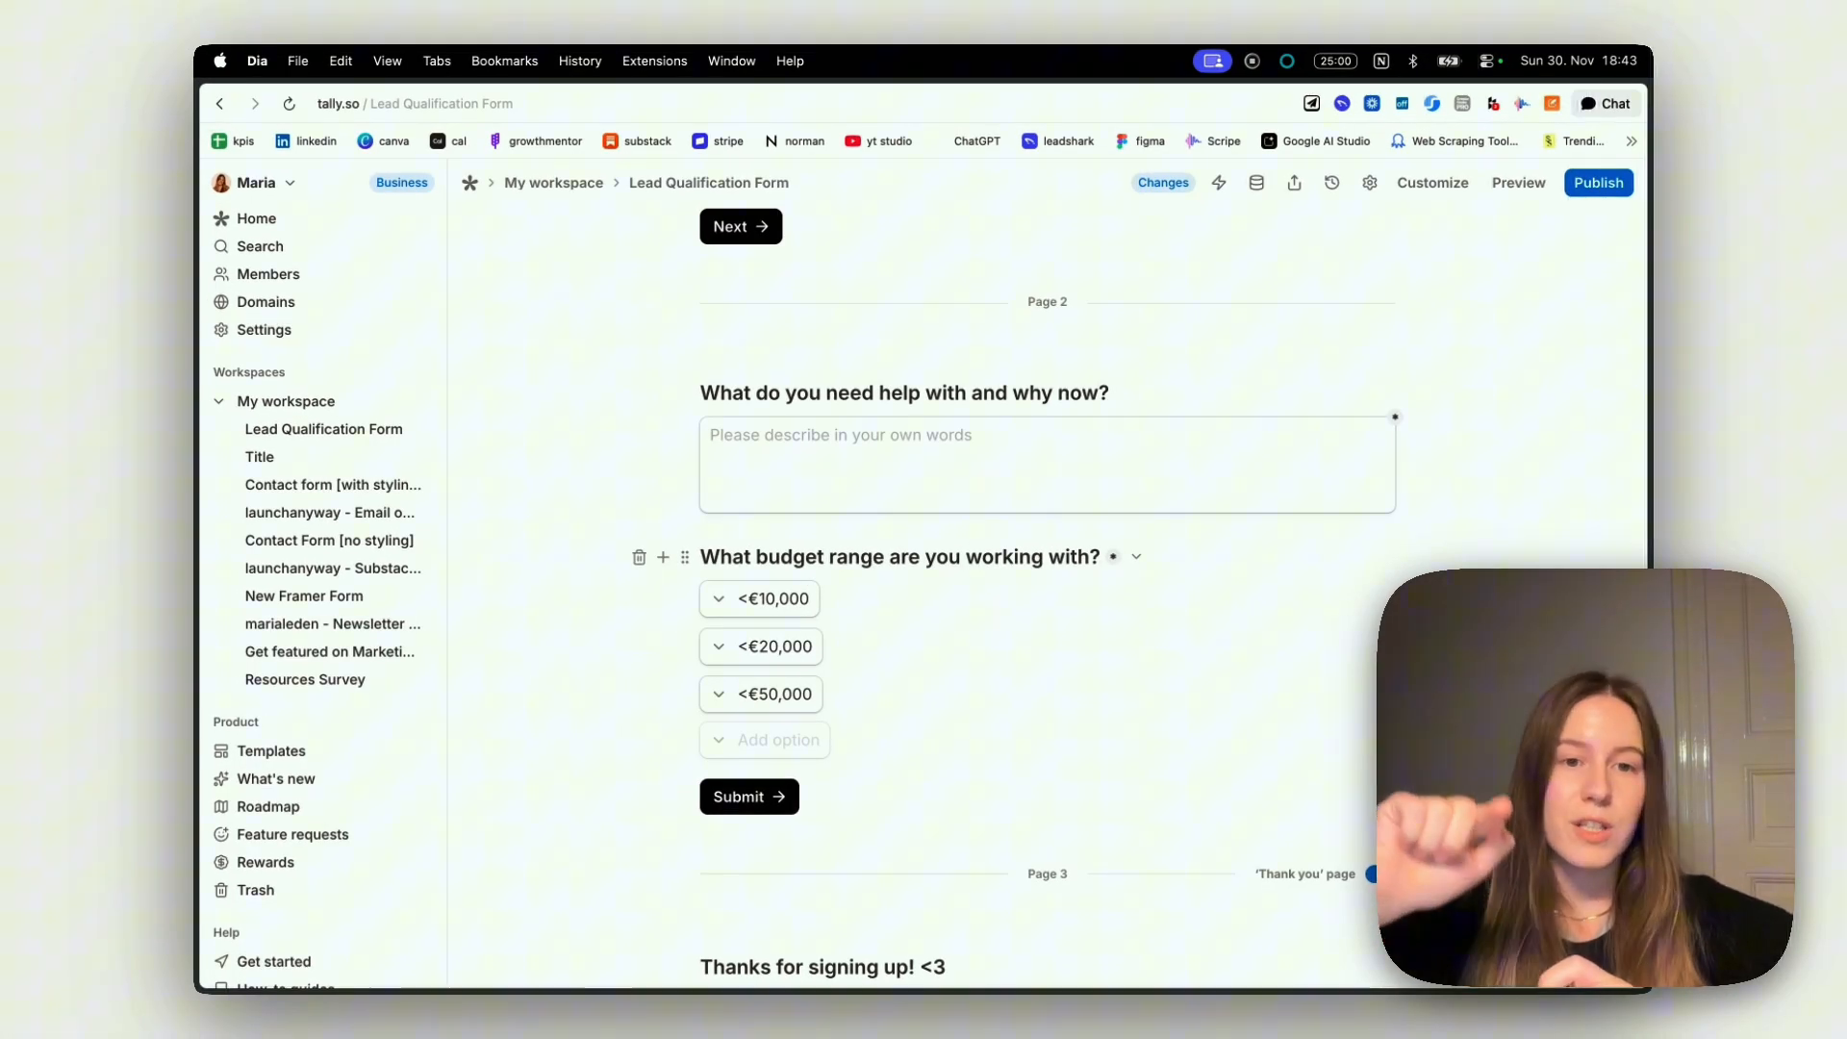
Review the form's questions on both pages and the thank-you page in the editor
{"action": "scroll", "coordinate": [981, 619], "scroll_direction": "down", "scroll_amount": 3}
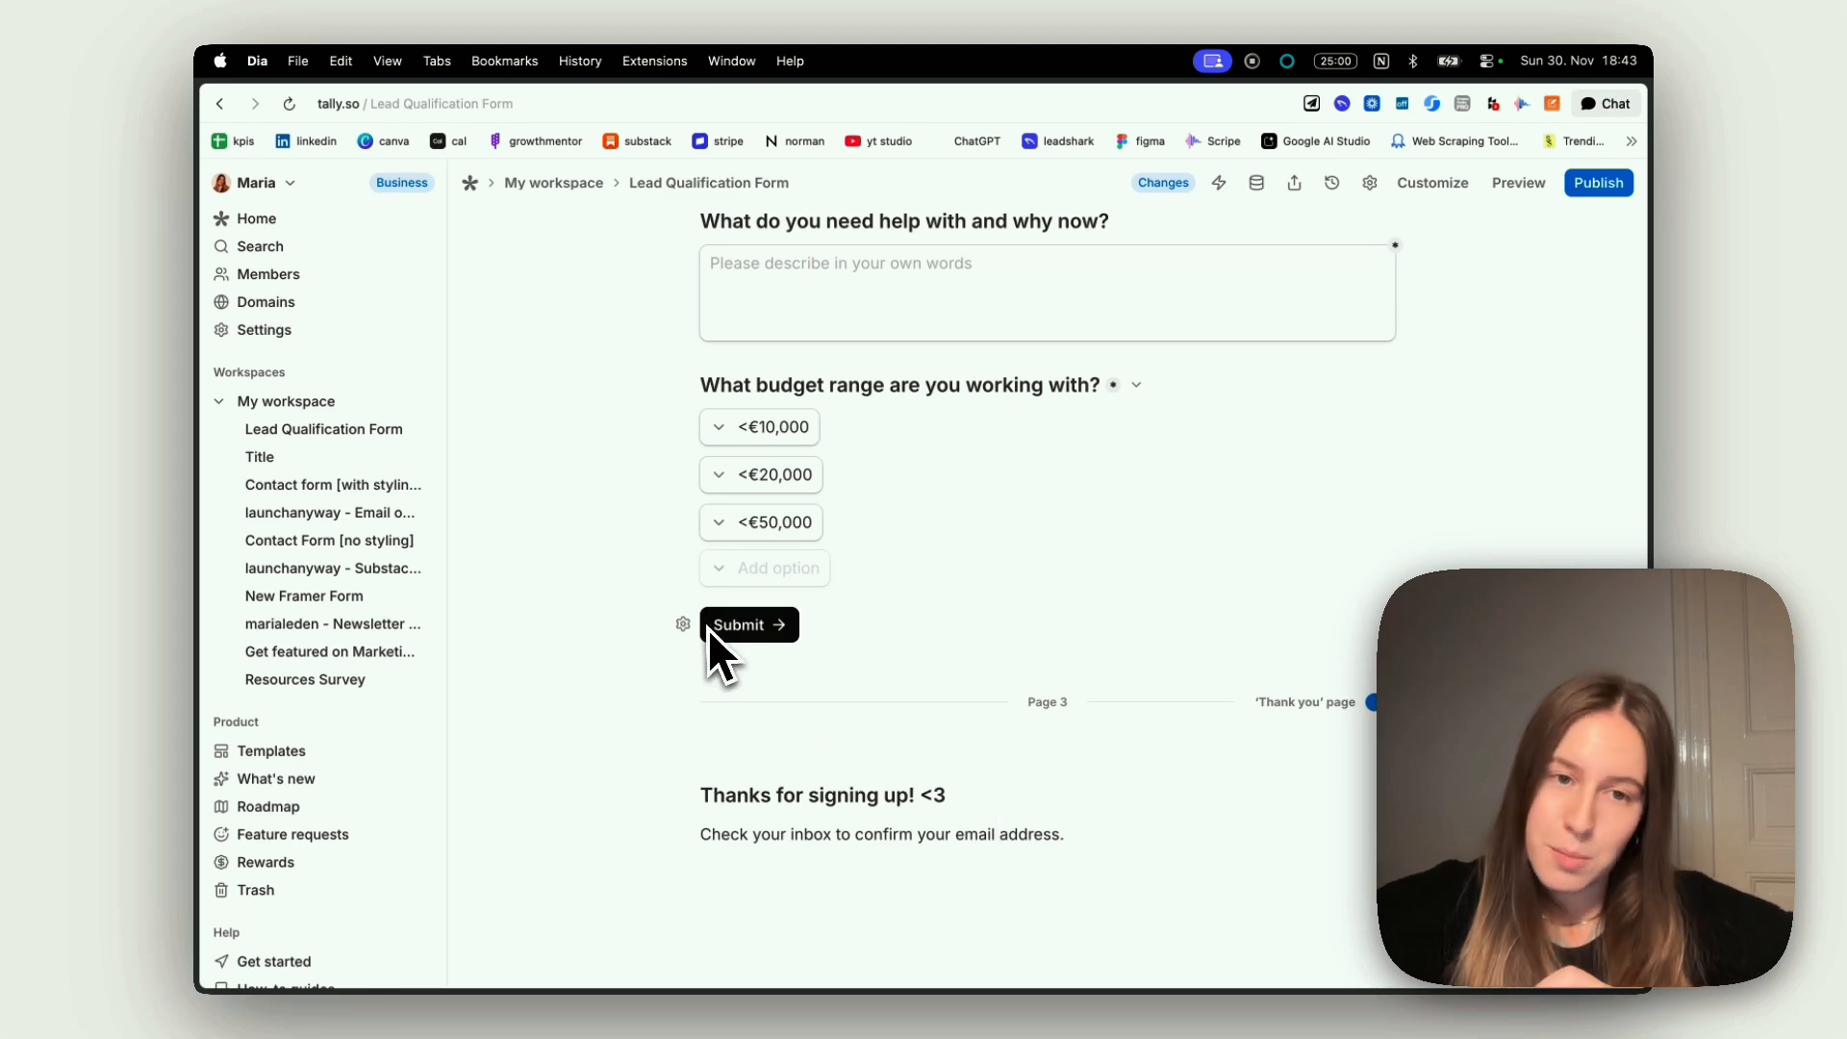
{"action": "scroll", "coordinate": [1075, 702], "scroll_direction": "up", "scroll_amount": 5}
{"action": "scroll", "coordinate": [1076, 690], "scroll_direction": "up", "scroll_amount": 8}
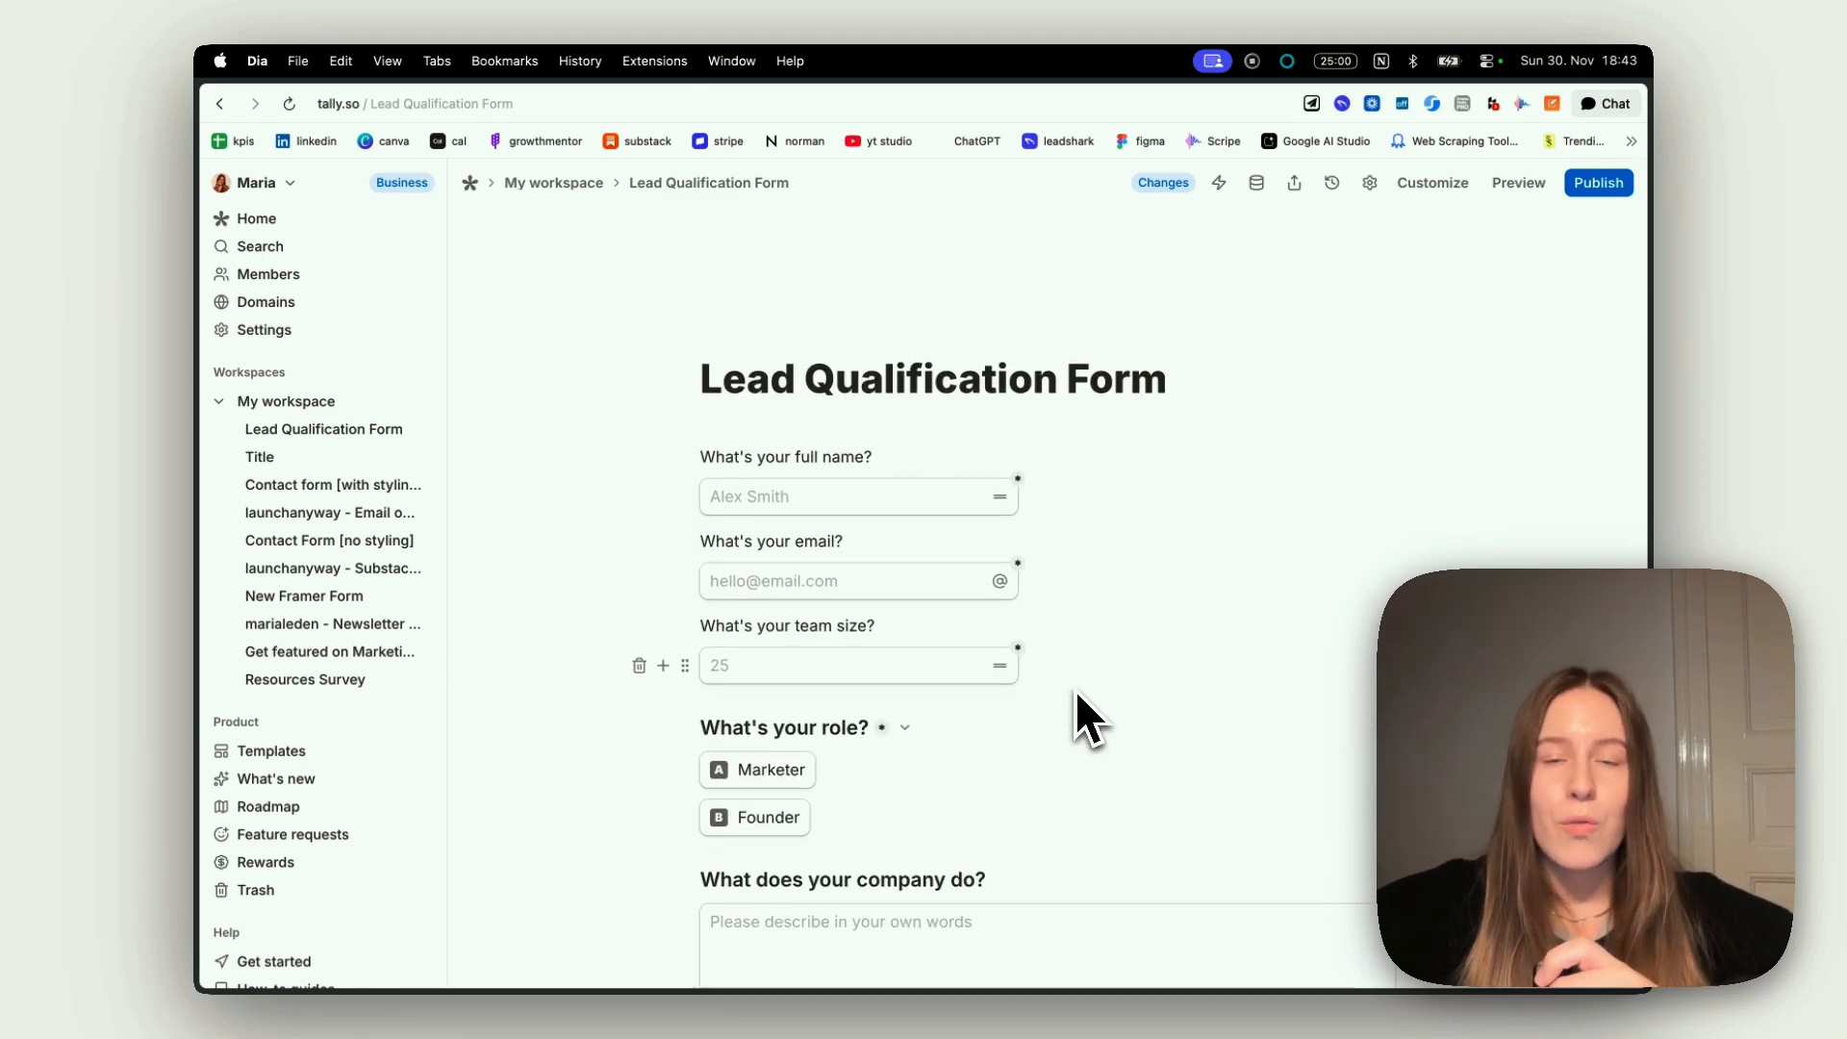
{"action": "scroll", "coordinate": [1075, 690], "scroll_direction": "down", "scroll_amount": 9}
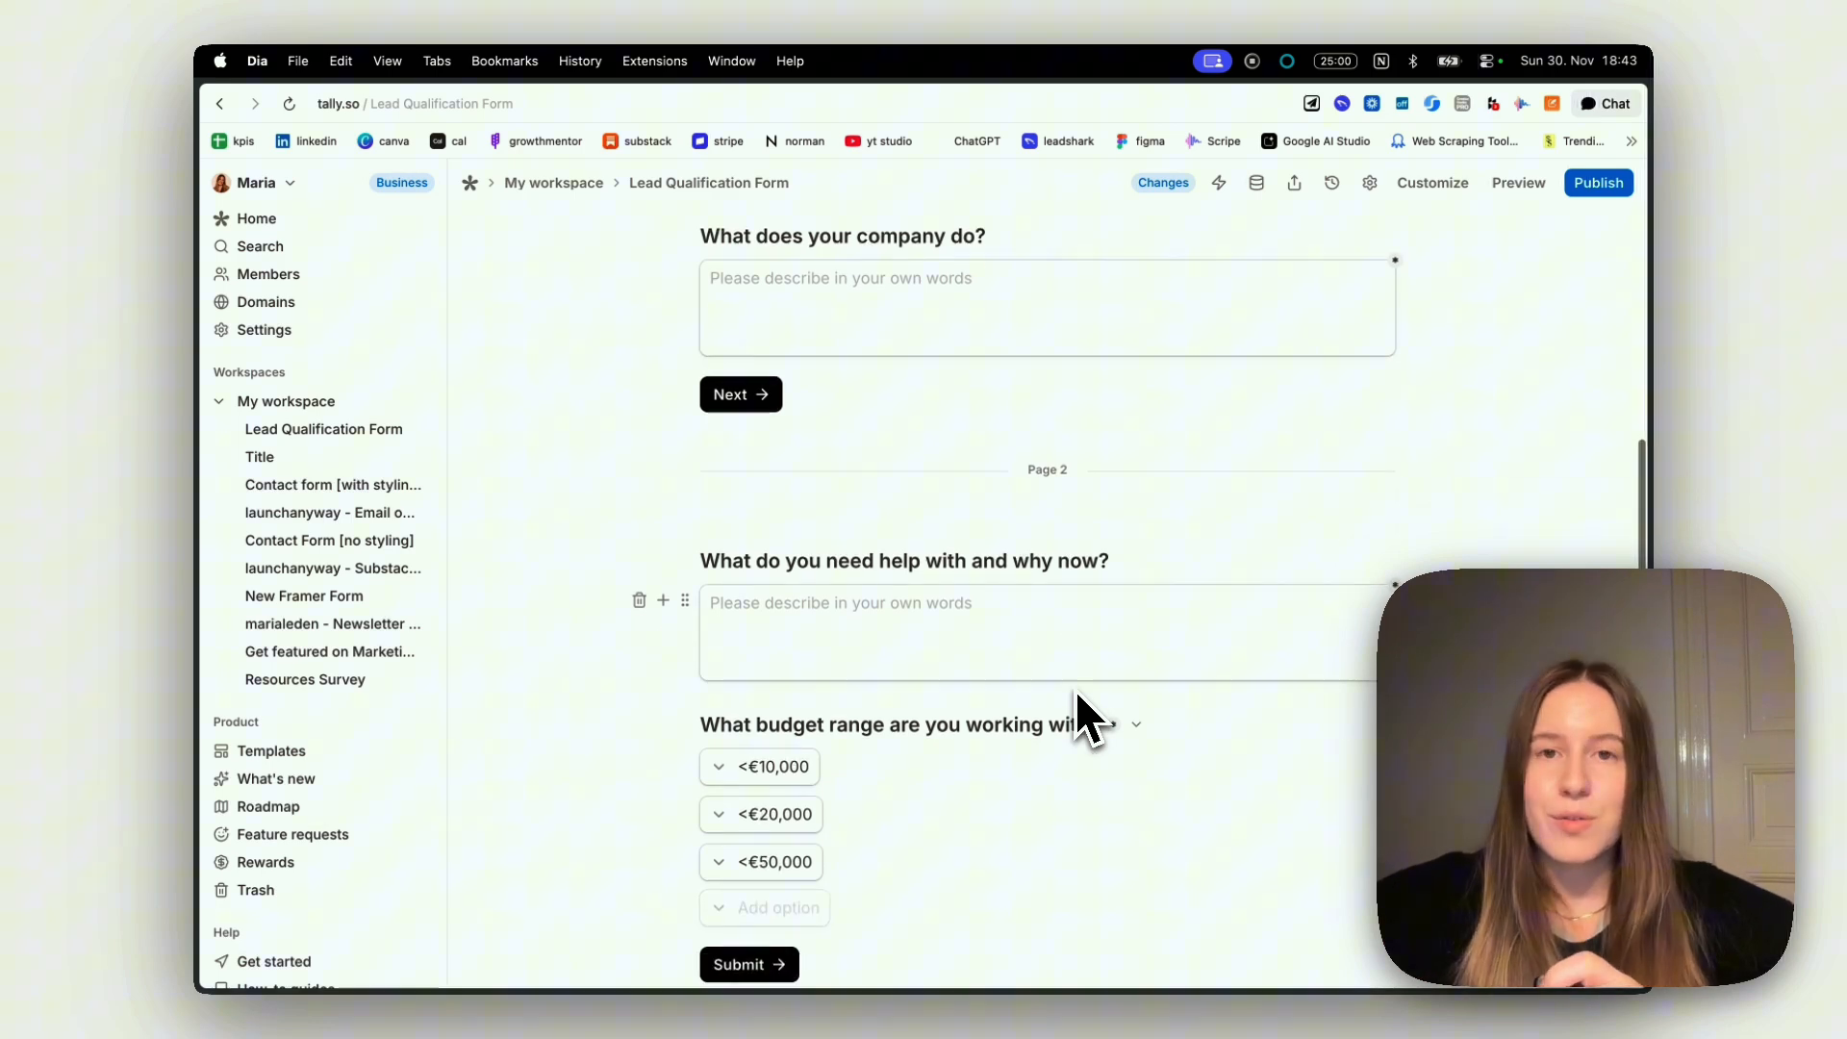
{"action": "scroll", "coordinate": [1075, 690], "scroll_direction": "up", "scroll_amount": 9}
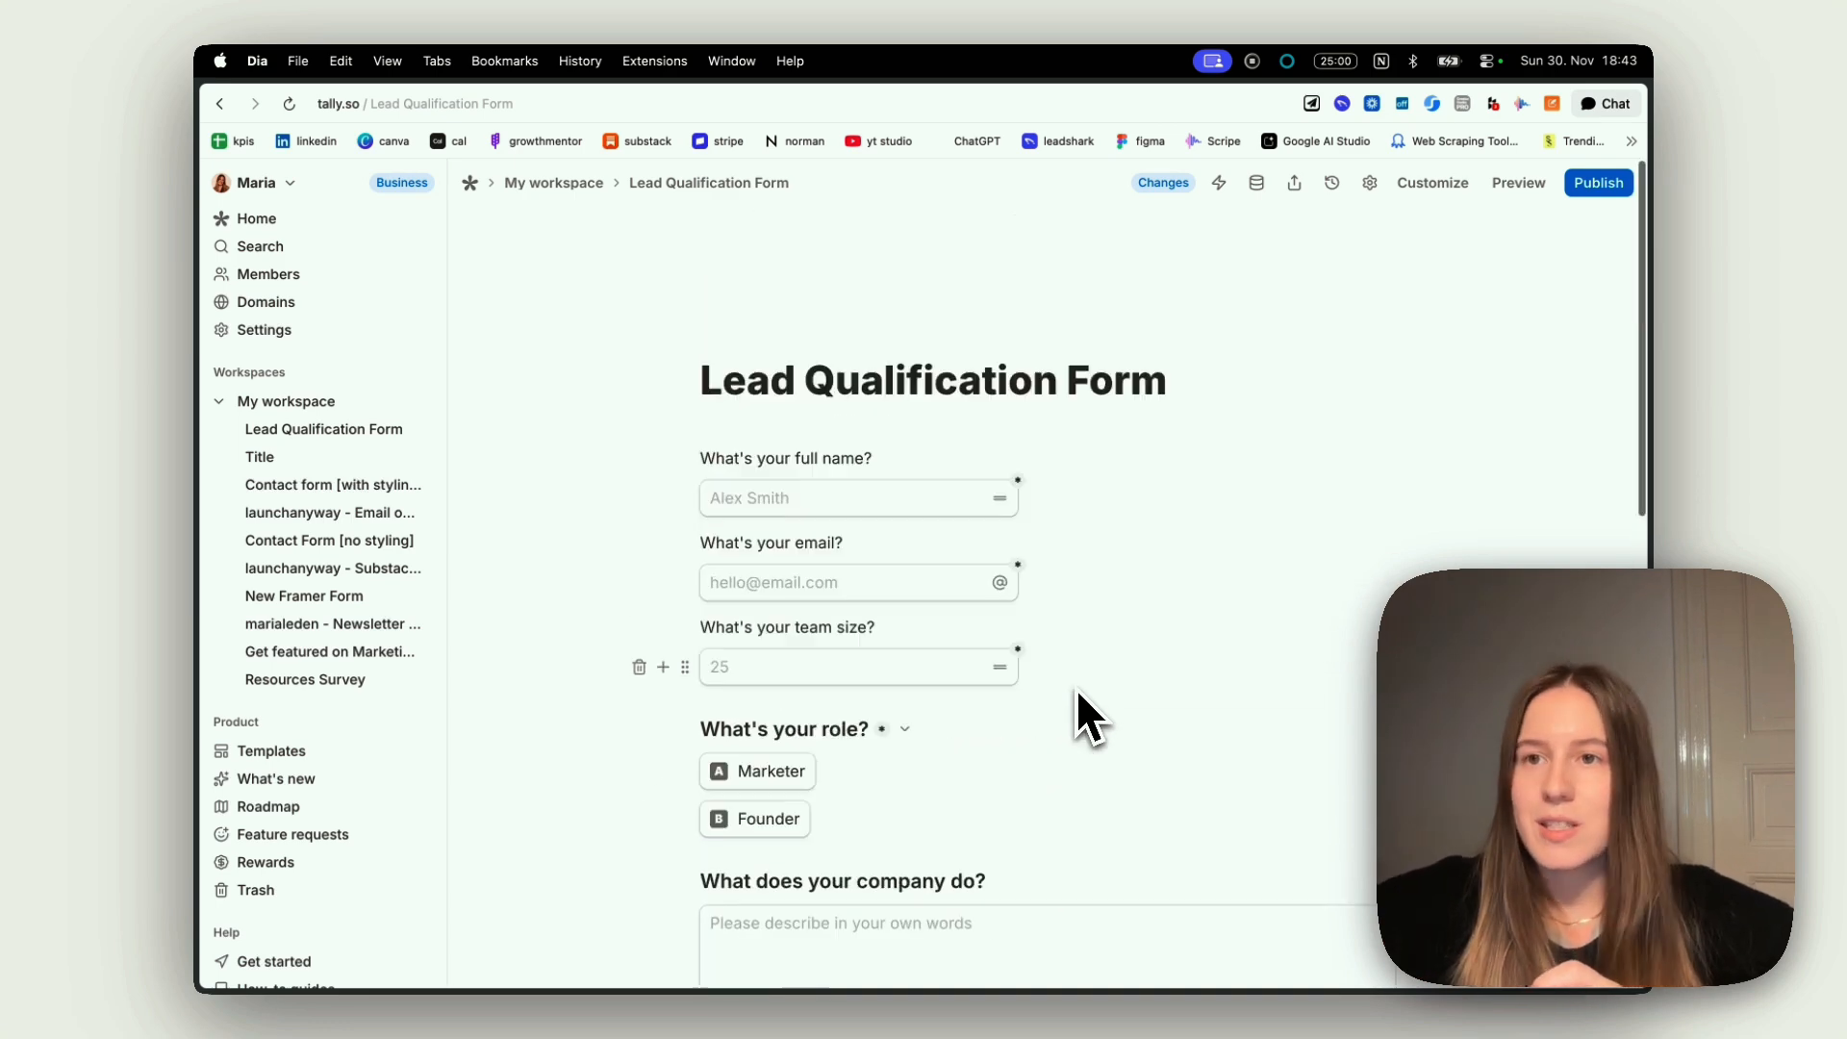
Enable the progress bar in the Lead Qualification Form's settings and save the changes
{"action": "left_click", "coordinate": [1370, 185]}
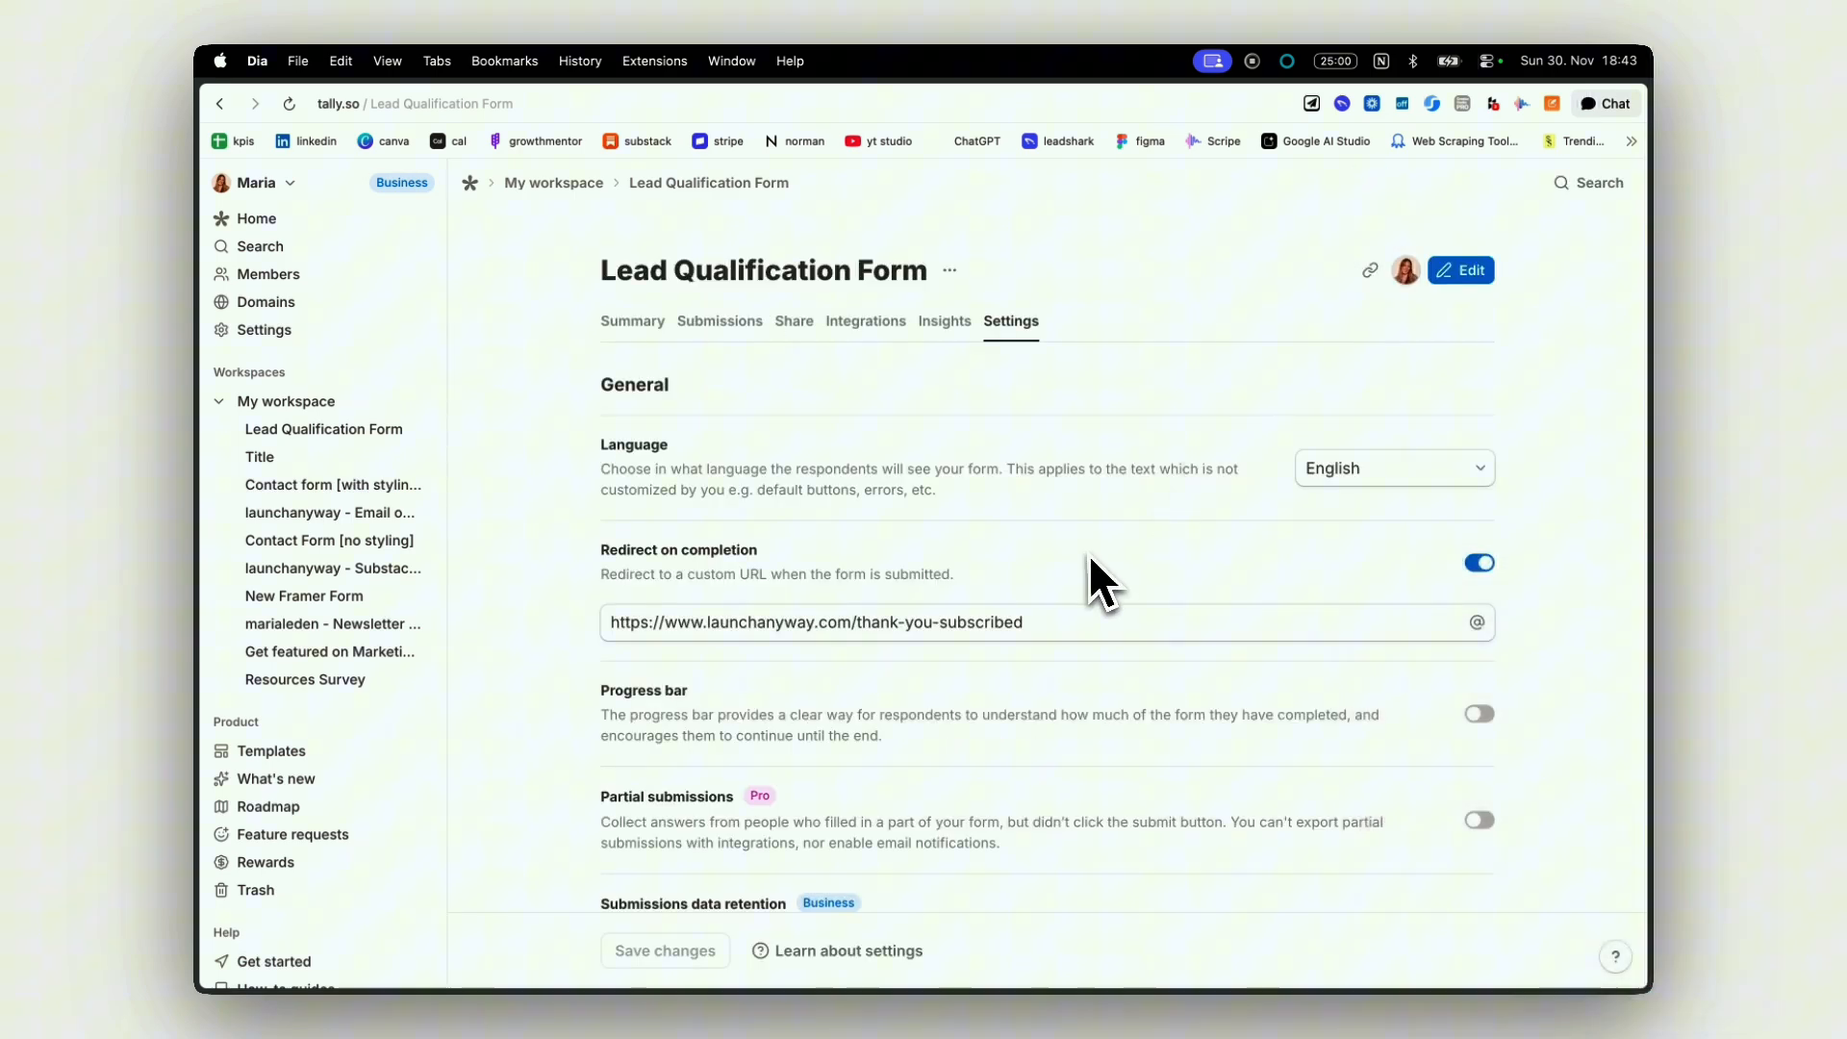
{"action": "scroll", "coordinate": [1089, 567], "scroll_direction": "down", "scroll_amount": 1}
{"action": "left_click", "coordinate": [1479, 676]}
{"action": "scroll", "coordinate": [1193, 734], "scroll_direction": "down", "scroll_amount": 3}
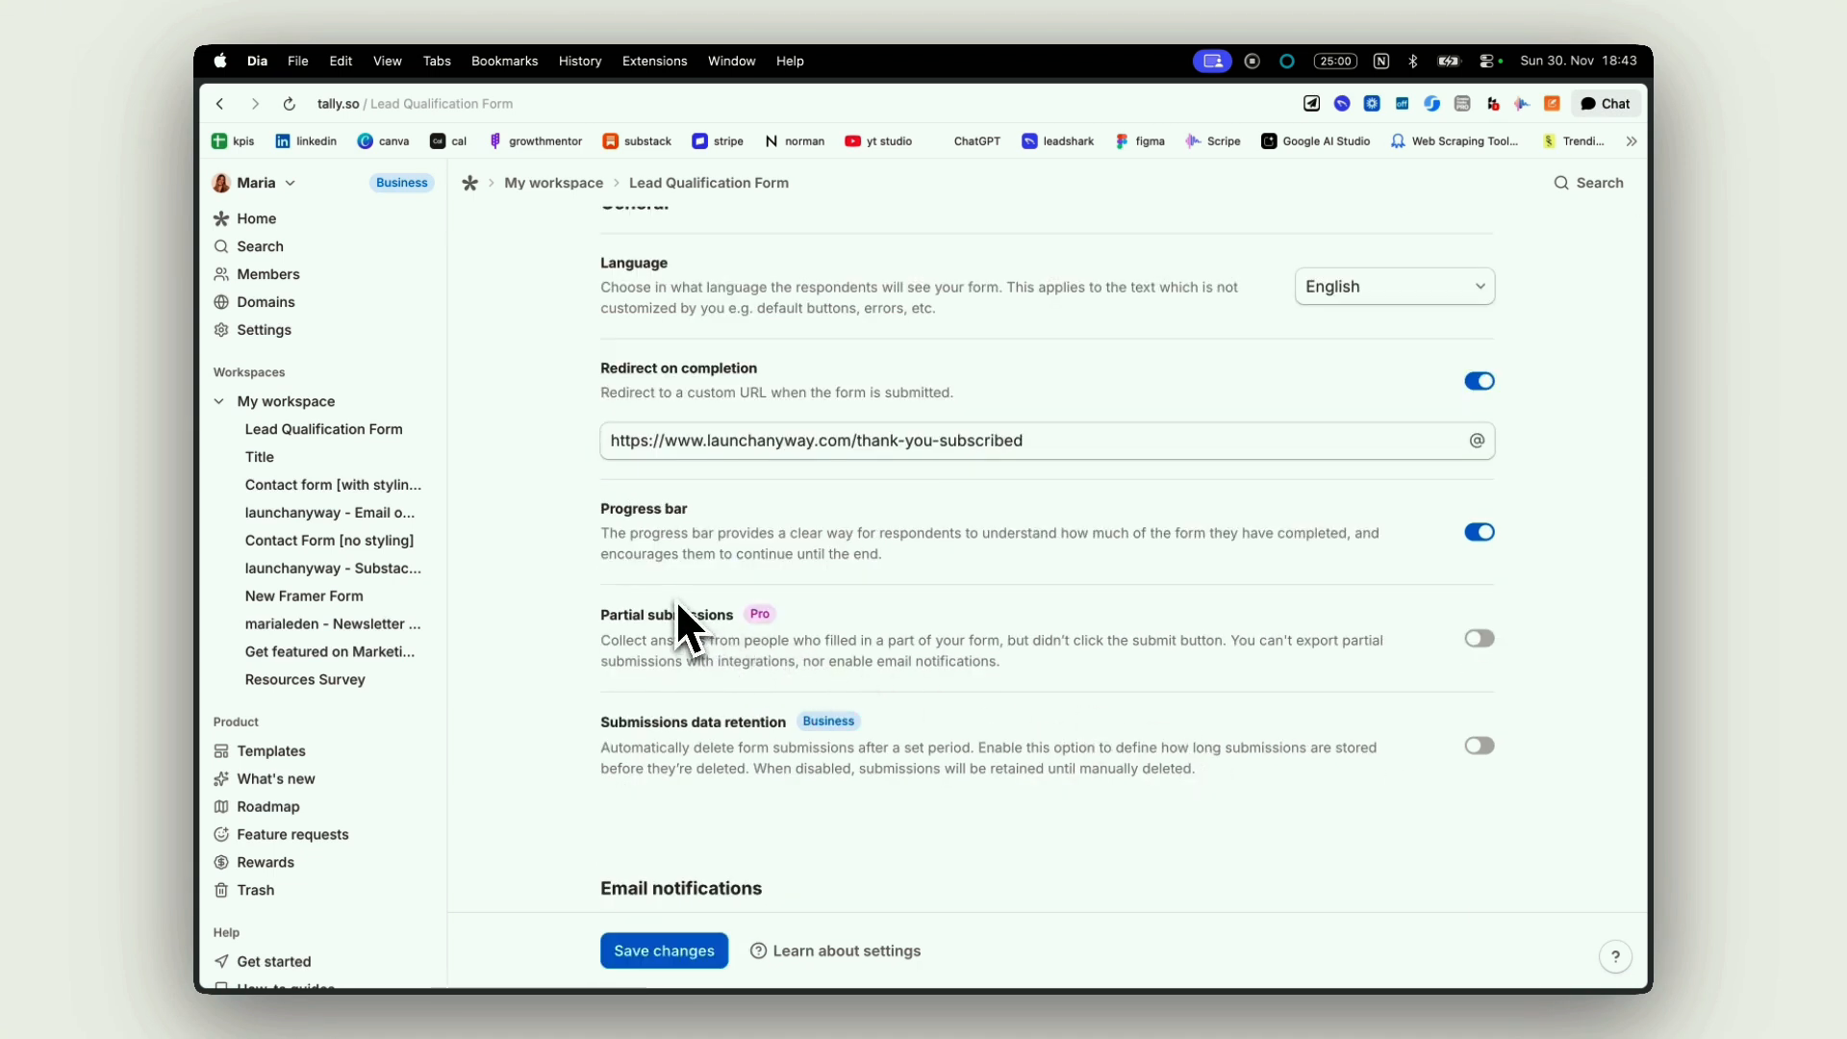
{"action": "scroll", "coordinate": [812, 579], "scroll_direction": "up", "scroll_amount": 3}
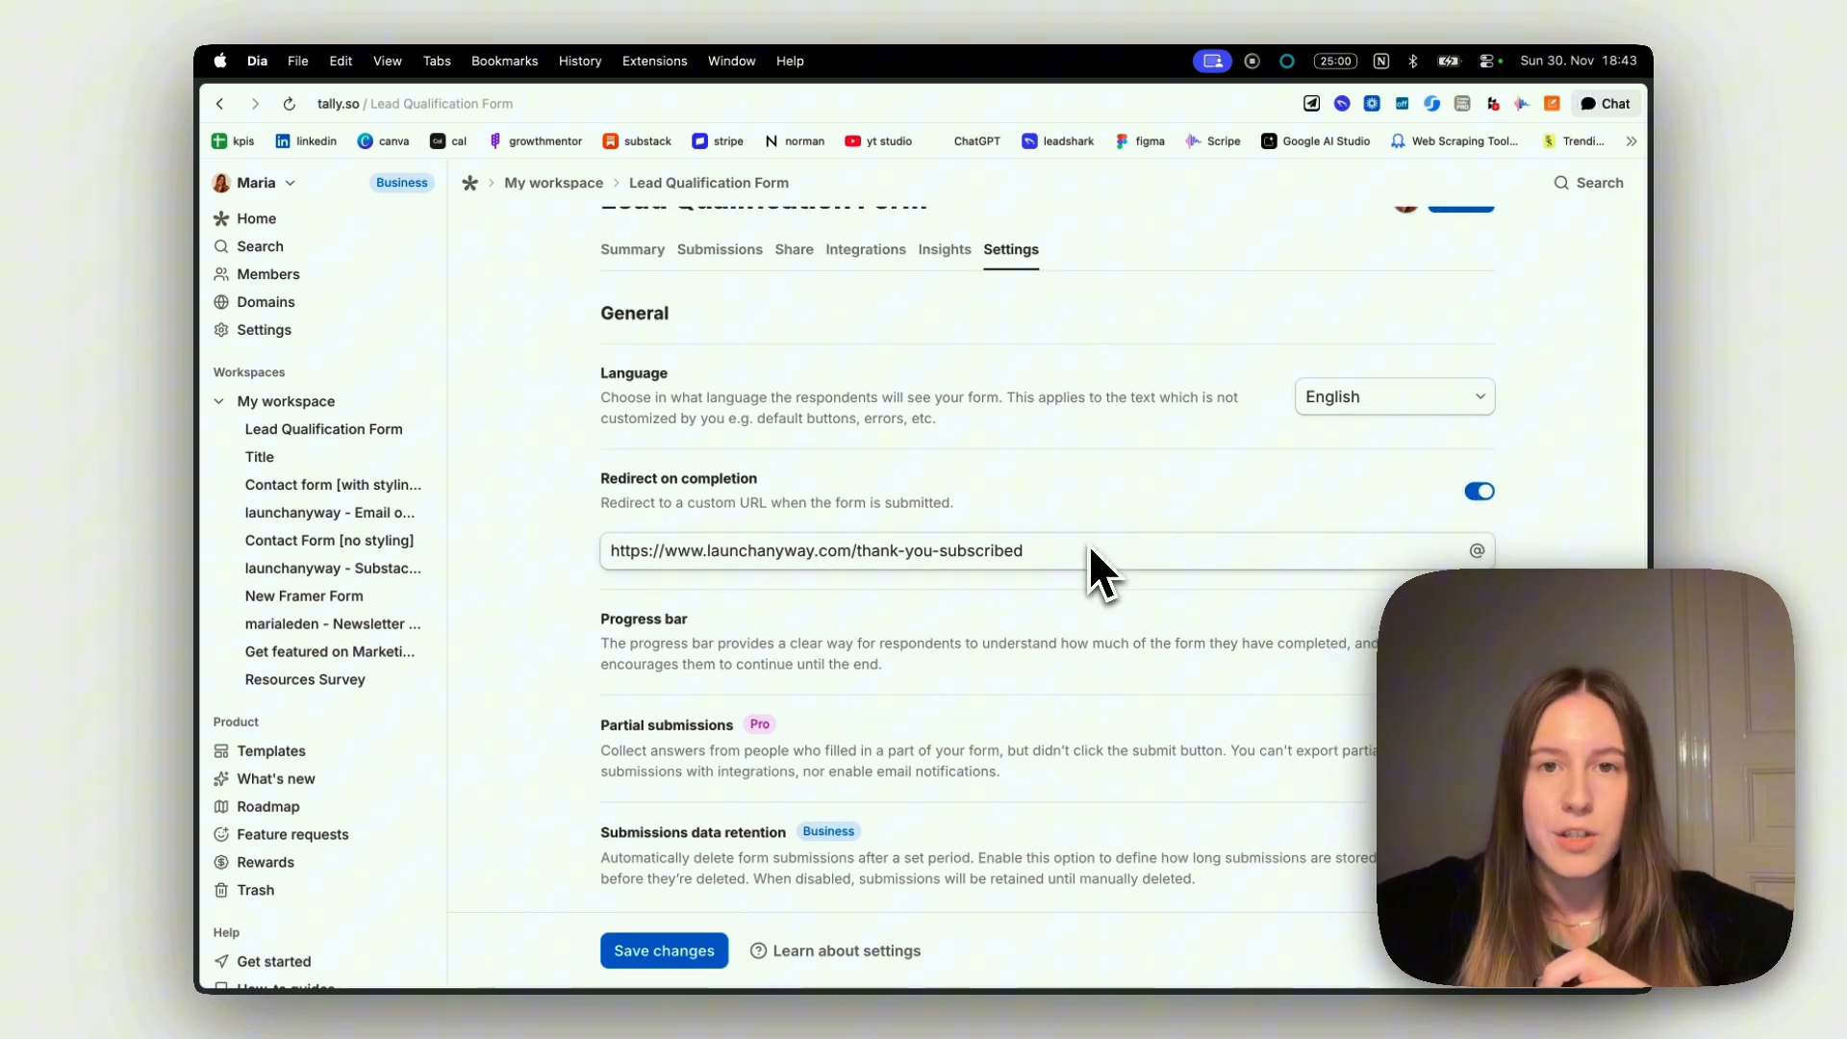
{"action": "left_click", "coordinate": [676, 942]}
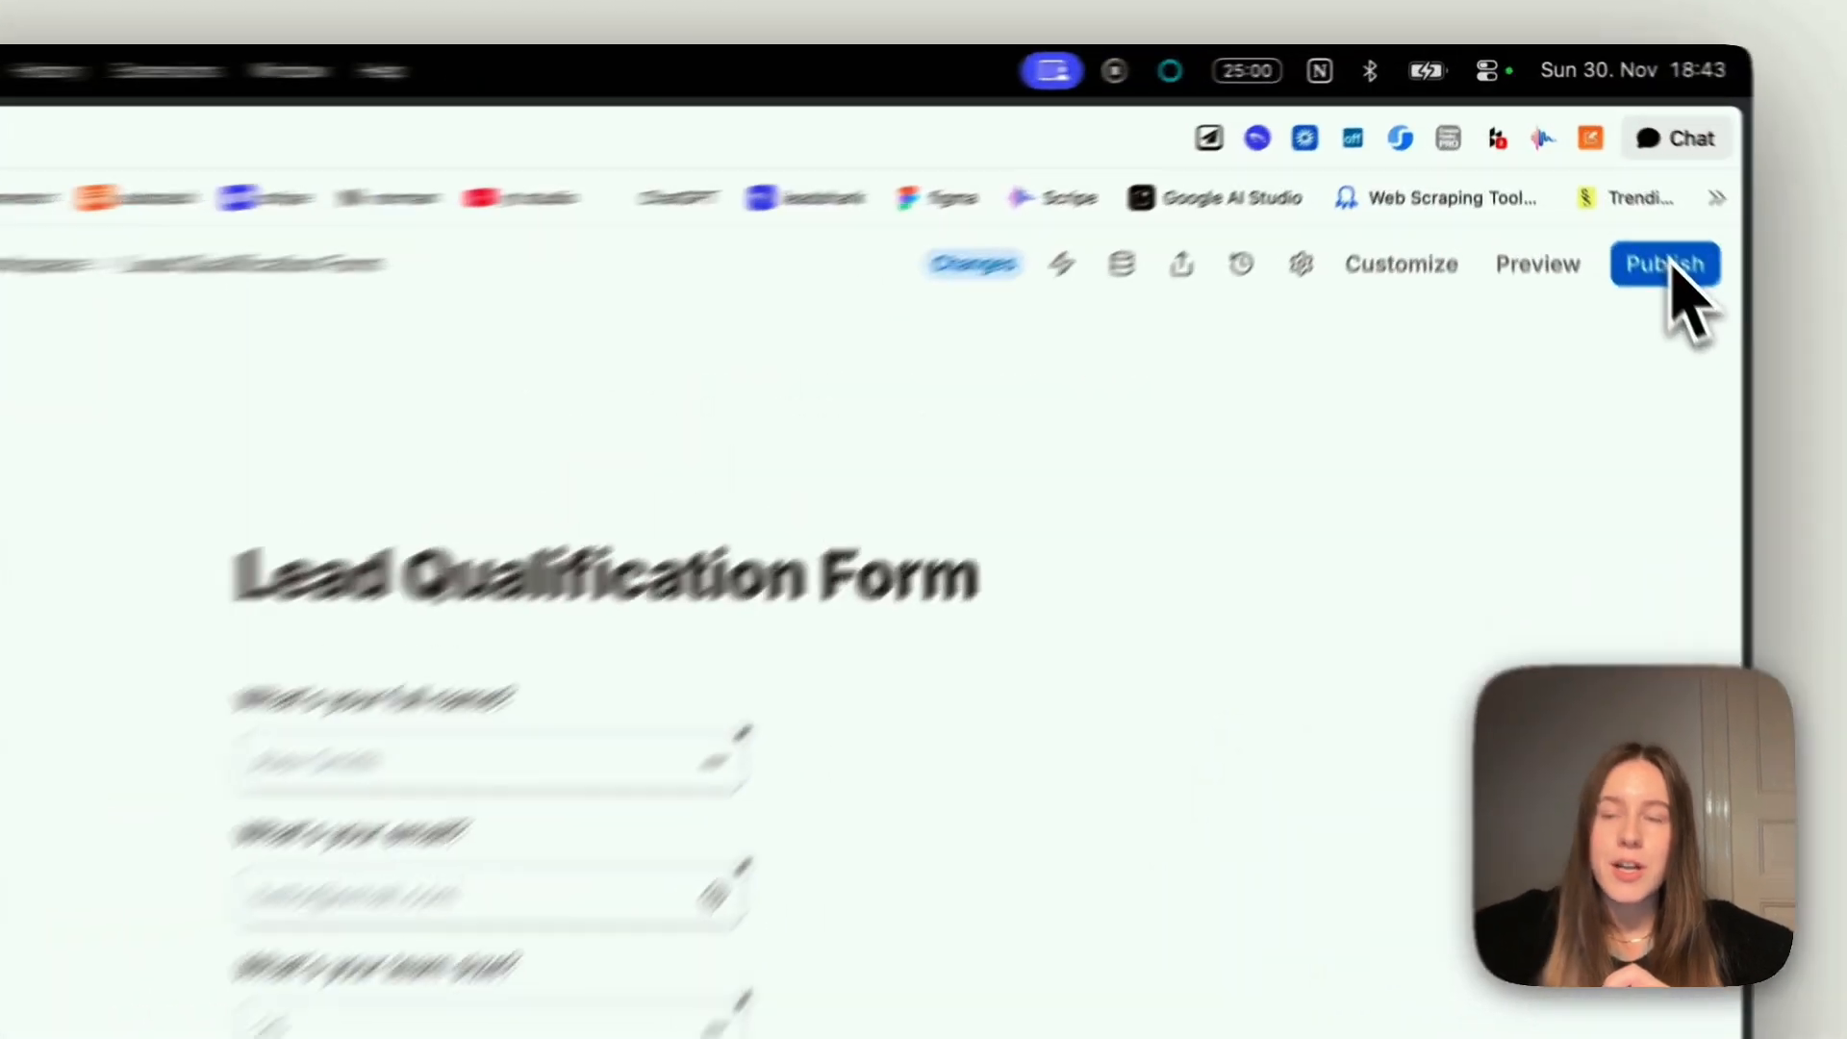
Publish the Lead Qualification Form and copy its share link
{"action": "left_click", "coordinate": [1656, 252]}
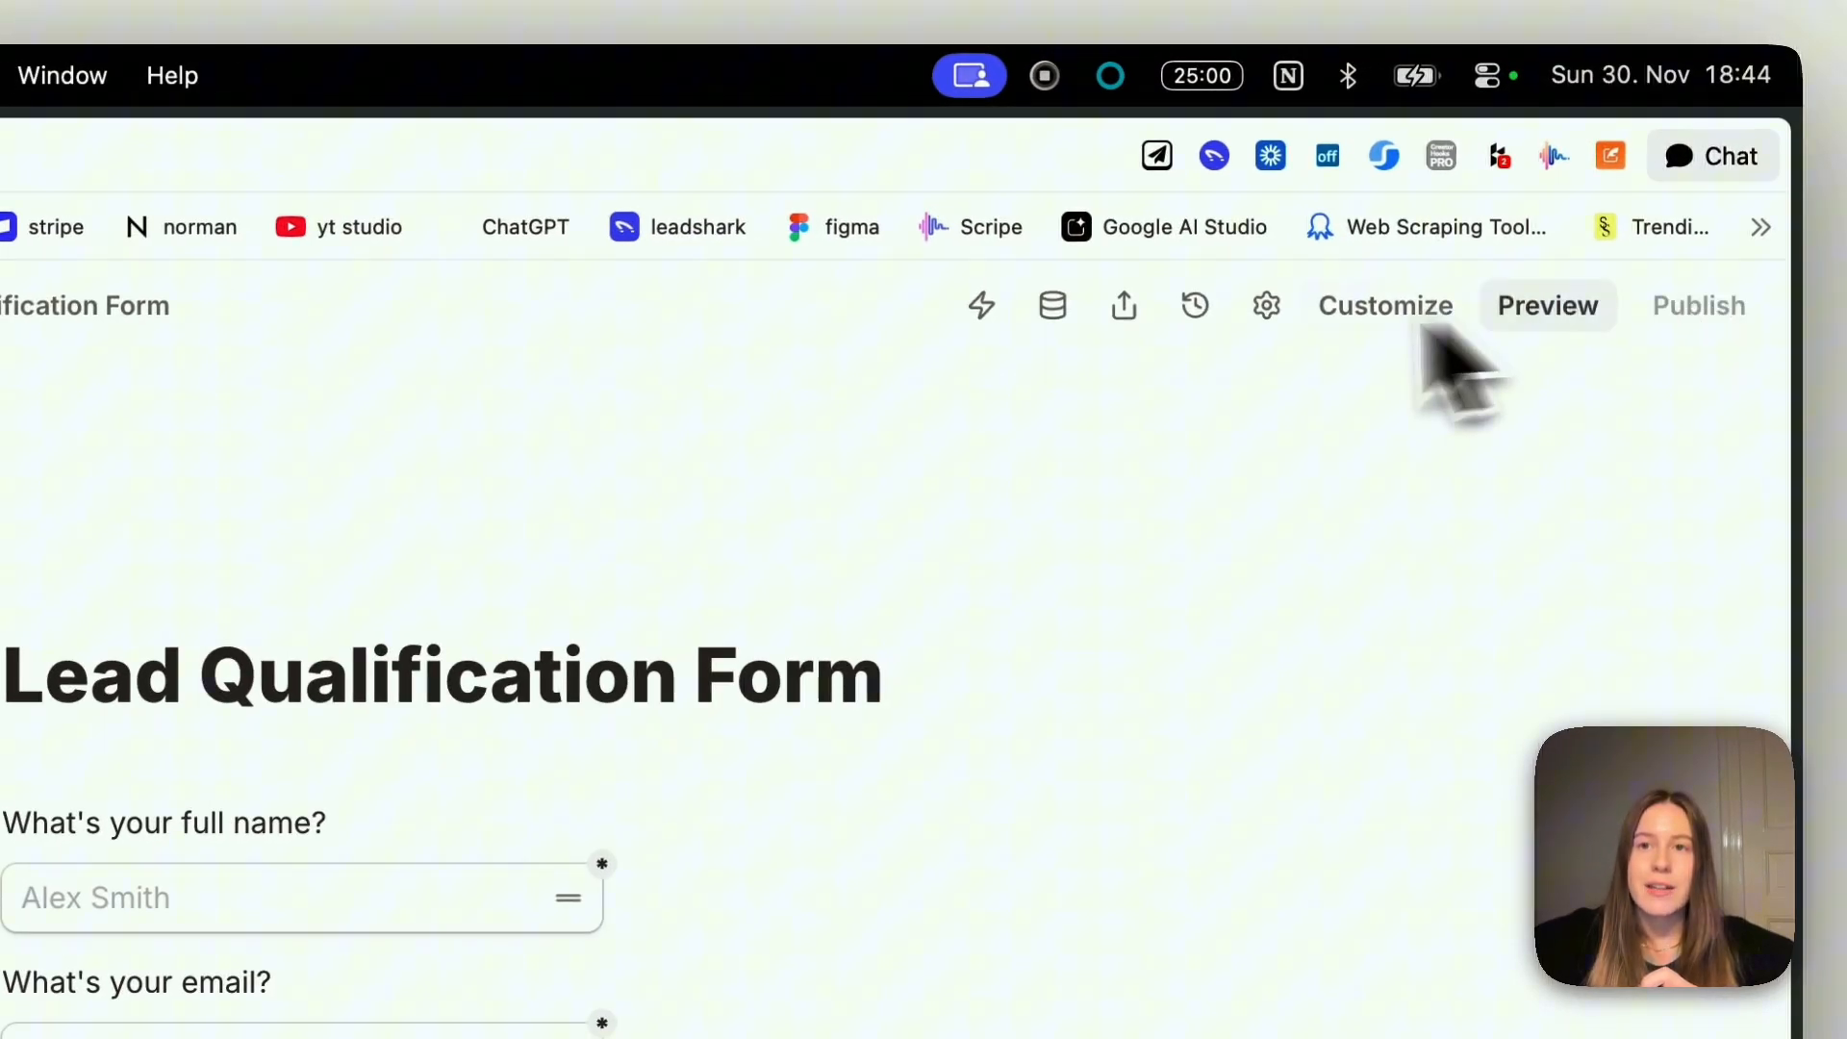
{"action": "left_click", "coordinate": [1131, 317]}
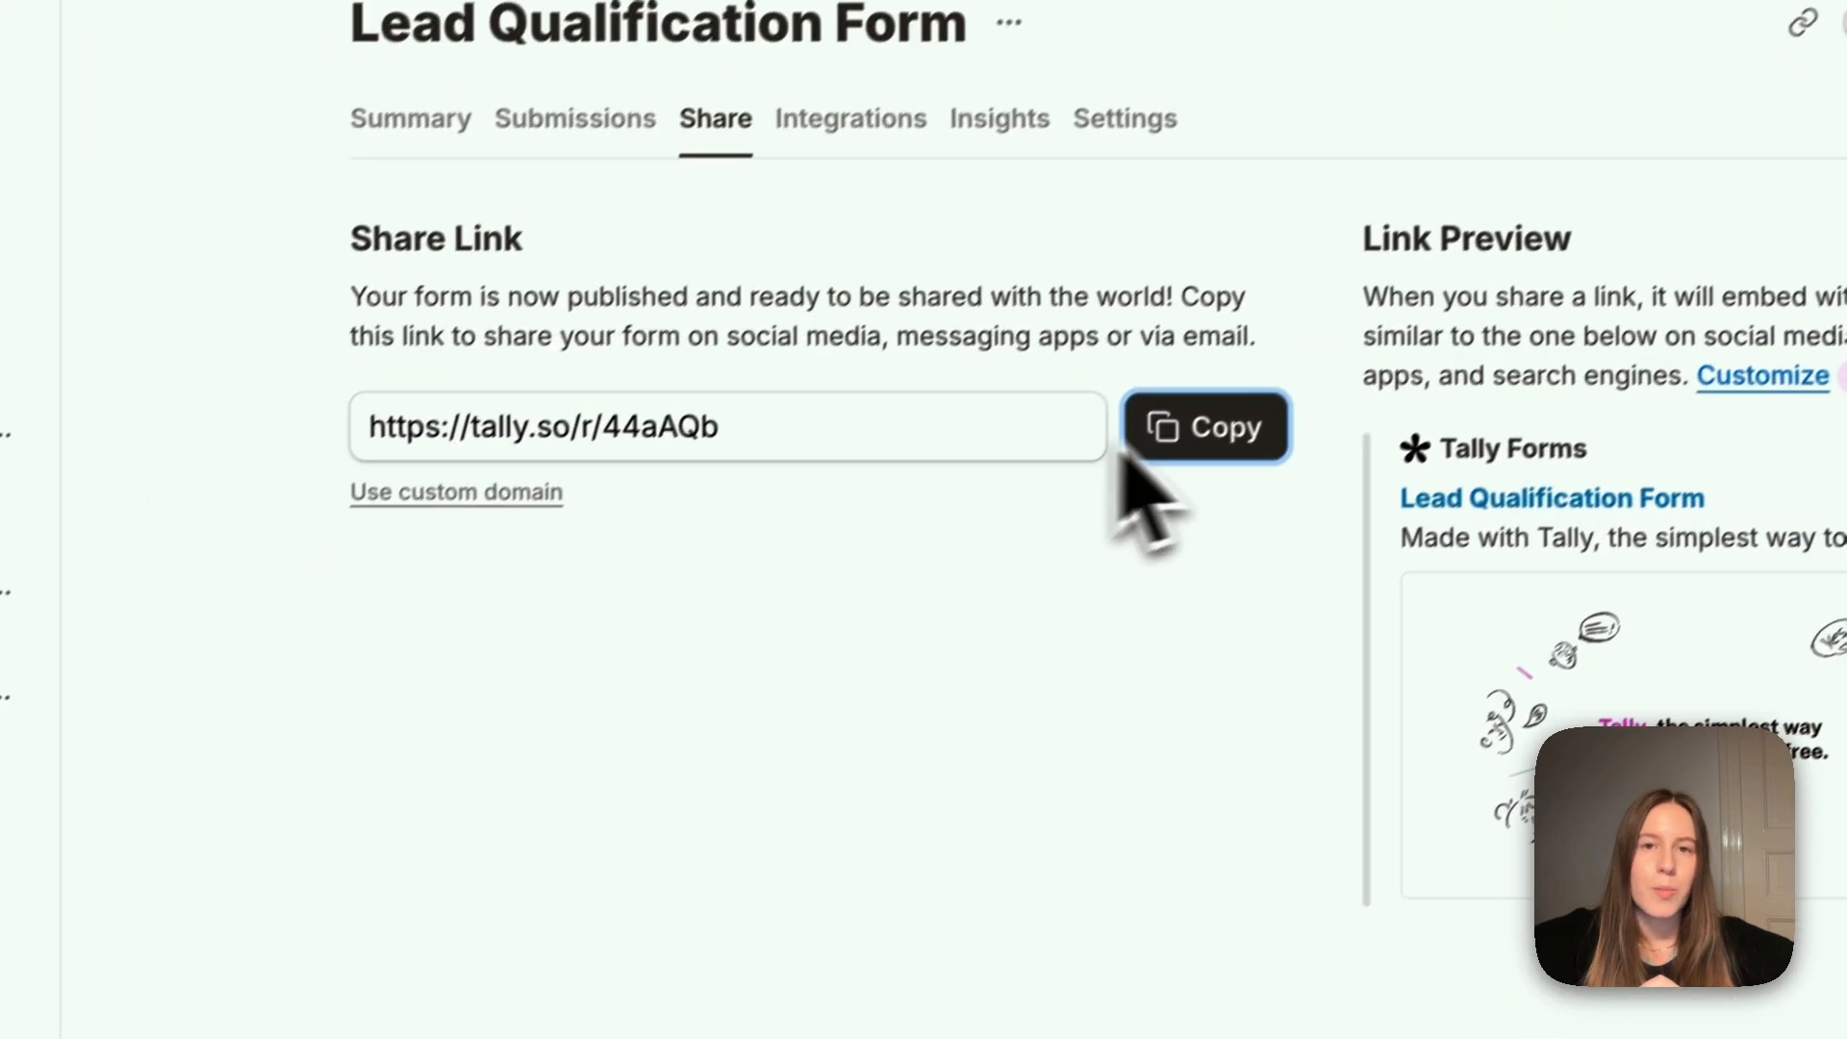
{"action": "left_click", "coordinate": [670, 874]}
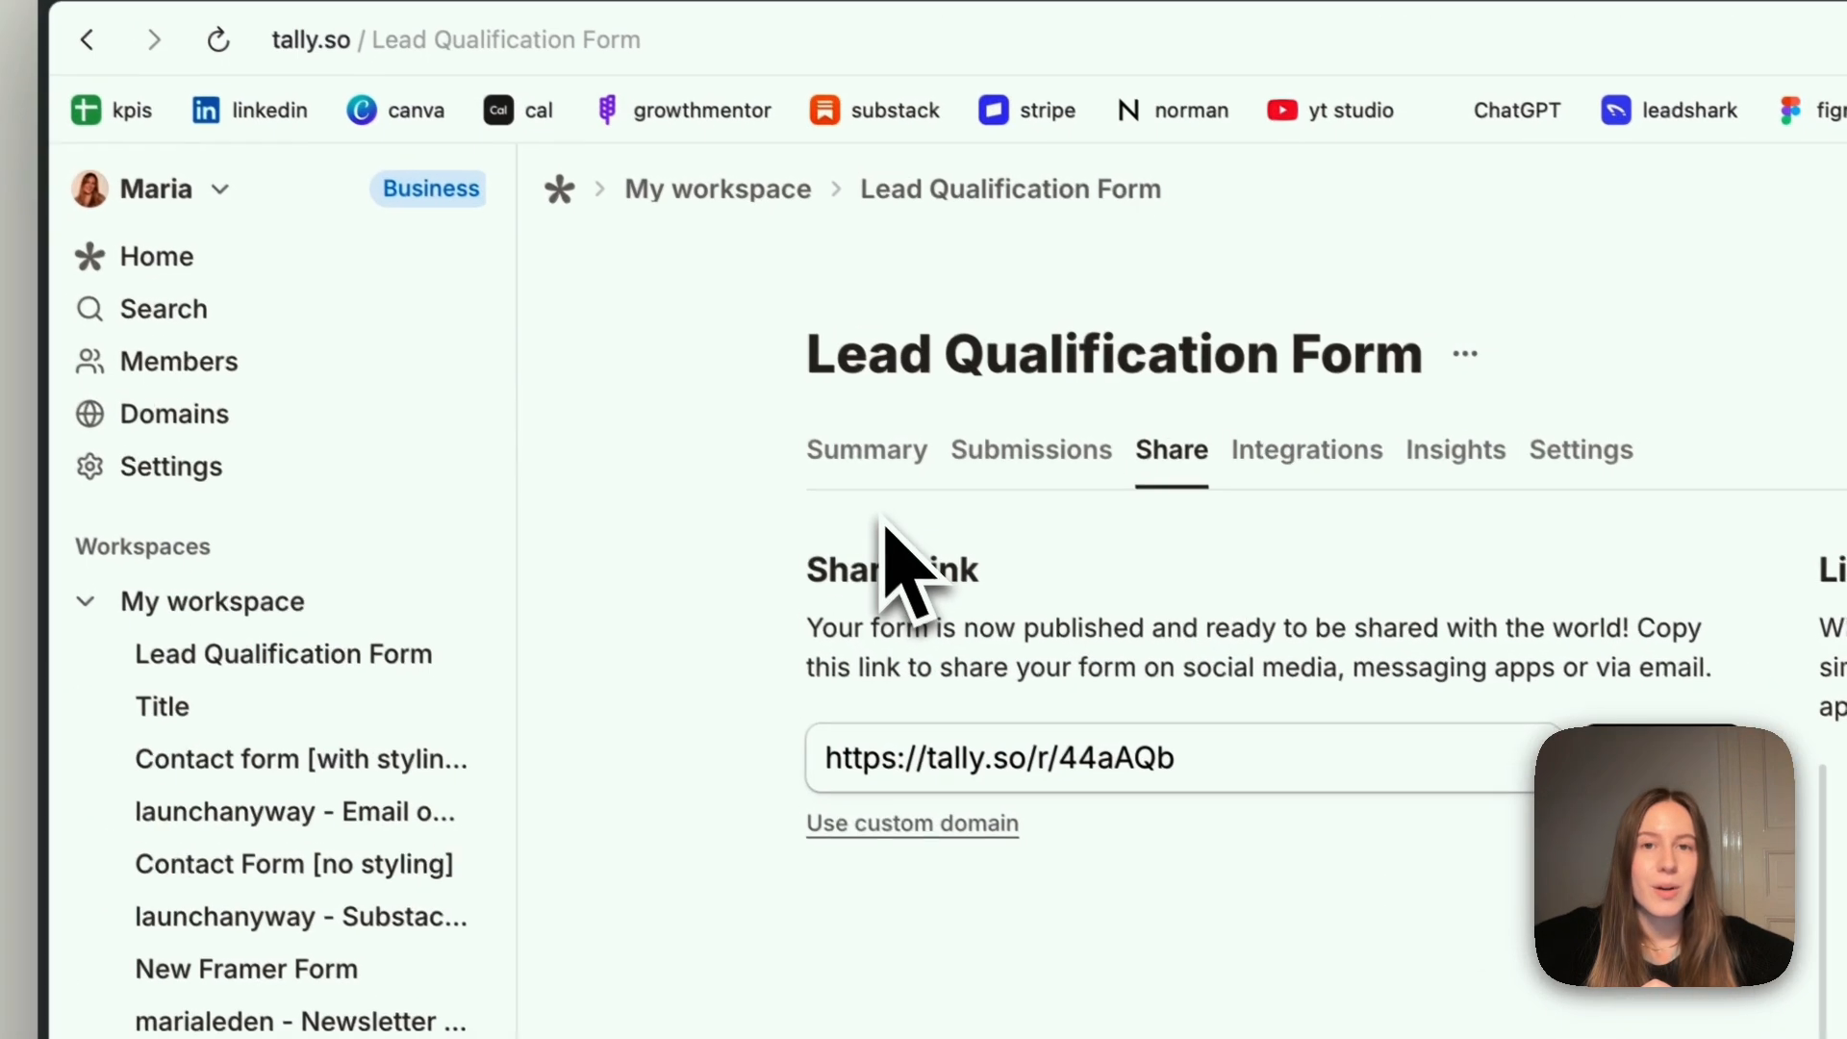
Switch to Framer and embed the form in the /contact-inquiry page's canvas through the Tally plugin, using the copied form link
{"action": "mouse_move", "coordinate": [144, 516]}
{"action": "left_click", "coordinate": [235, 424]}
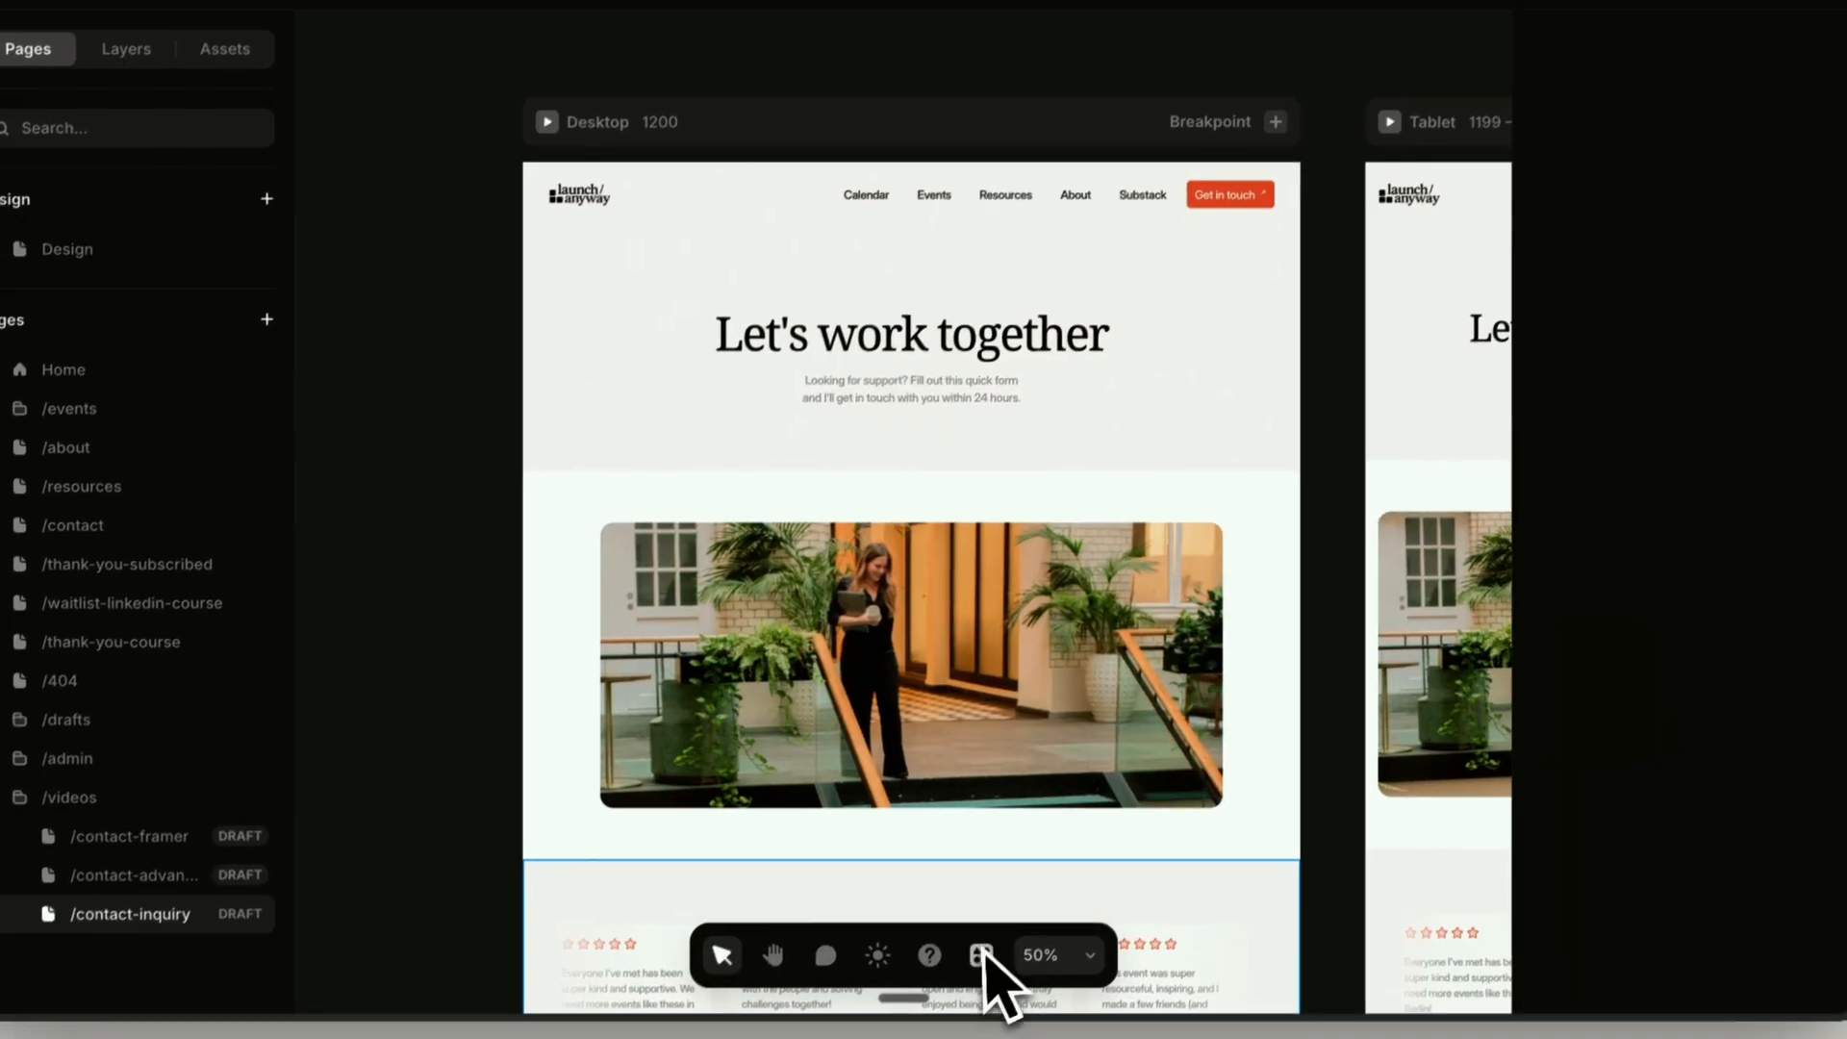
{"action": "left_click", "coordinate": [988, 943]}
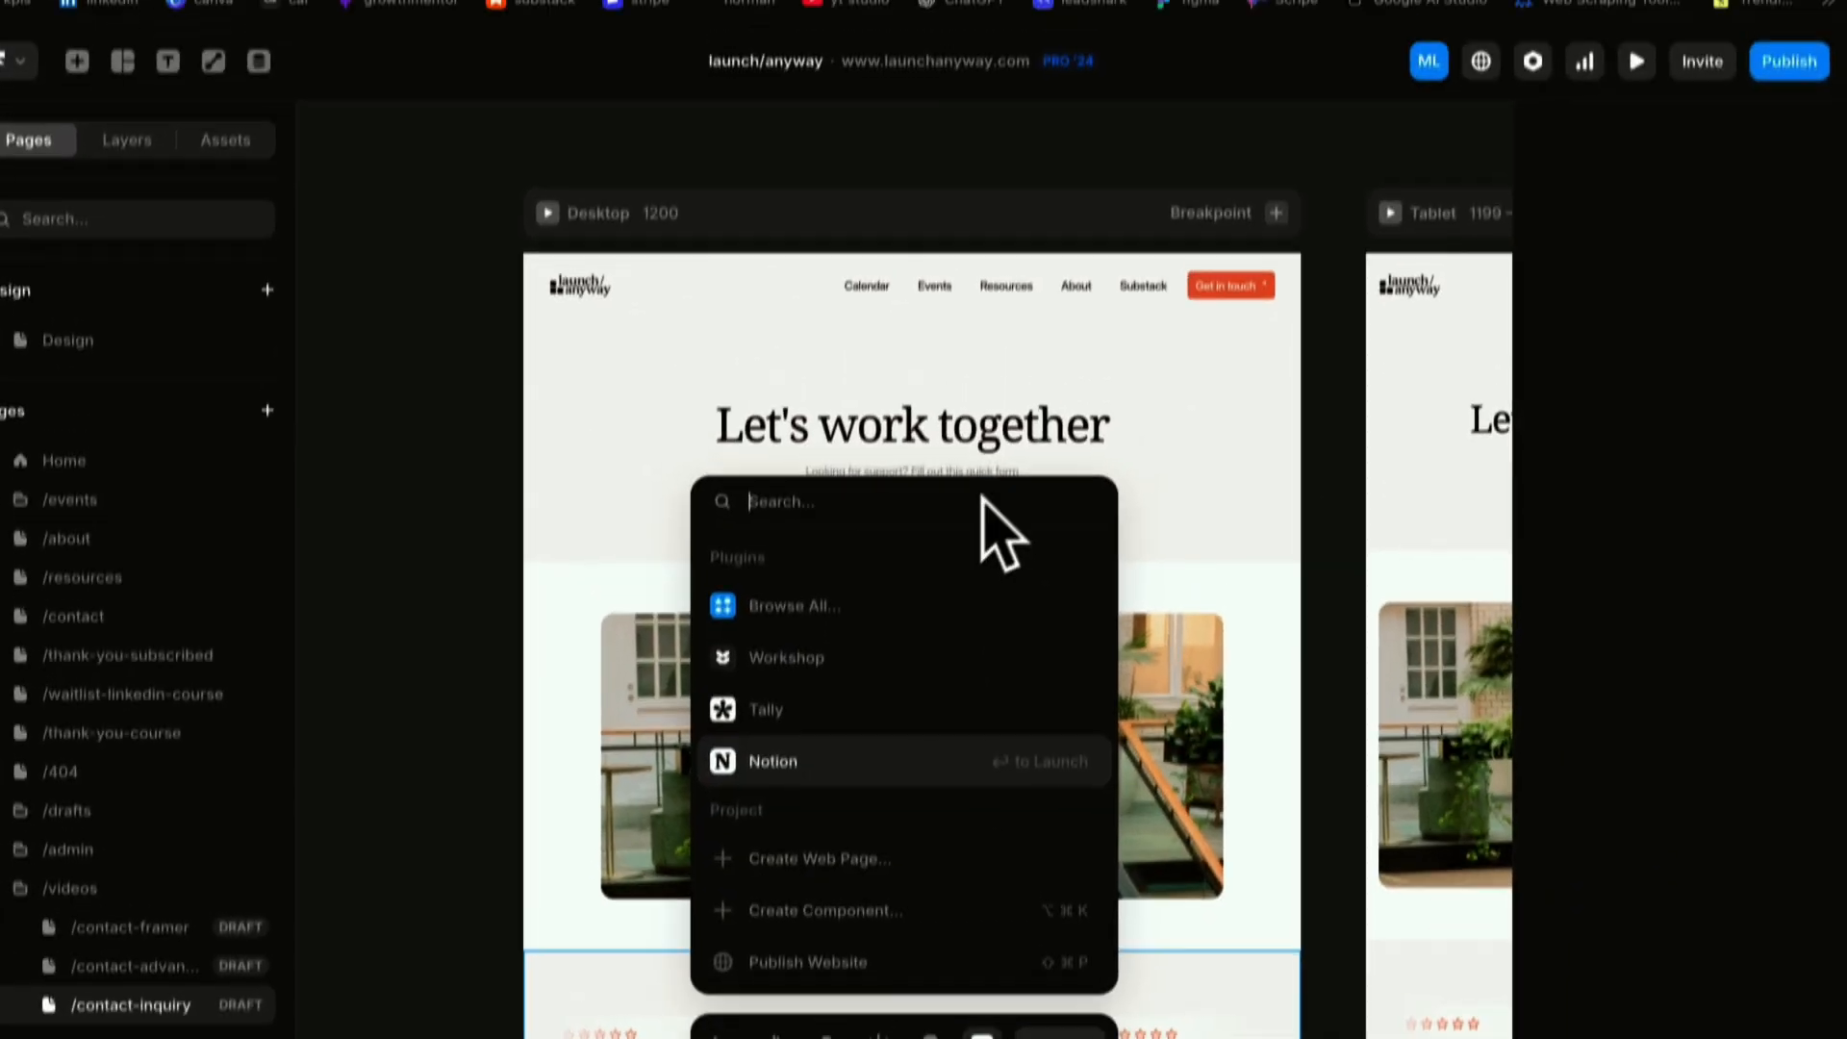
{"action": "type", "text": "Tally"}
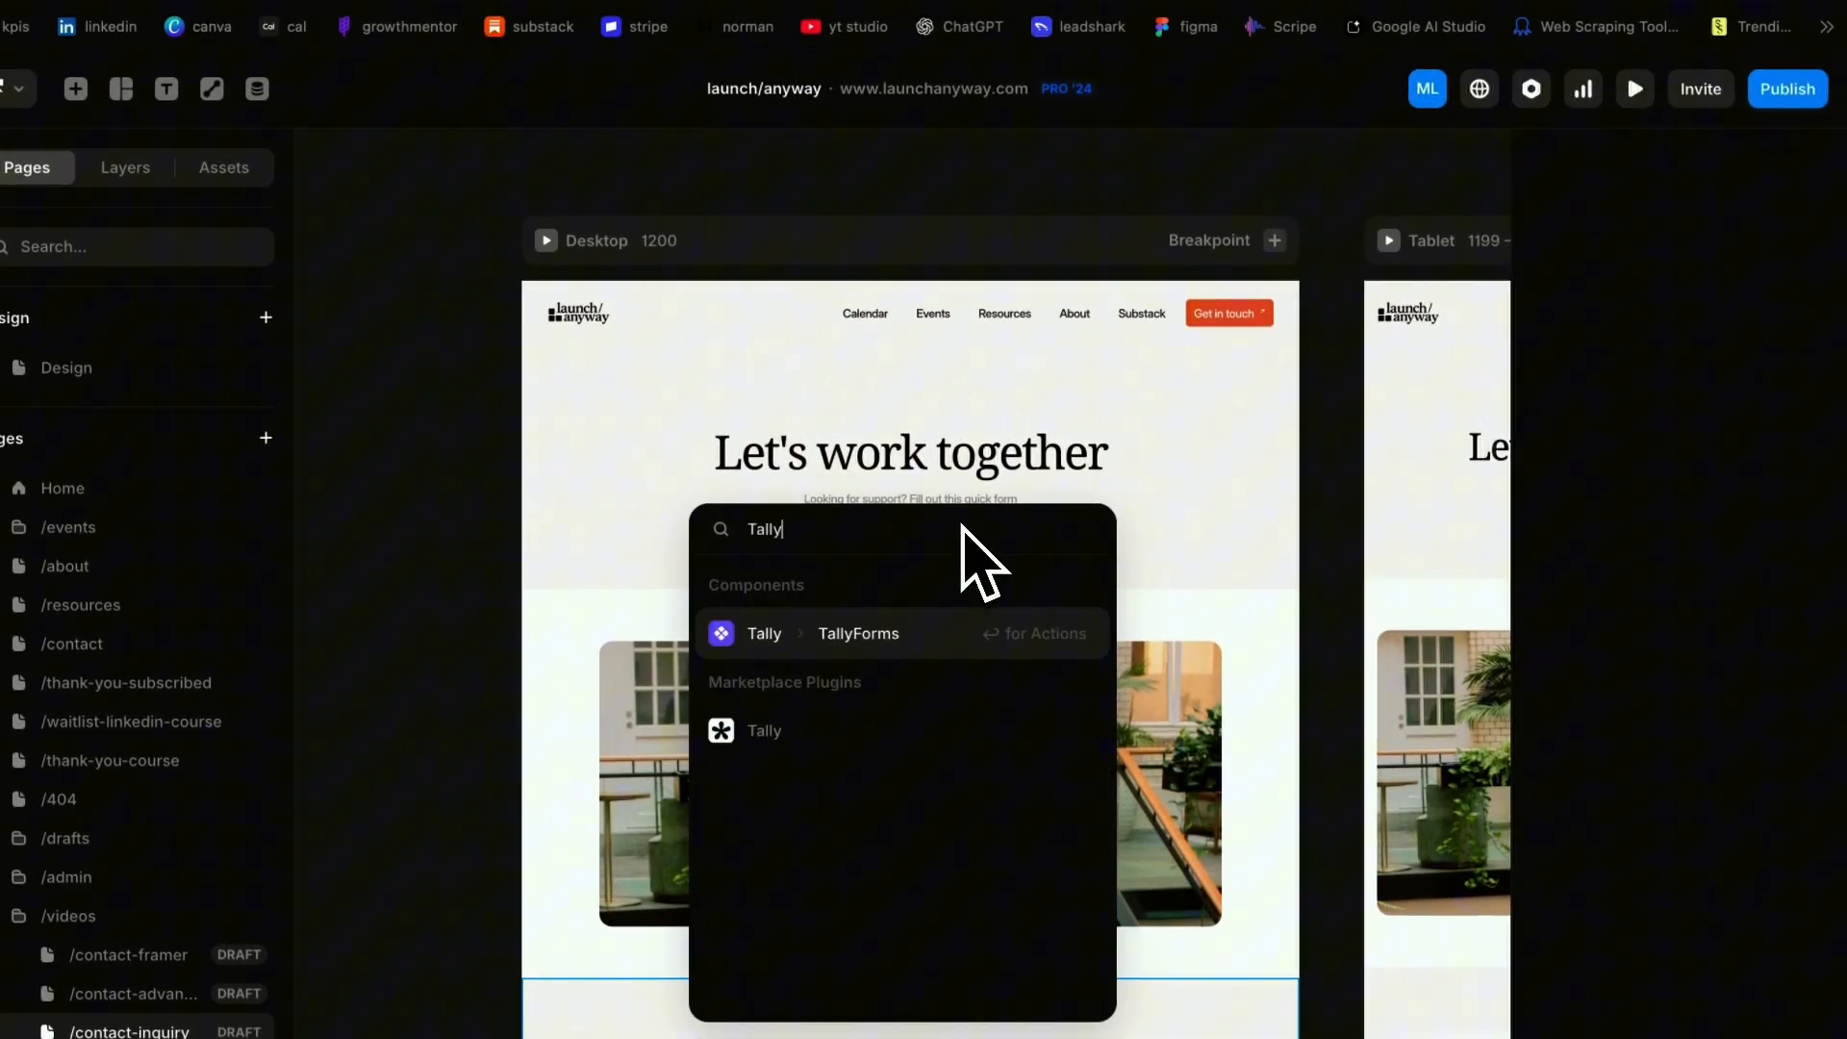
{"action": "left_click", "coordinate": [818, 737]}
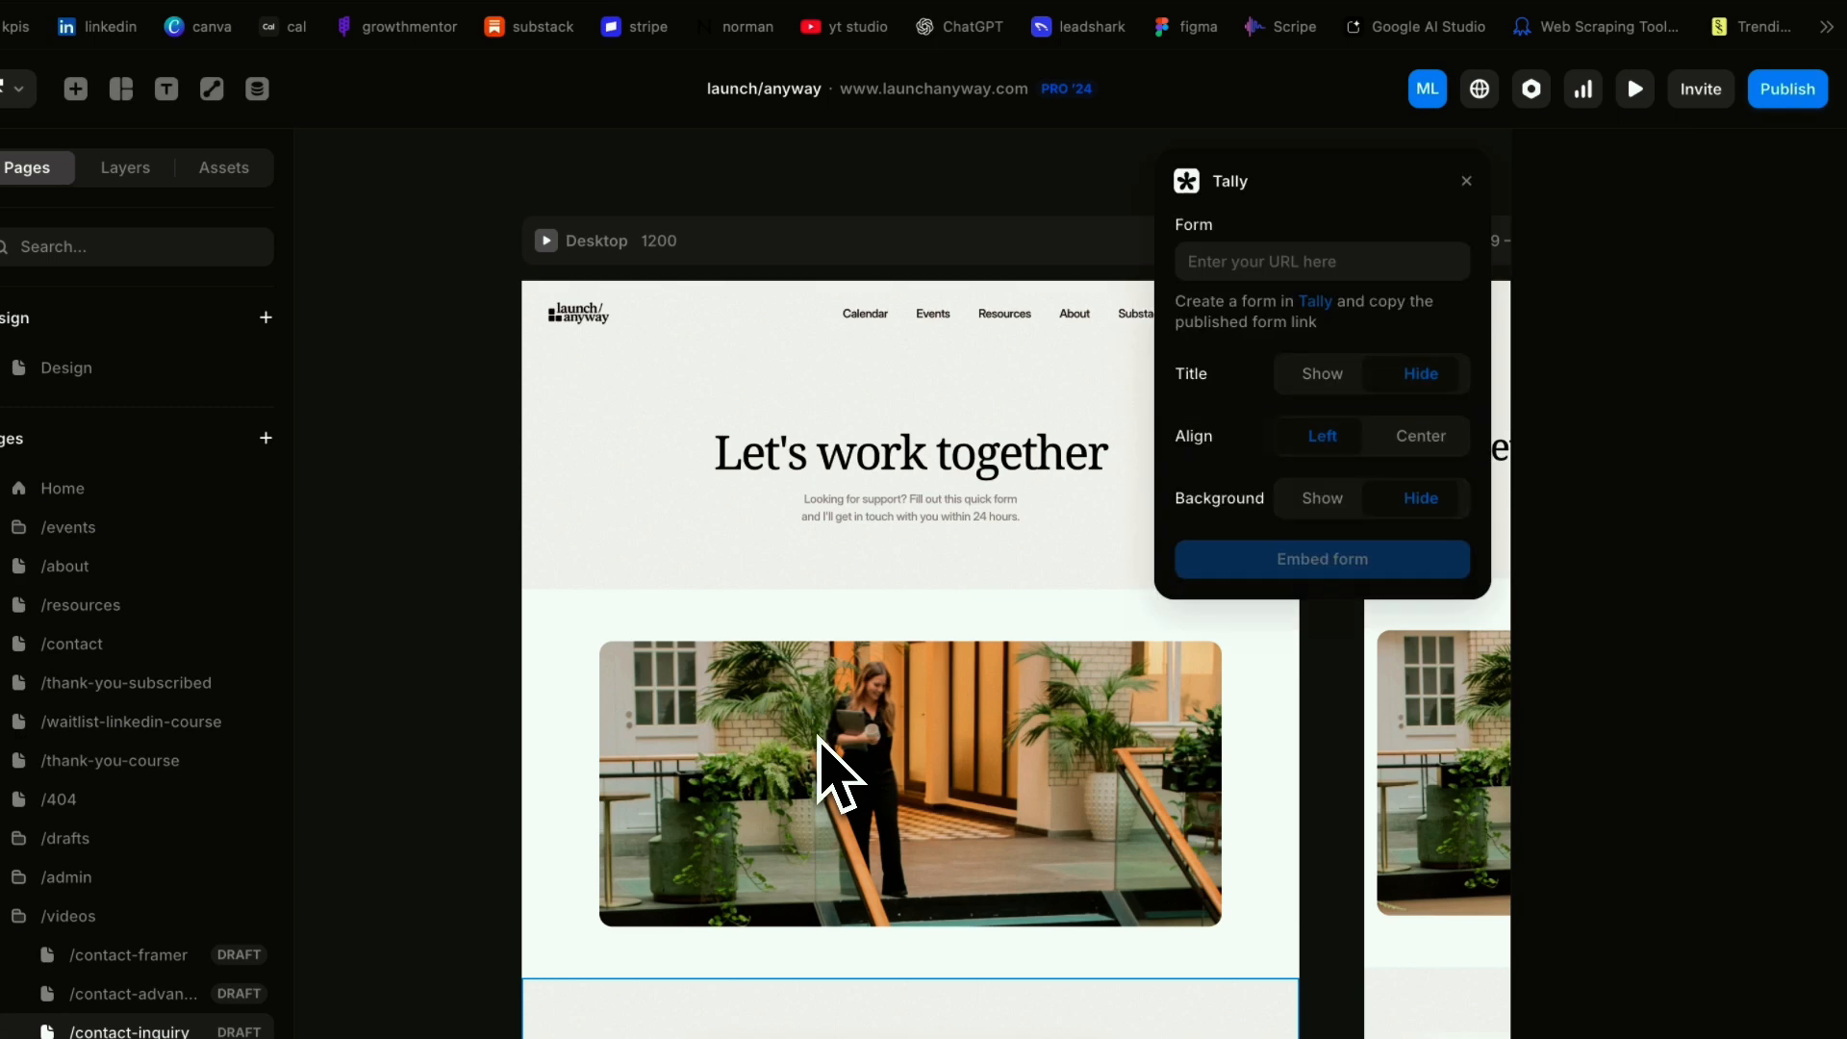
{"action": "left_click", "coordinate": [1336, 265]}
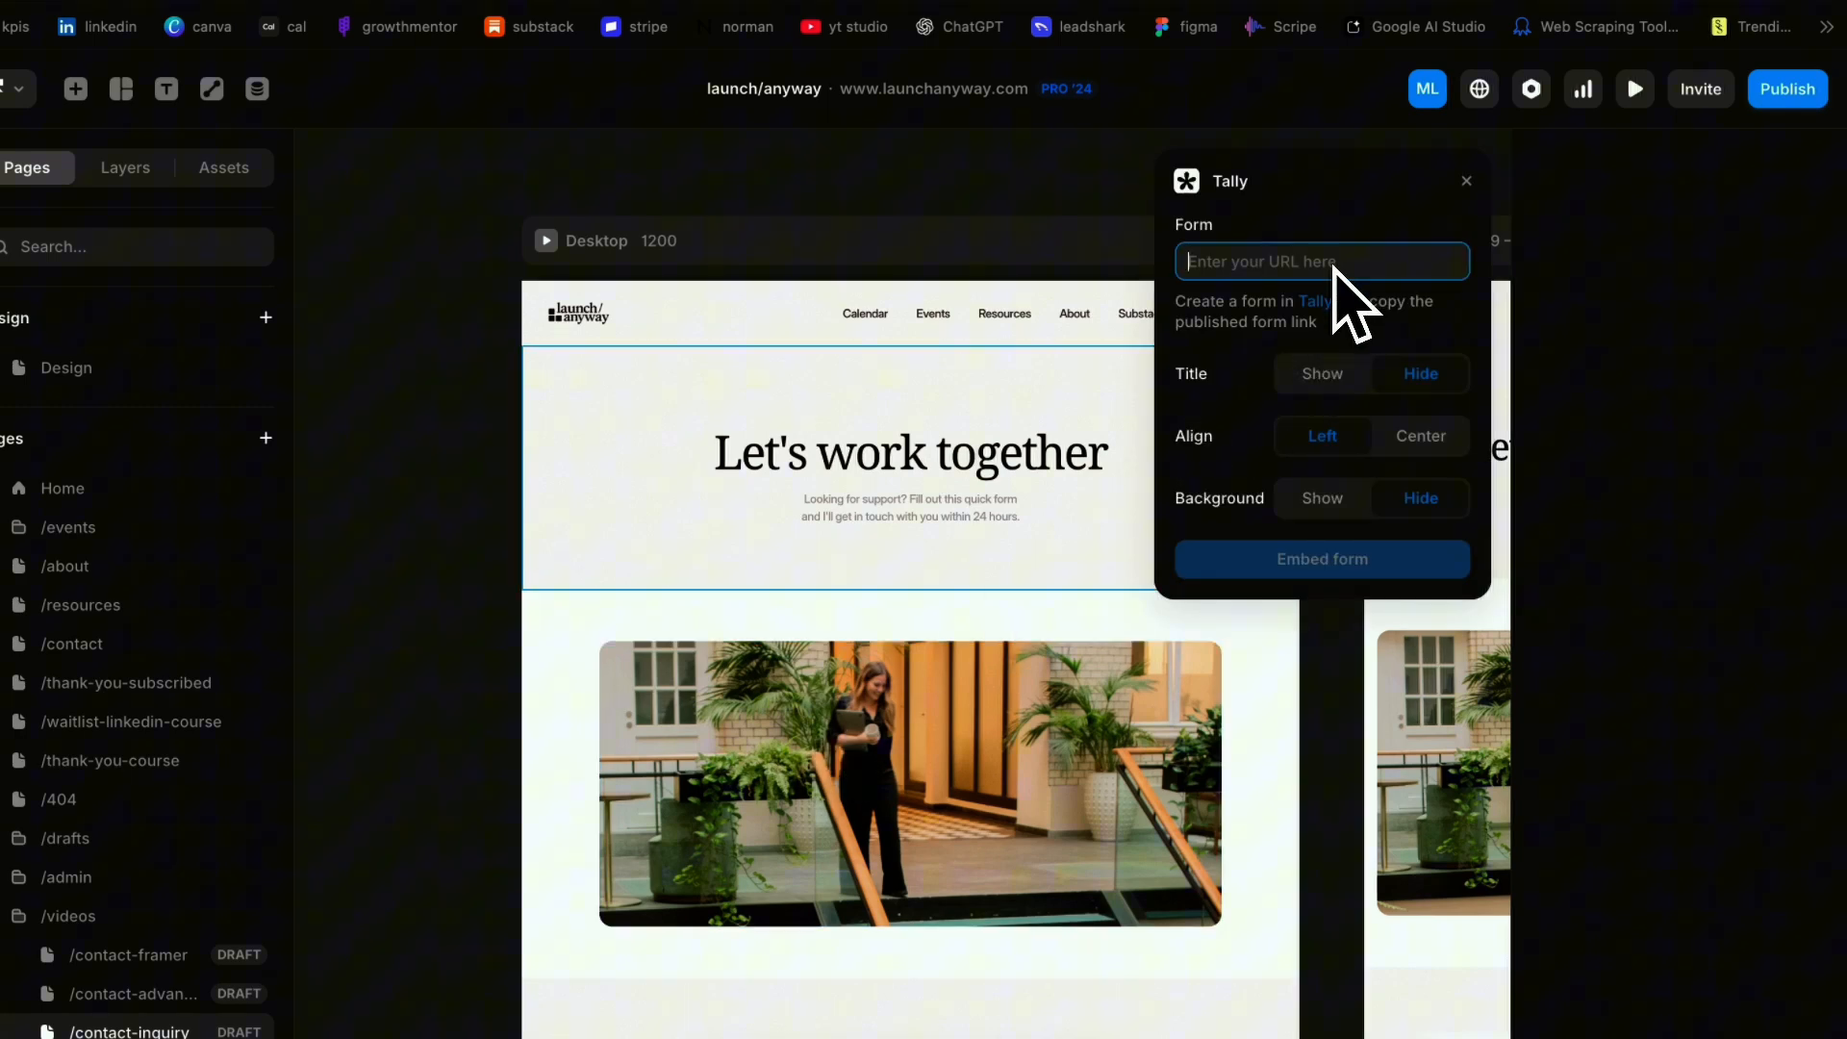
{"action": "key", "text": "super+v"}
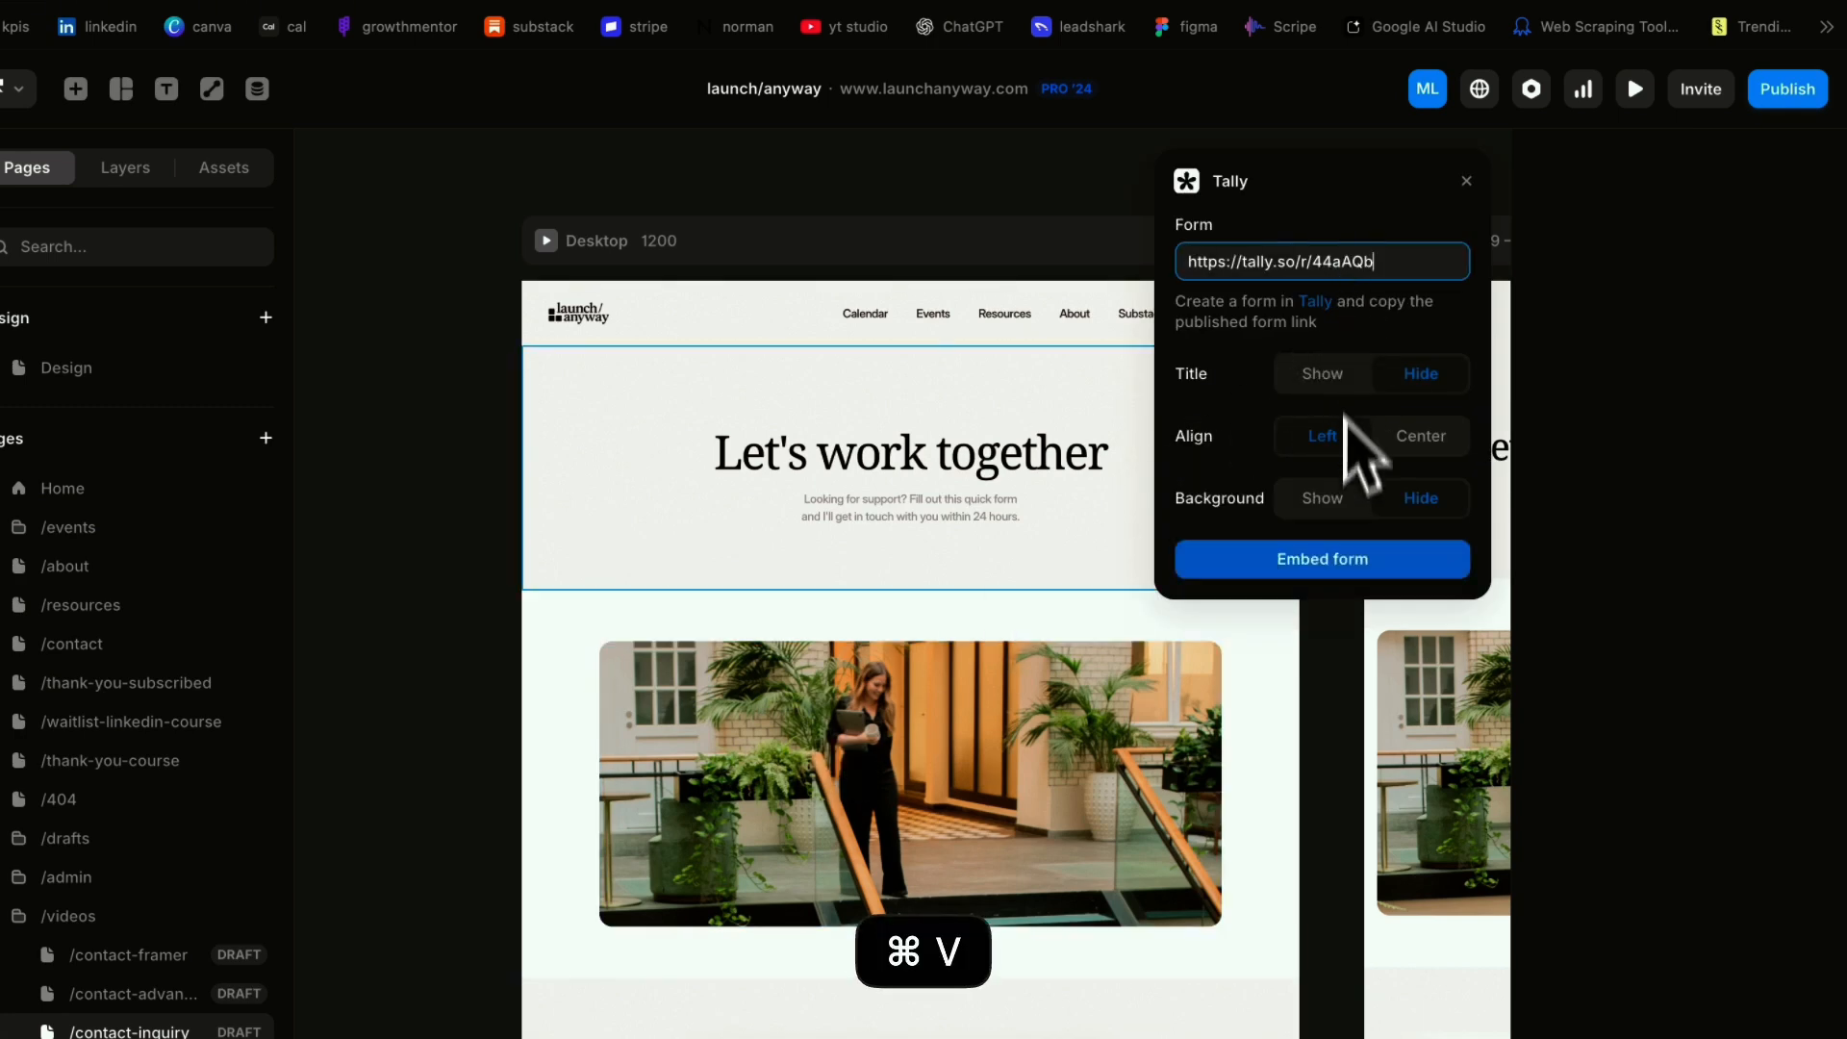
{"action": "left_click", "coordinate": [1322, 559]}
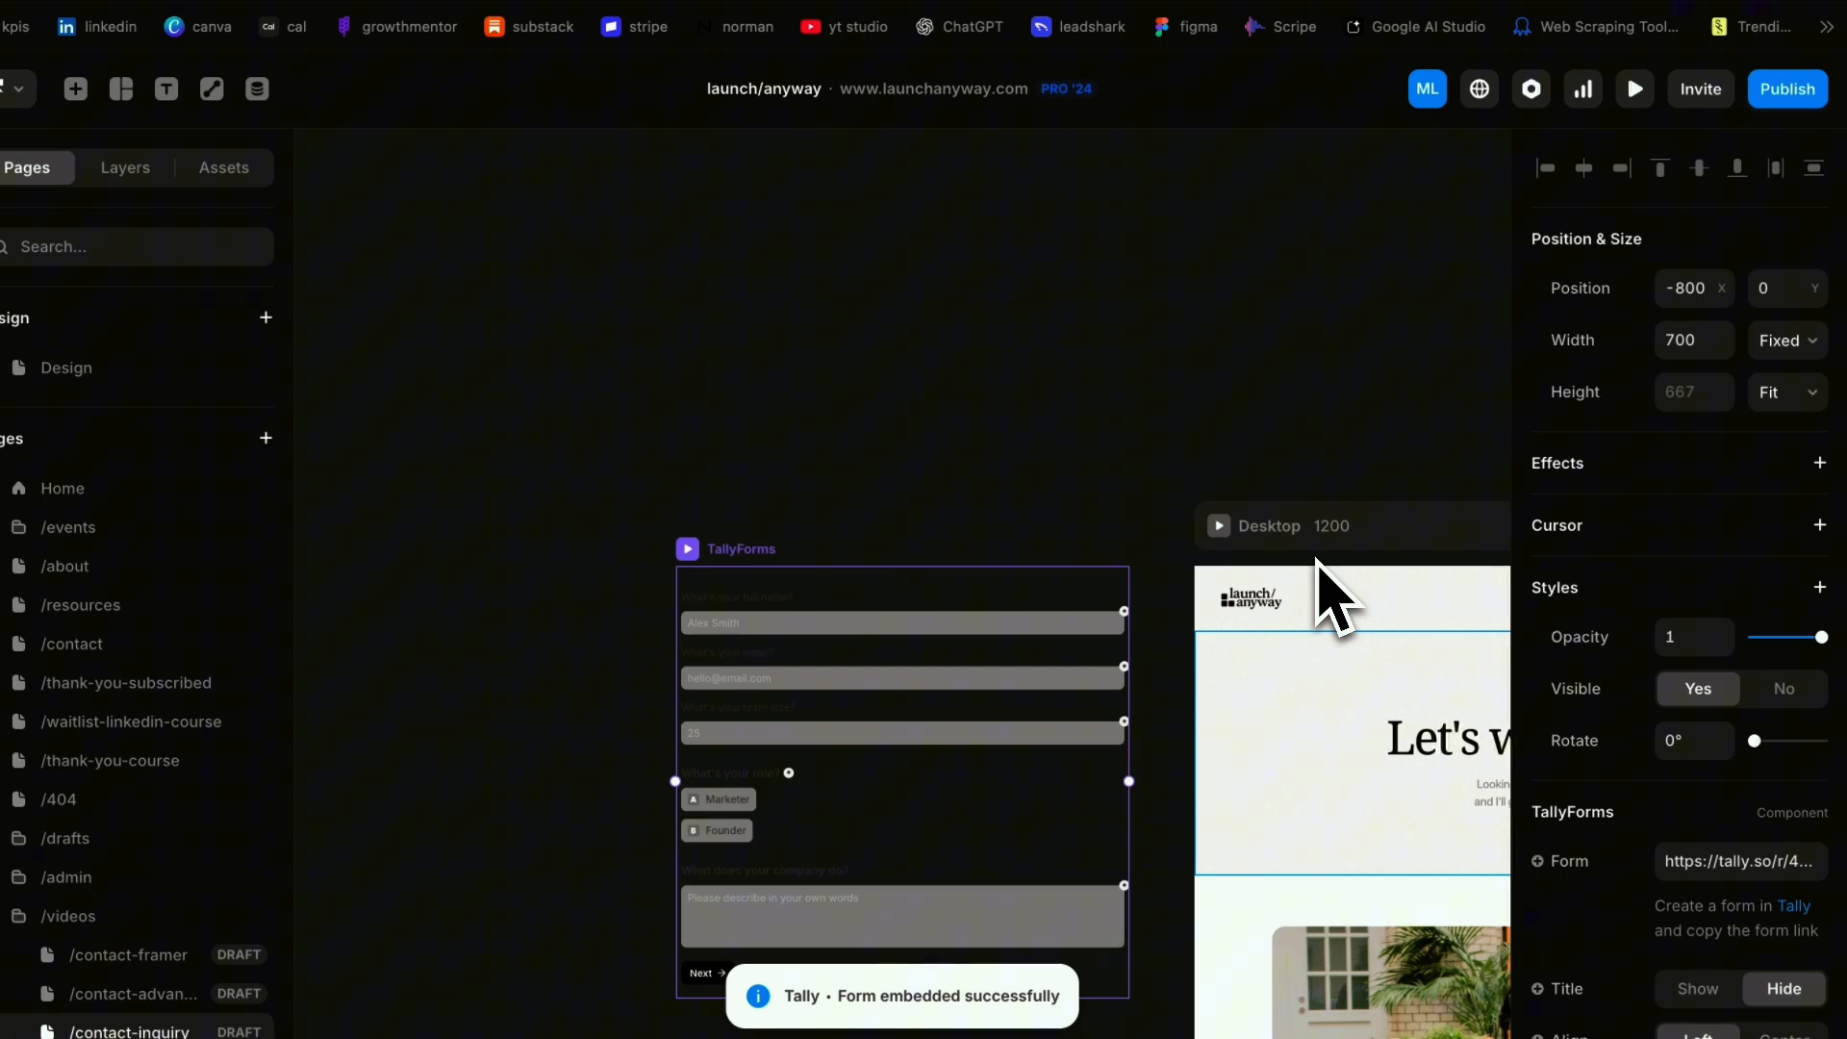
Move the embedded Tally form from beside the Desktop frame into the "Let's work together" section, below the intro text
{"action": "scroll", "coordinate": [778, 575], "scroll_direction": "down", "scroll_amount": 1}
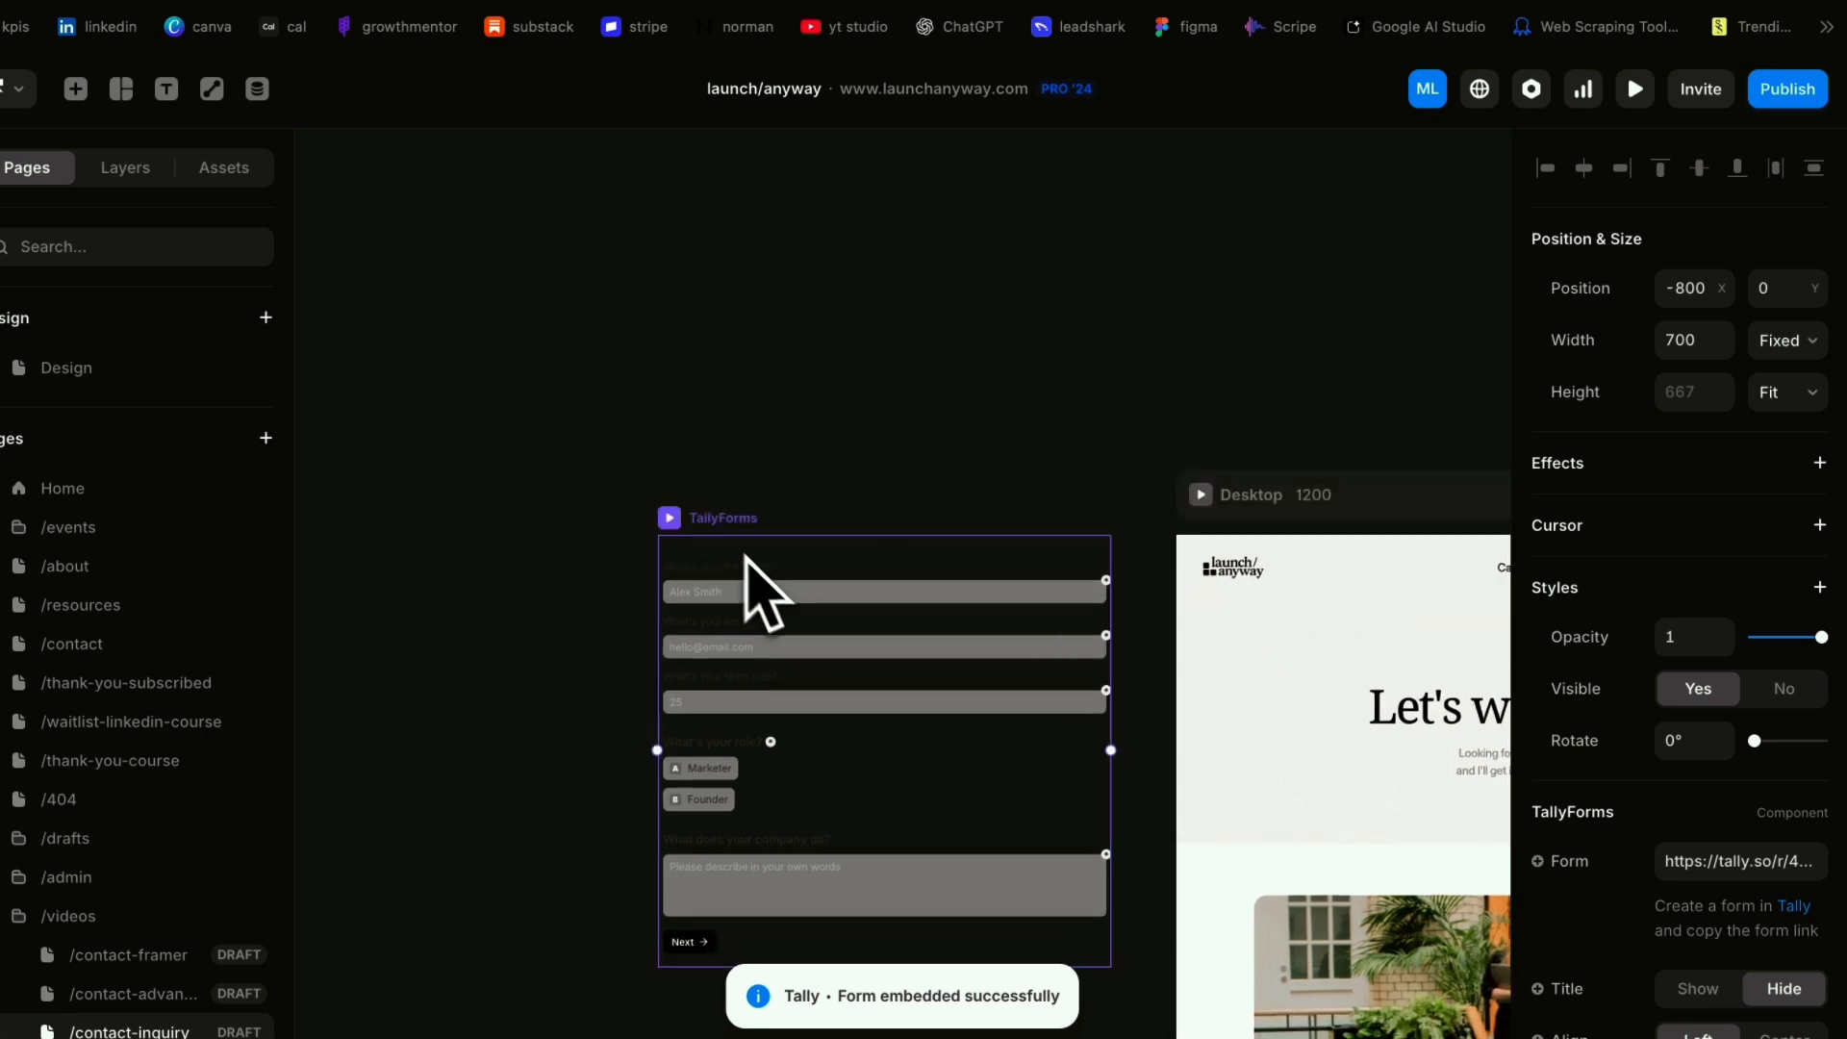
{"action": "key", "text": "super+x"}
{"action": "scroll", "coordinate": [1113, 673], "scroll_direction": "right", "scroll_amount": 10}
{"action": "scroll", "coordinate": [1113, 673], "scroll_direction": "down", "scroll_amount": 3}
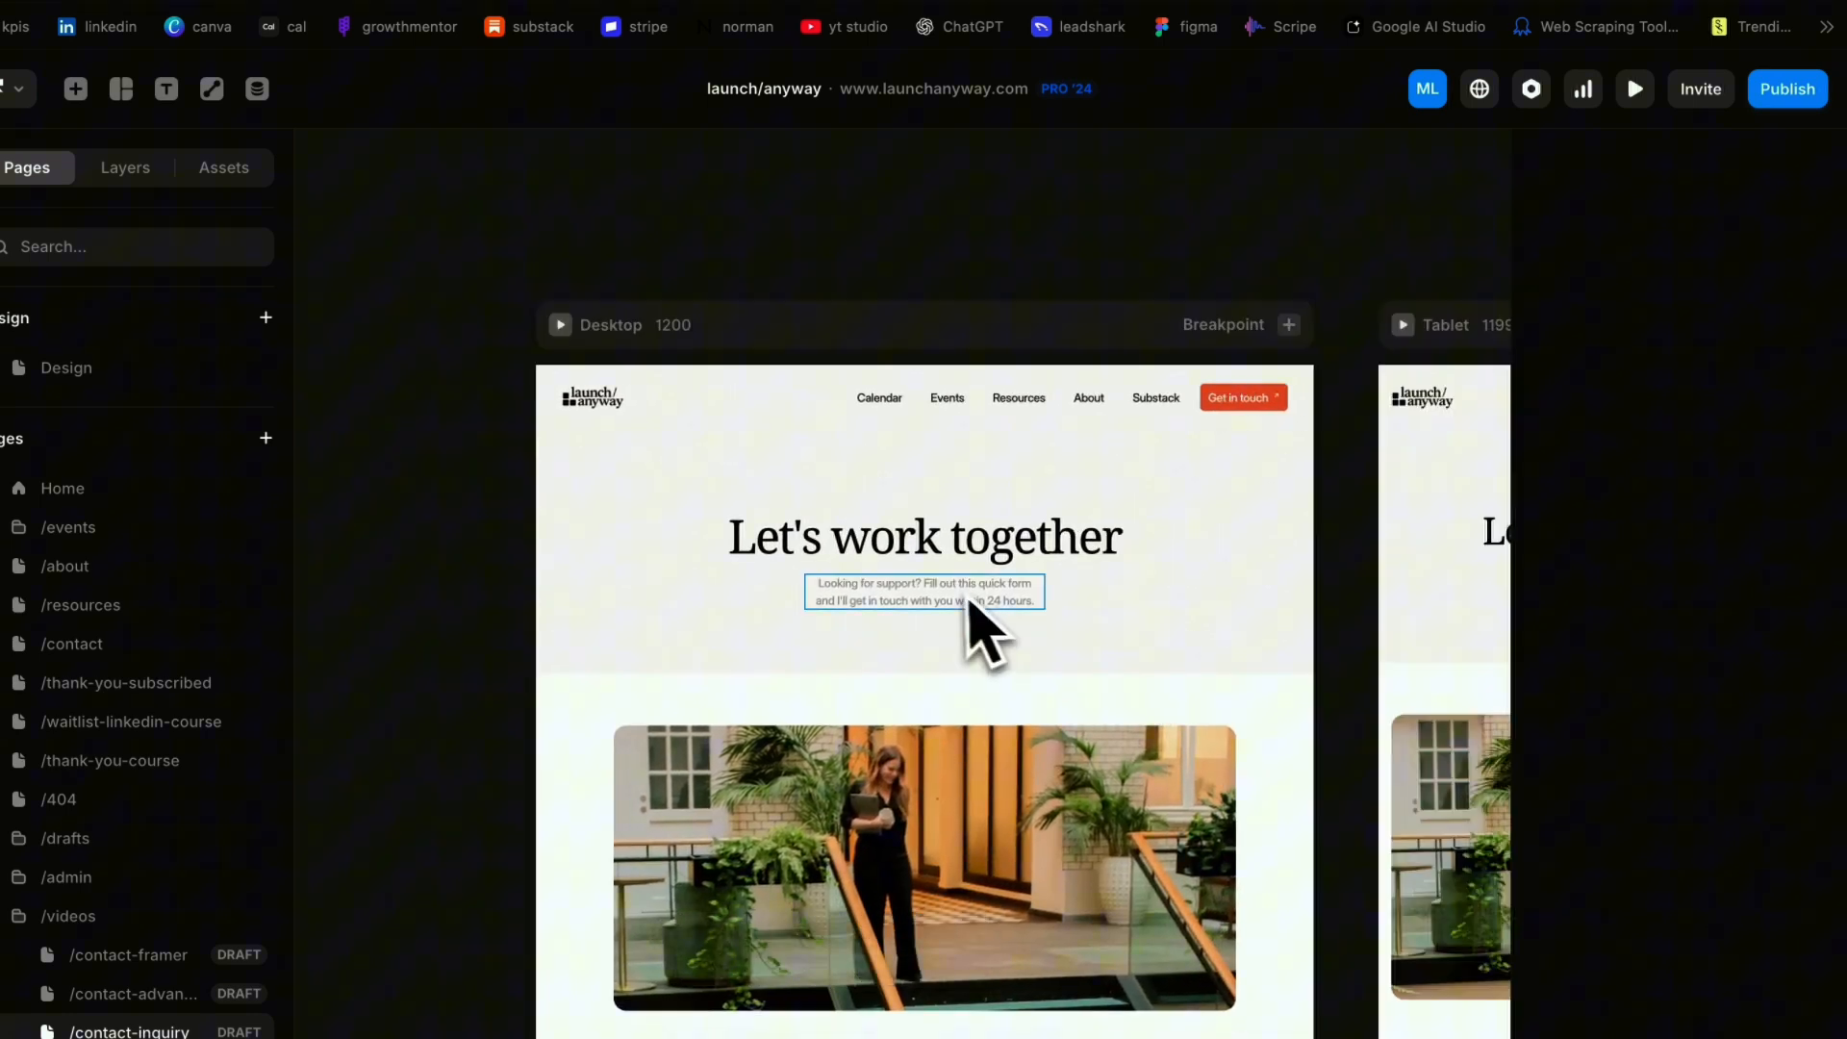
{"action": "left_click", "coordinate": [973, 601]}
{"action": "key", "text": "super+v"}
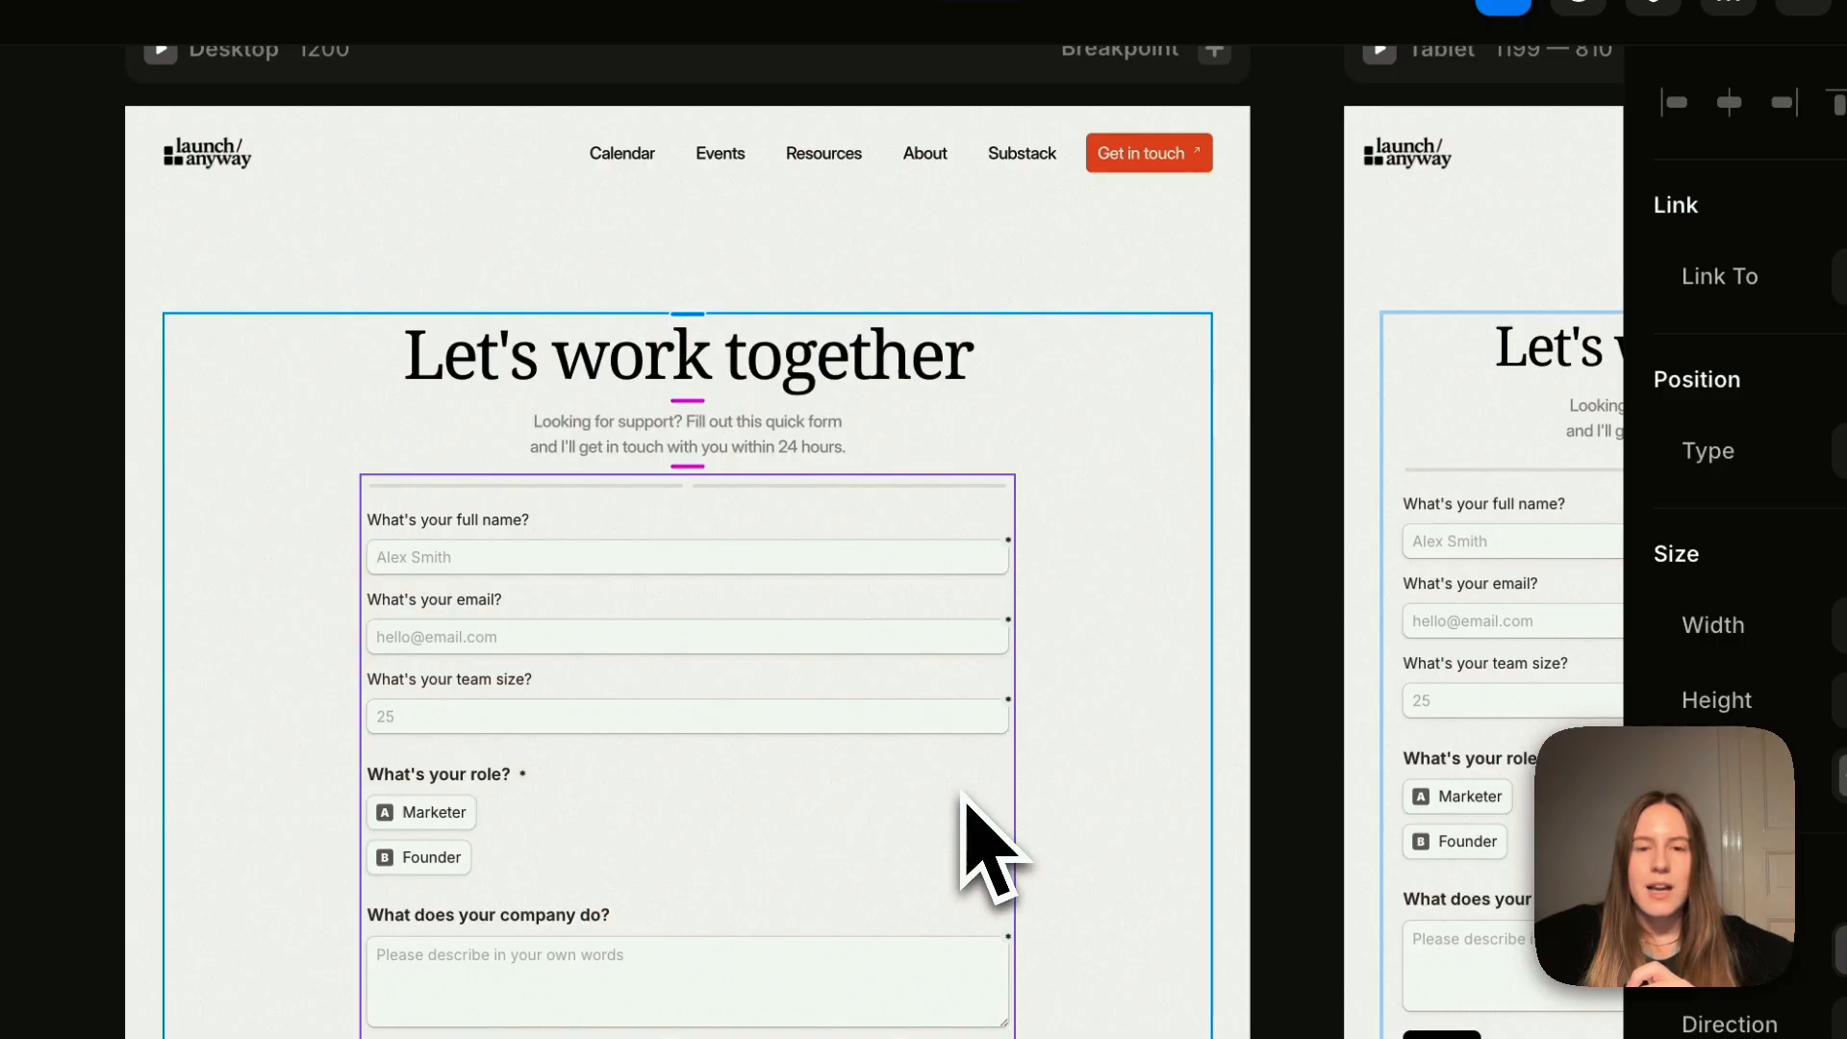
Check how the embedded form looks in the Desktop, Tablet and Phone layouts
{"action": "scroll", "coordinate": [764, 619], "scroll_direction": "left", "scroll_amount": 2}
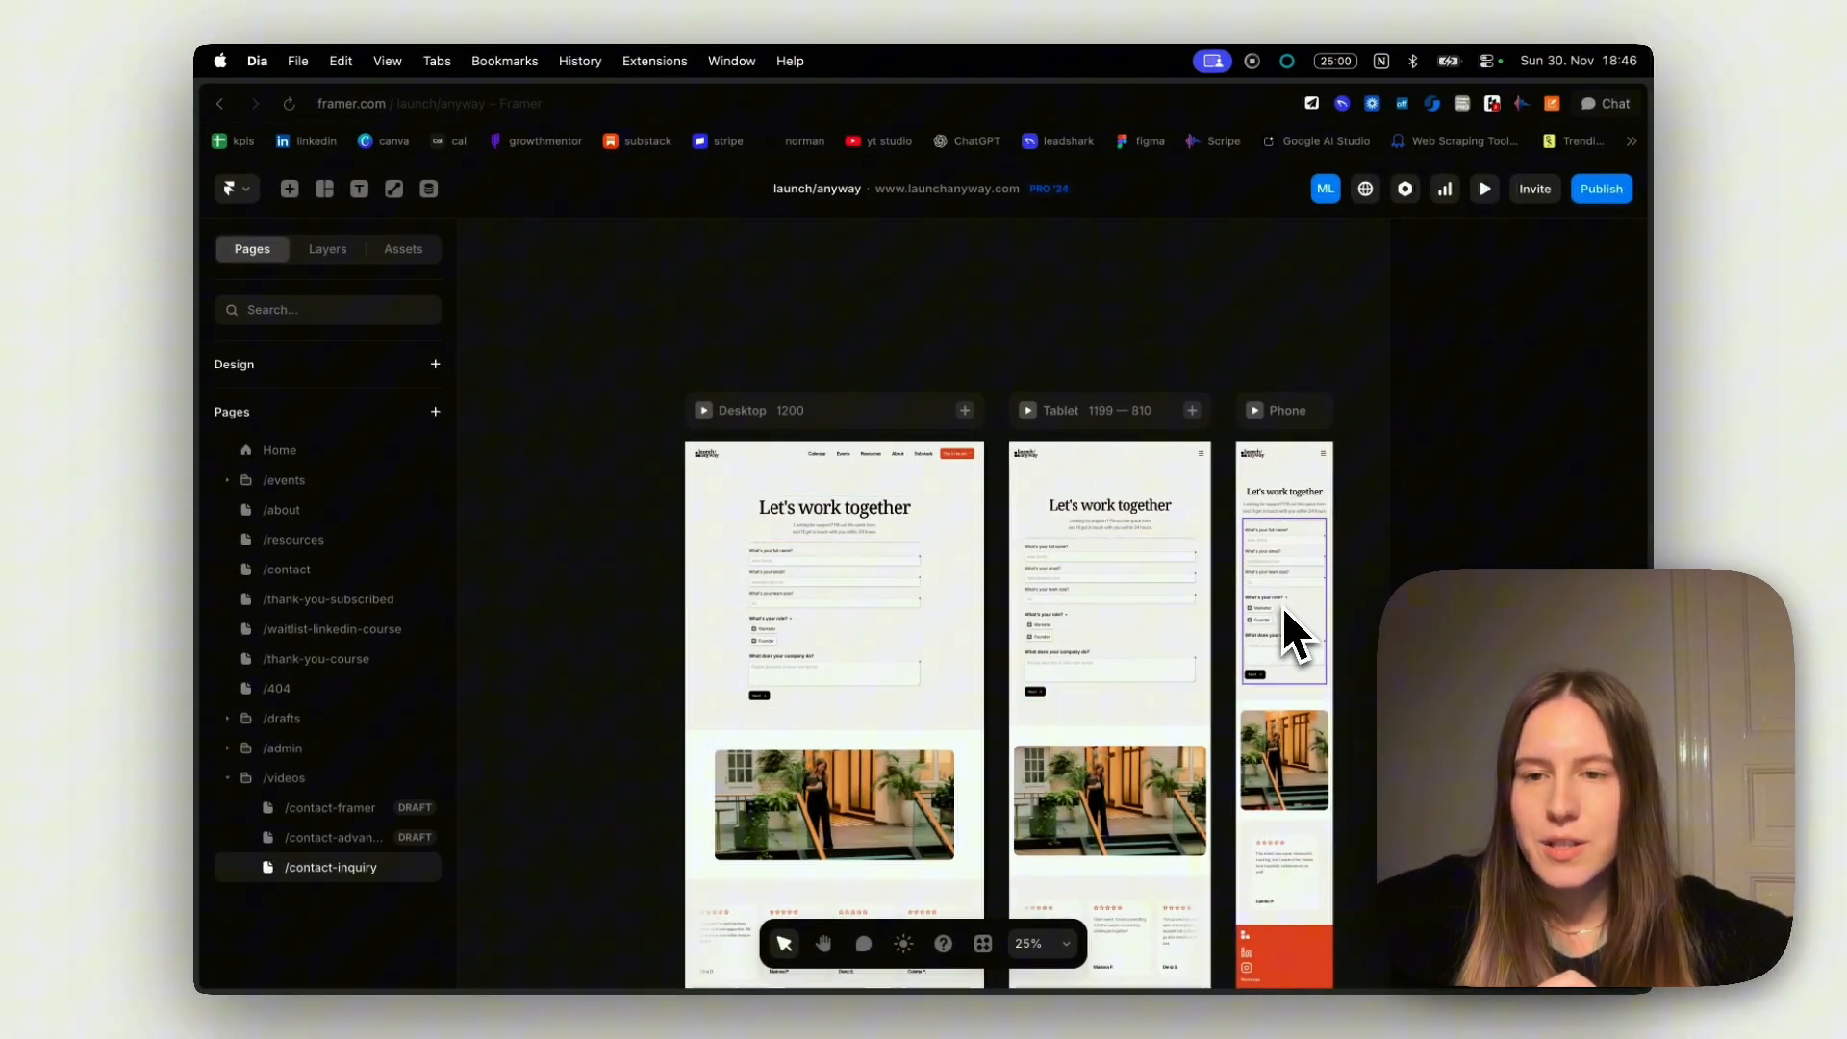
{"action": "scroll", "coordinate": [1283, 606], "scroll_direction": "up", "scroll_amount": 4}
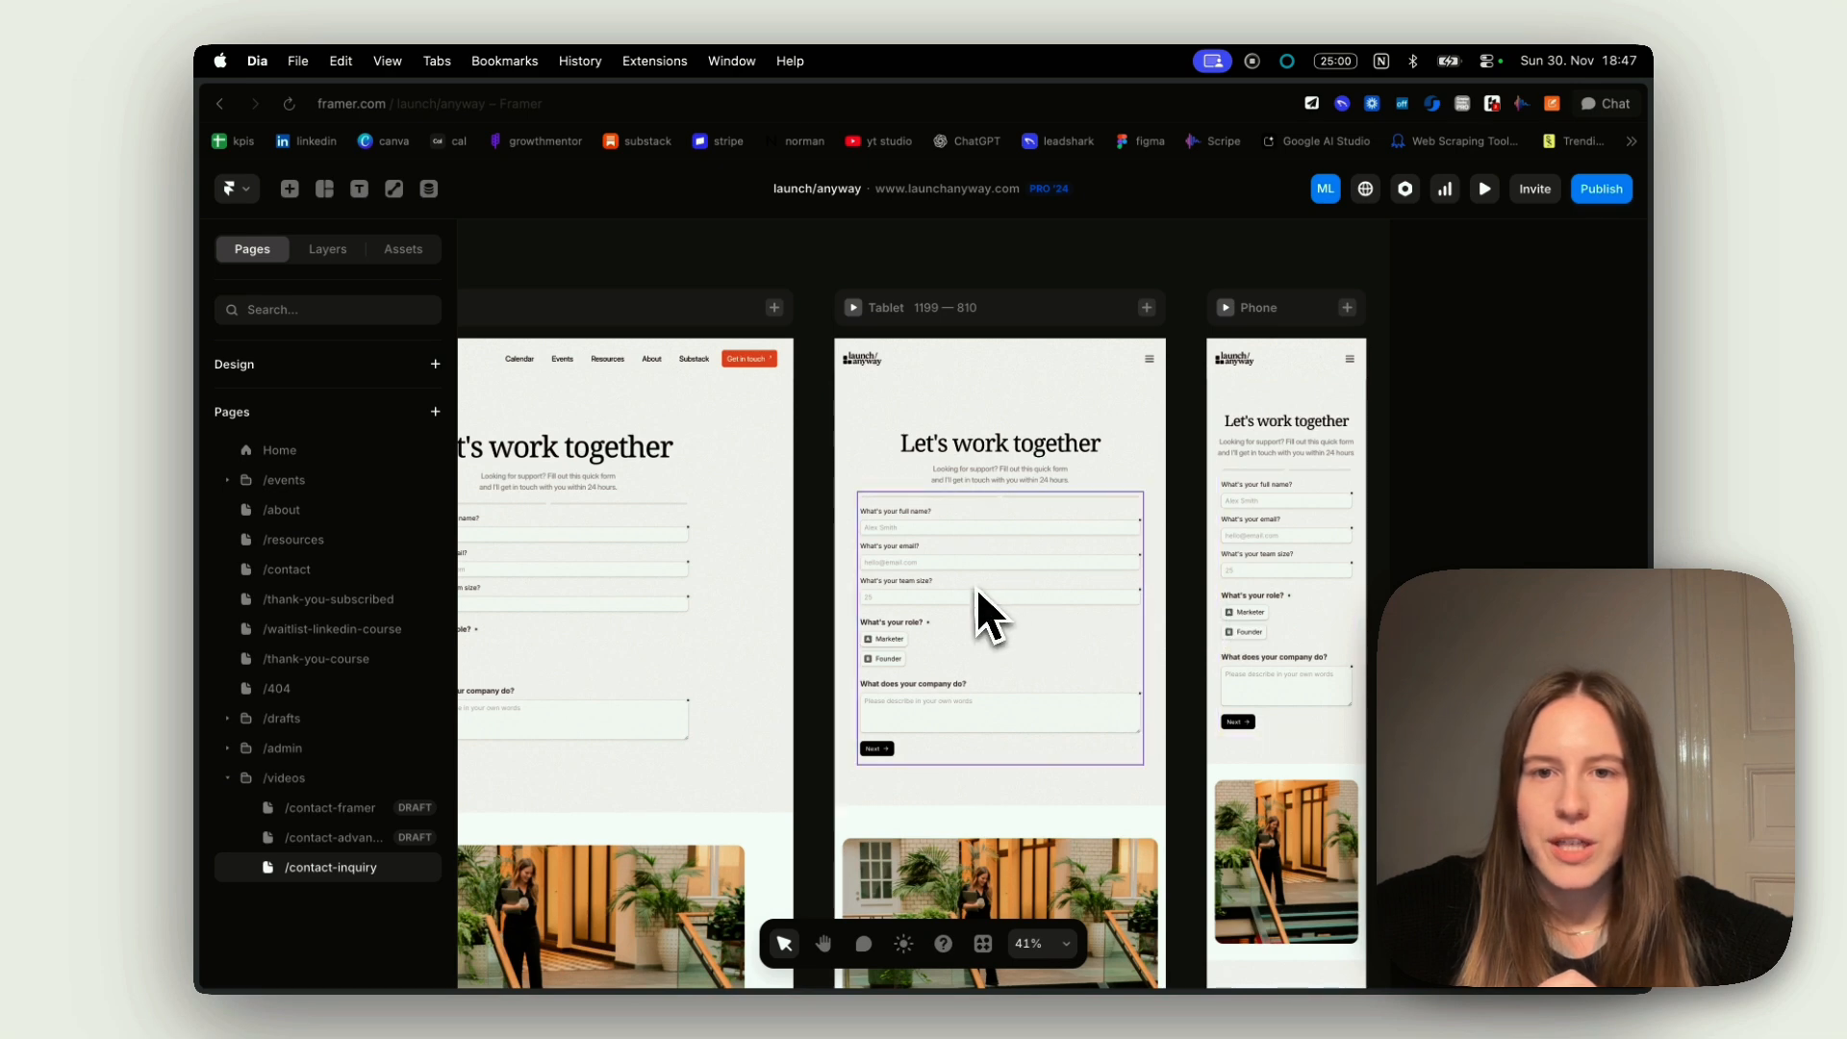
{"action": "scroll", "coordinate": [977, 592], "scroll_direction": "left", "scroll_amount": 3}
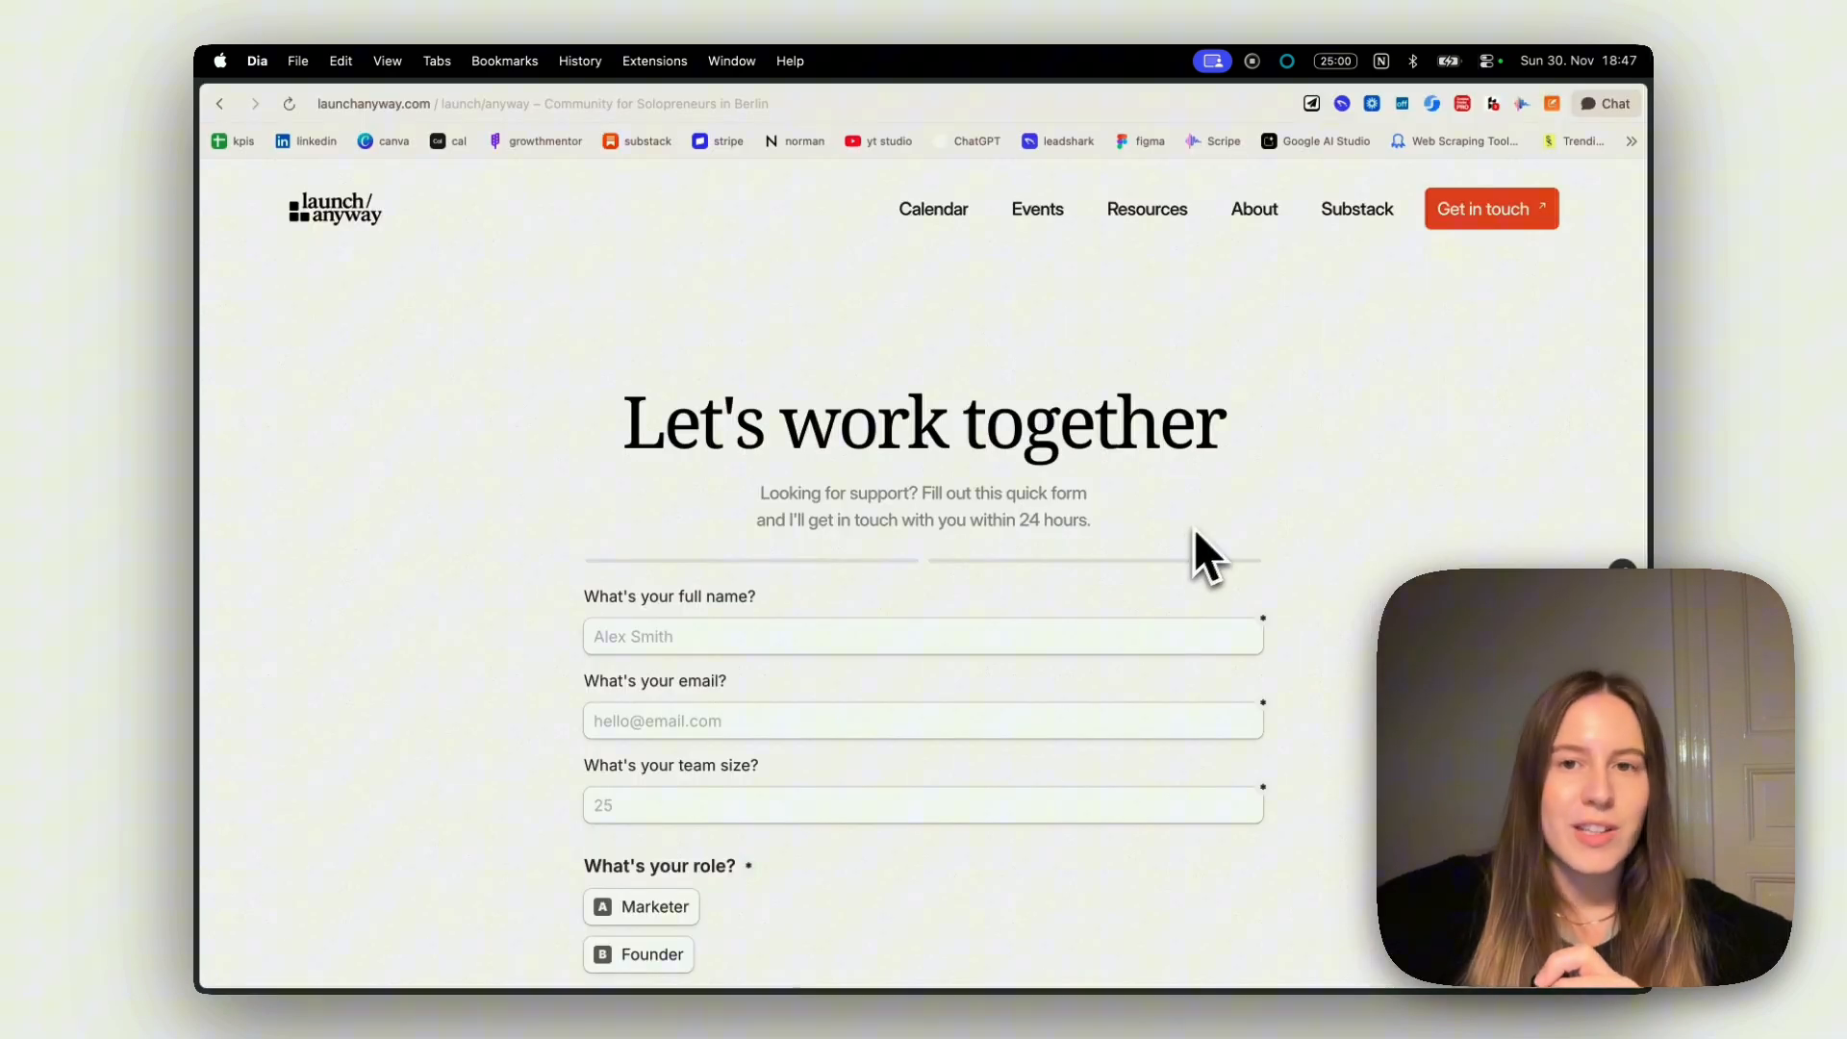
Fill in page 1 of the live form with a test name, e-mail, team size 34, role Marketer and company description "..", and continue
{"action": "scroll", "coordinate": [799, 545], "scroll_direction": "down", "scroll_amount": 3}
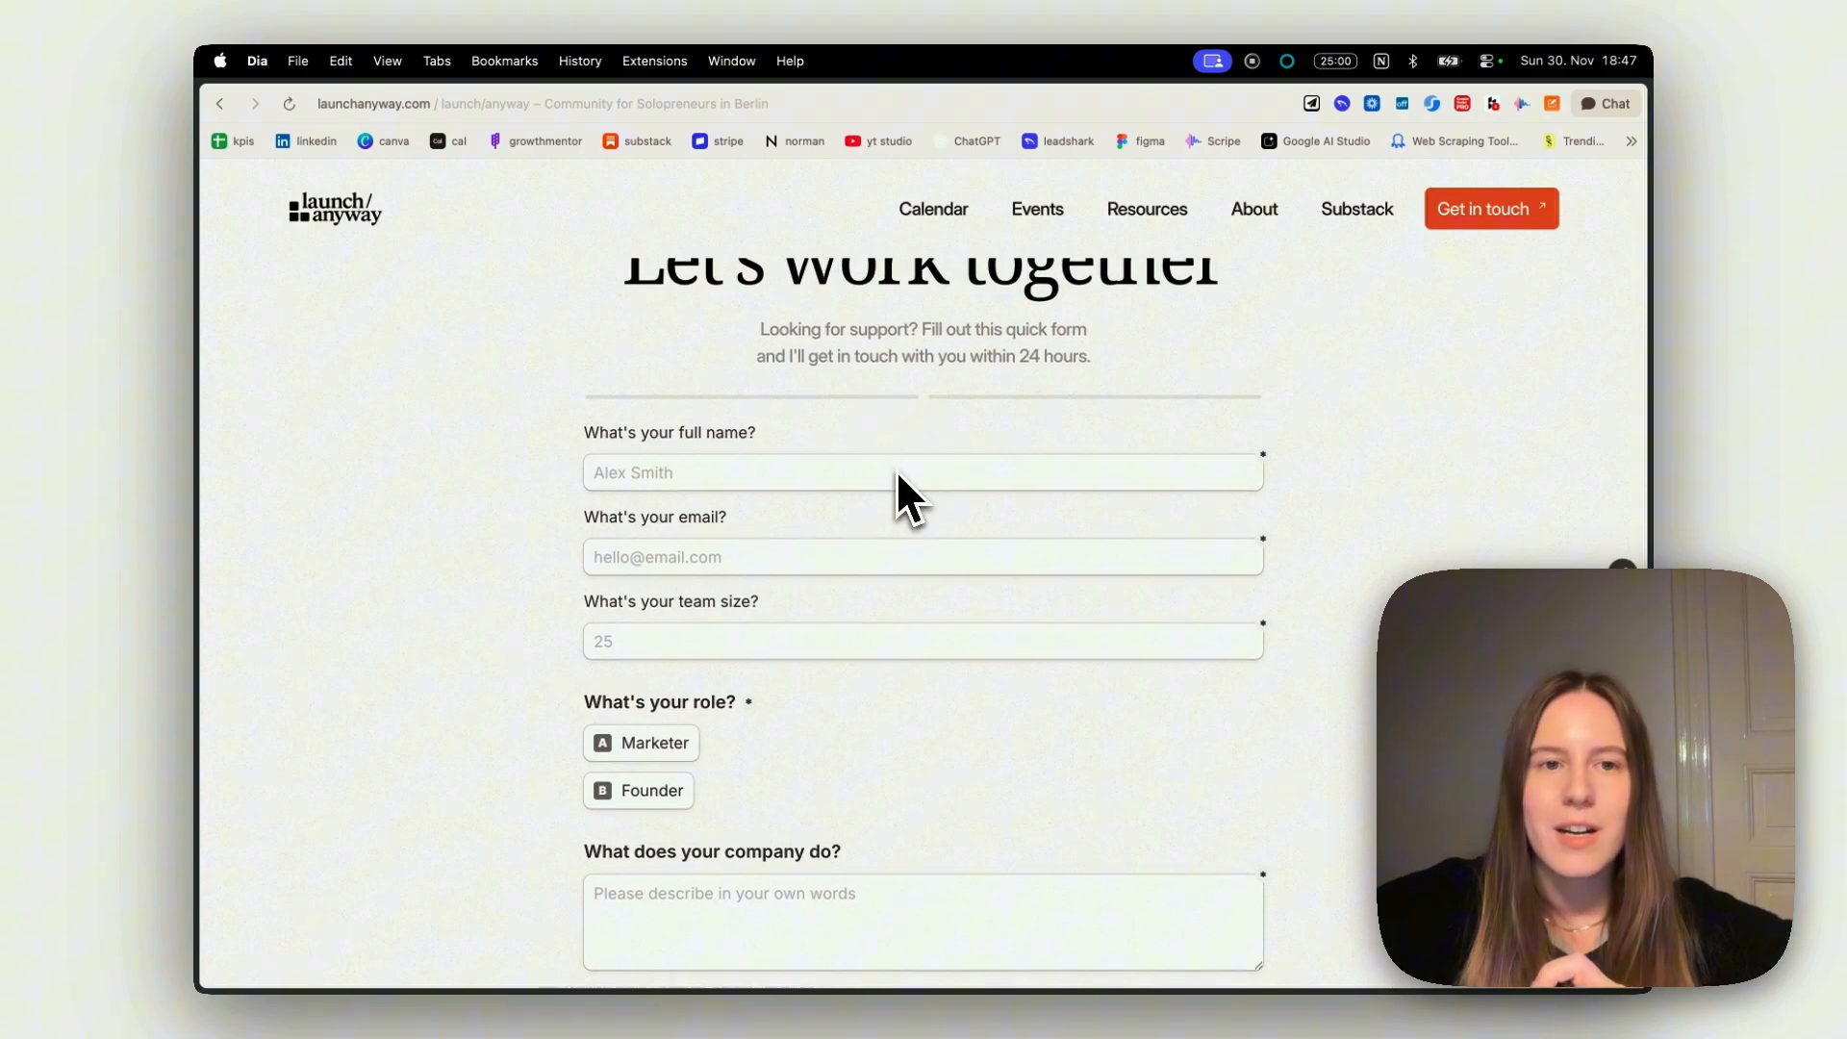
{"action": "left_click", "coordinate": [698, 475]}
{"action": "type", "text": "Maria"}
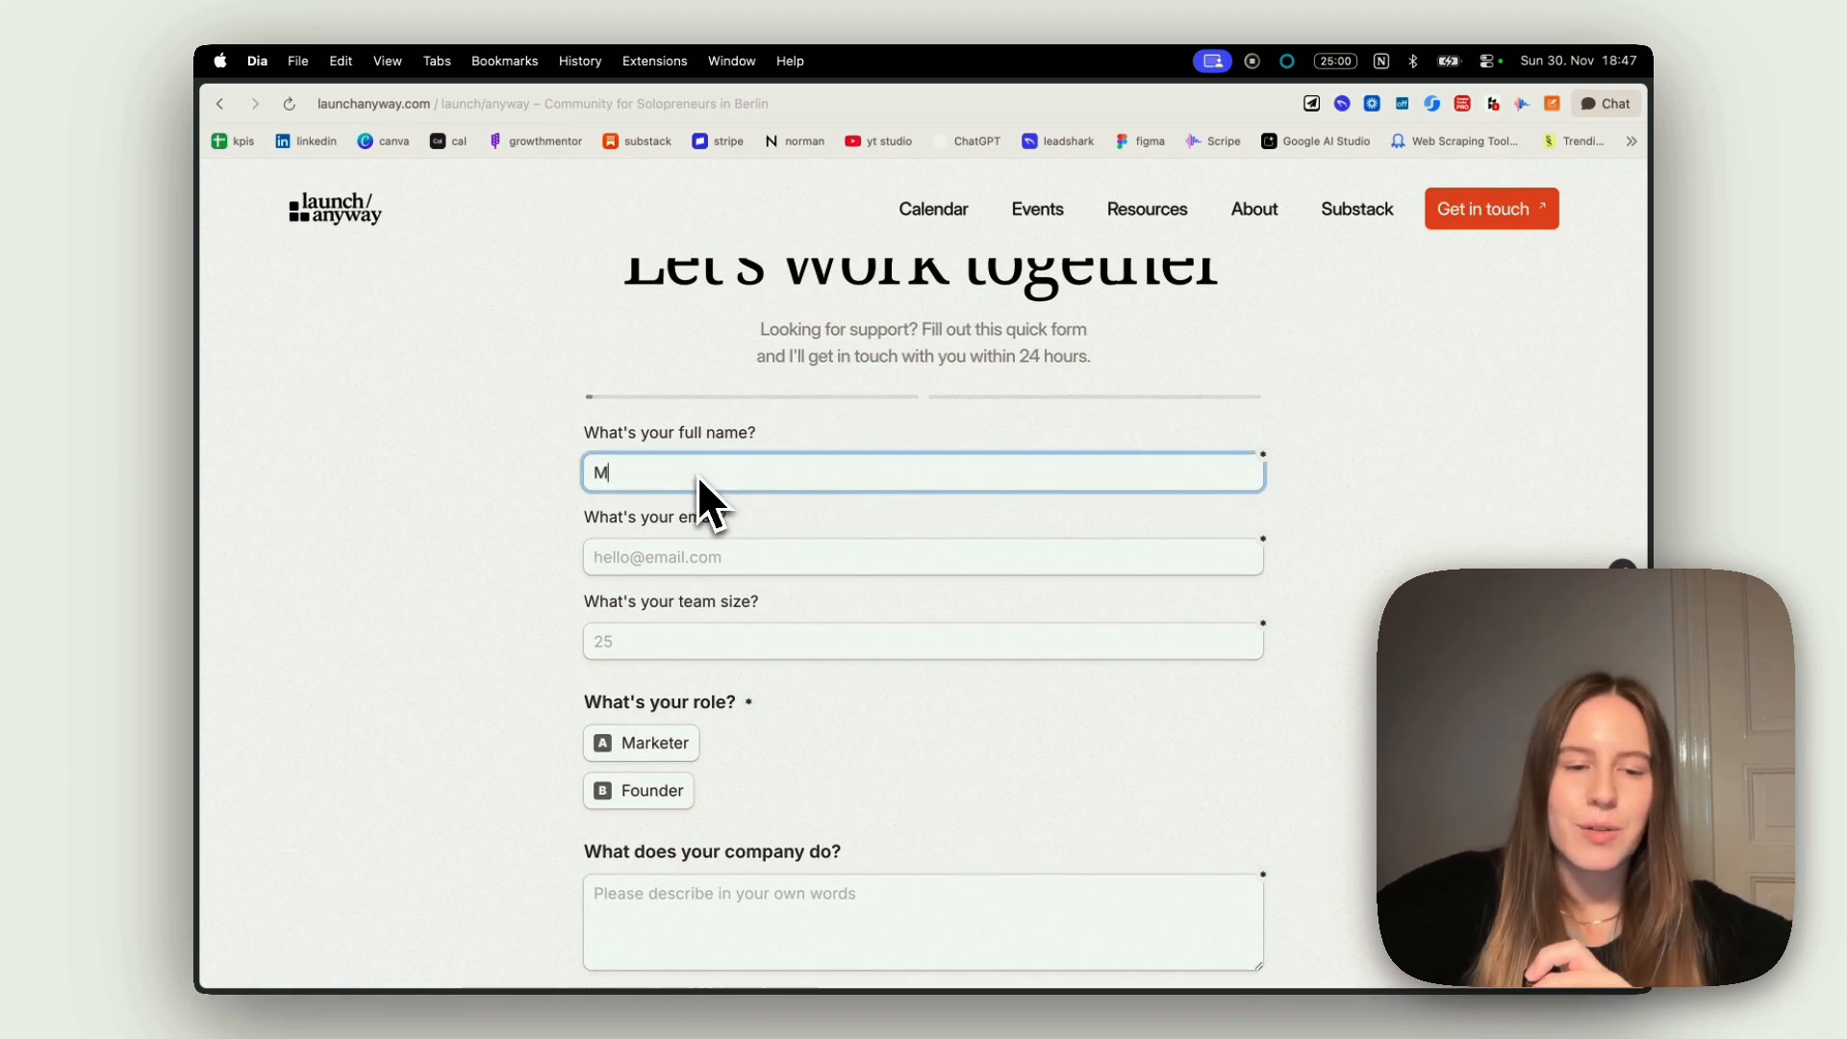
{"action": "left_click", "coordinate": [695, 566]}
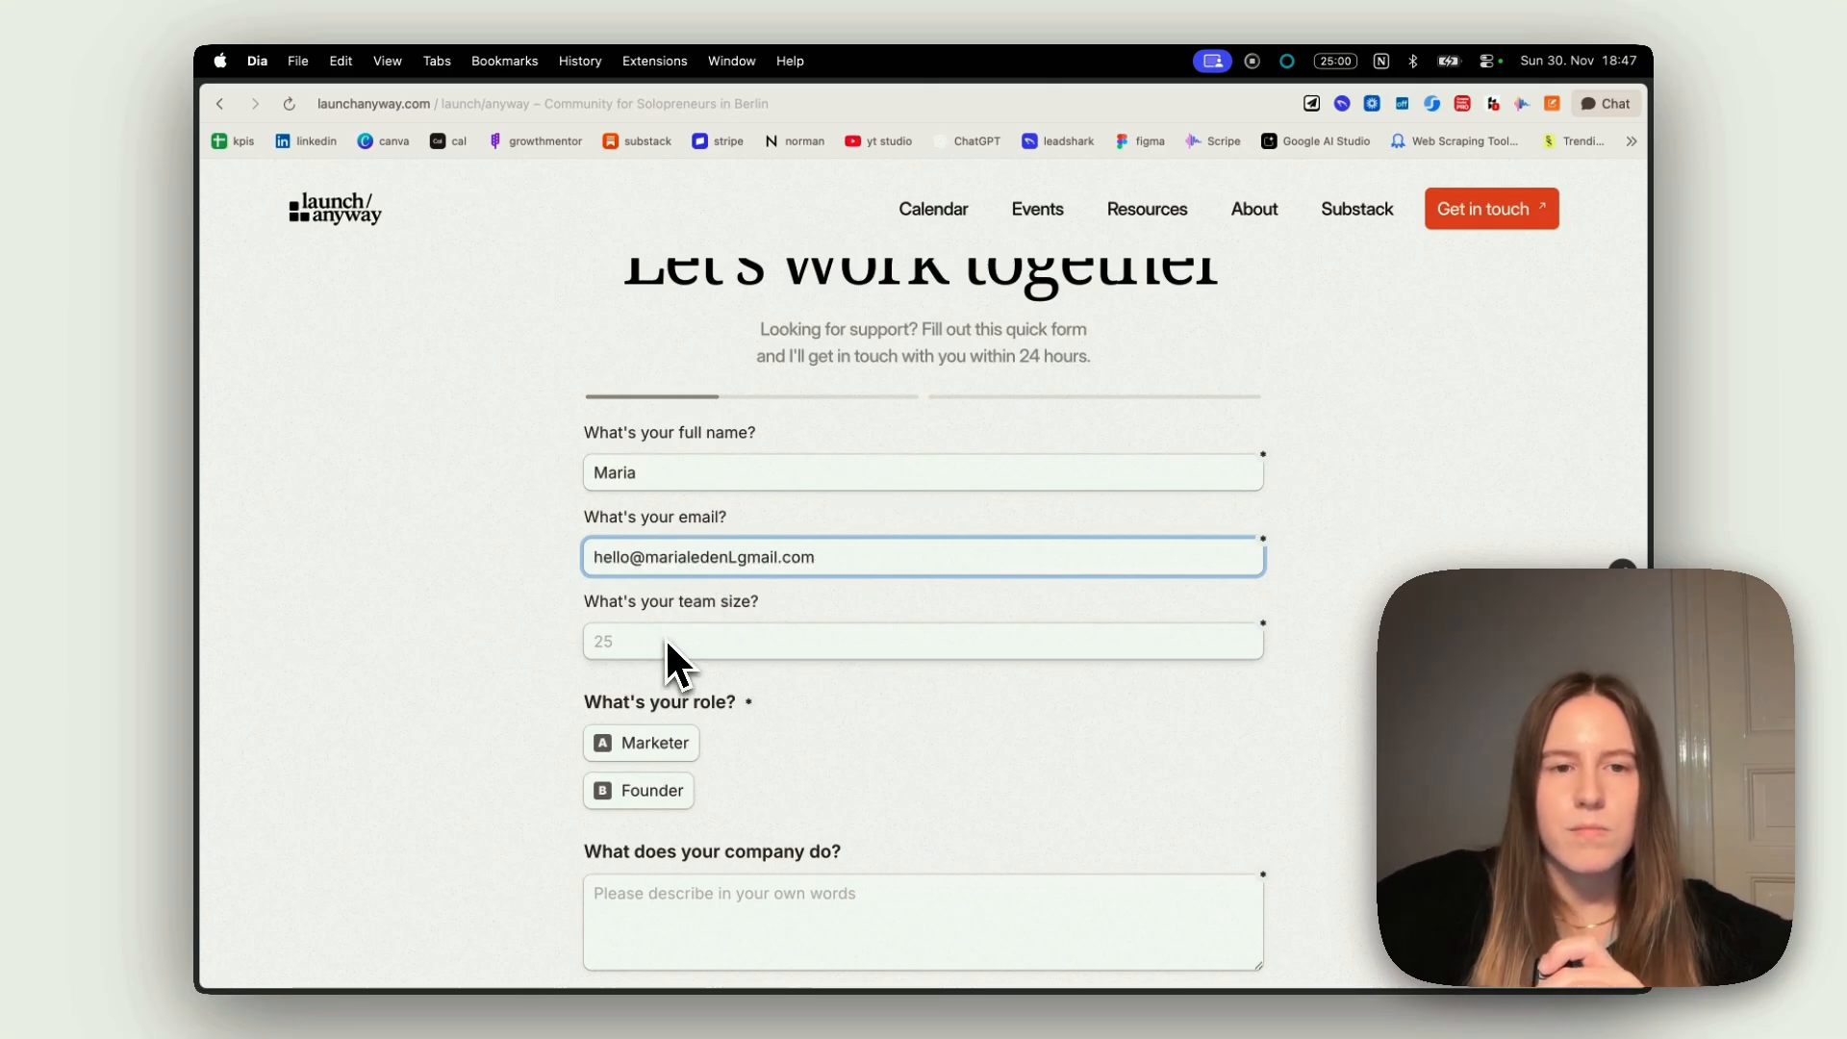
{"action": "left_click", "coordinate": [666, 639]}
{"action": "type", "text": "34"}
{"action": "scroll", "coordinate": [634, 626], "scroll_direction": "down", "scroll_amount": 2}
{"action": "left_click", "coordinate": [631, 616]}
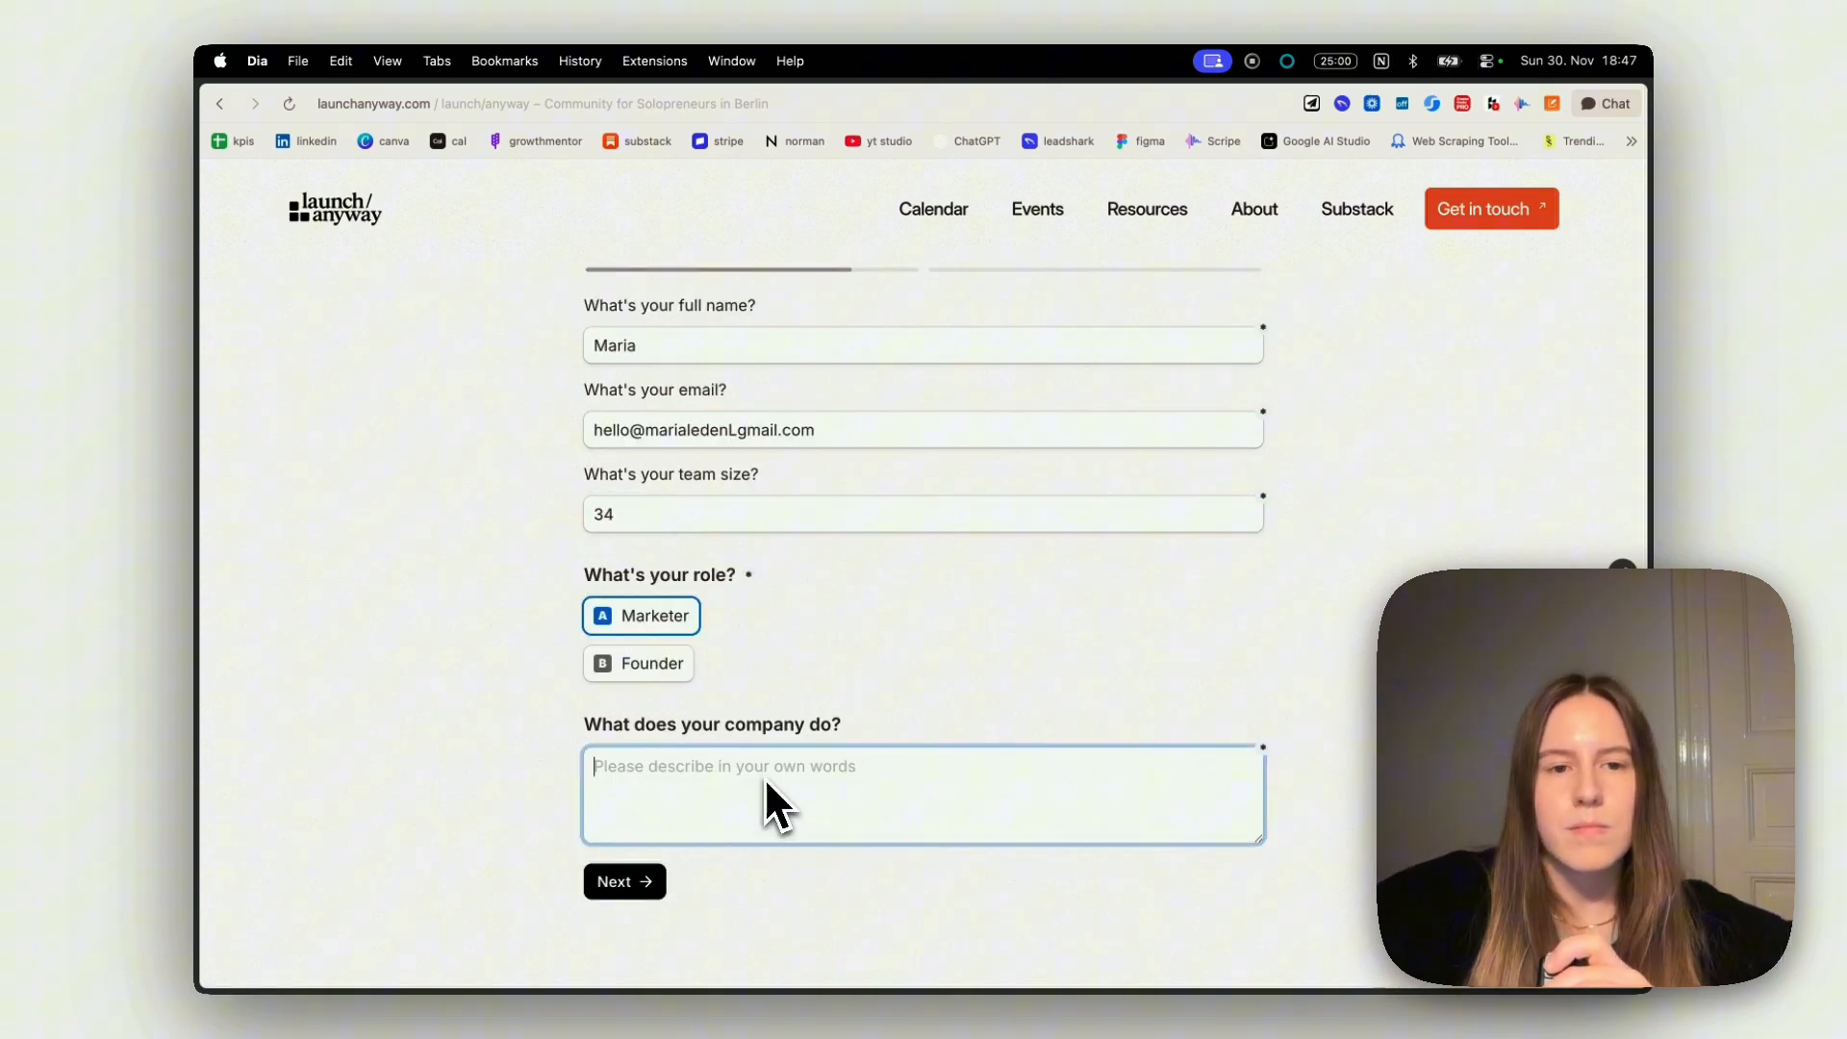
{"action": "type", "text": ".."}
{"action": "left_click", "coordinate": [641, 885]}
Answer the help question with "Marketing support", choose the <€20,000 budget range, submit the form and view the thank-you page
{"action": "left_click", "coordinate": [730, 541]}
{"action": "type", "text": "Marketing support"}
{"action": "key", "text": "BackSpace"}
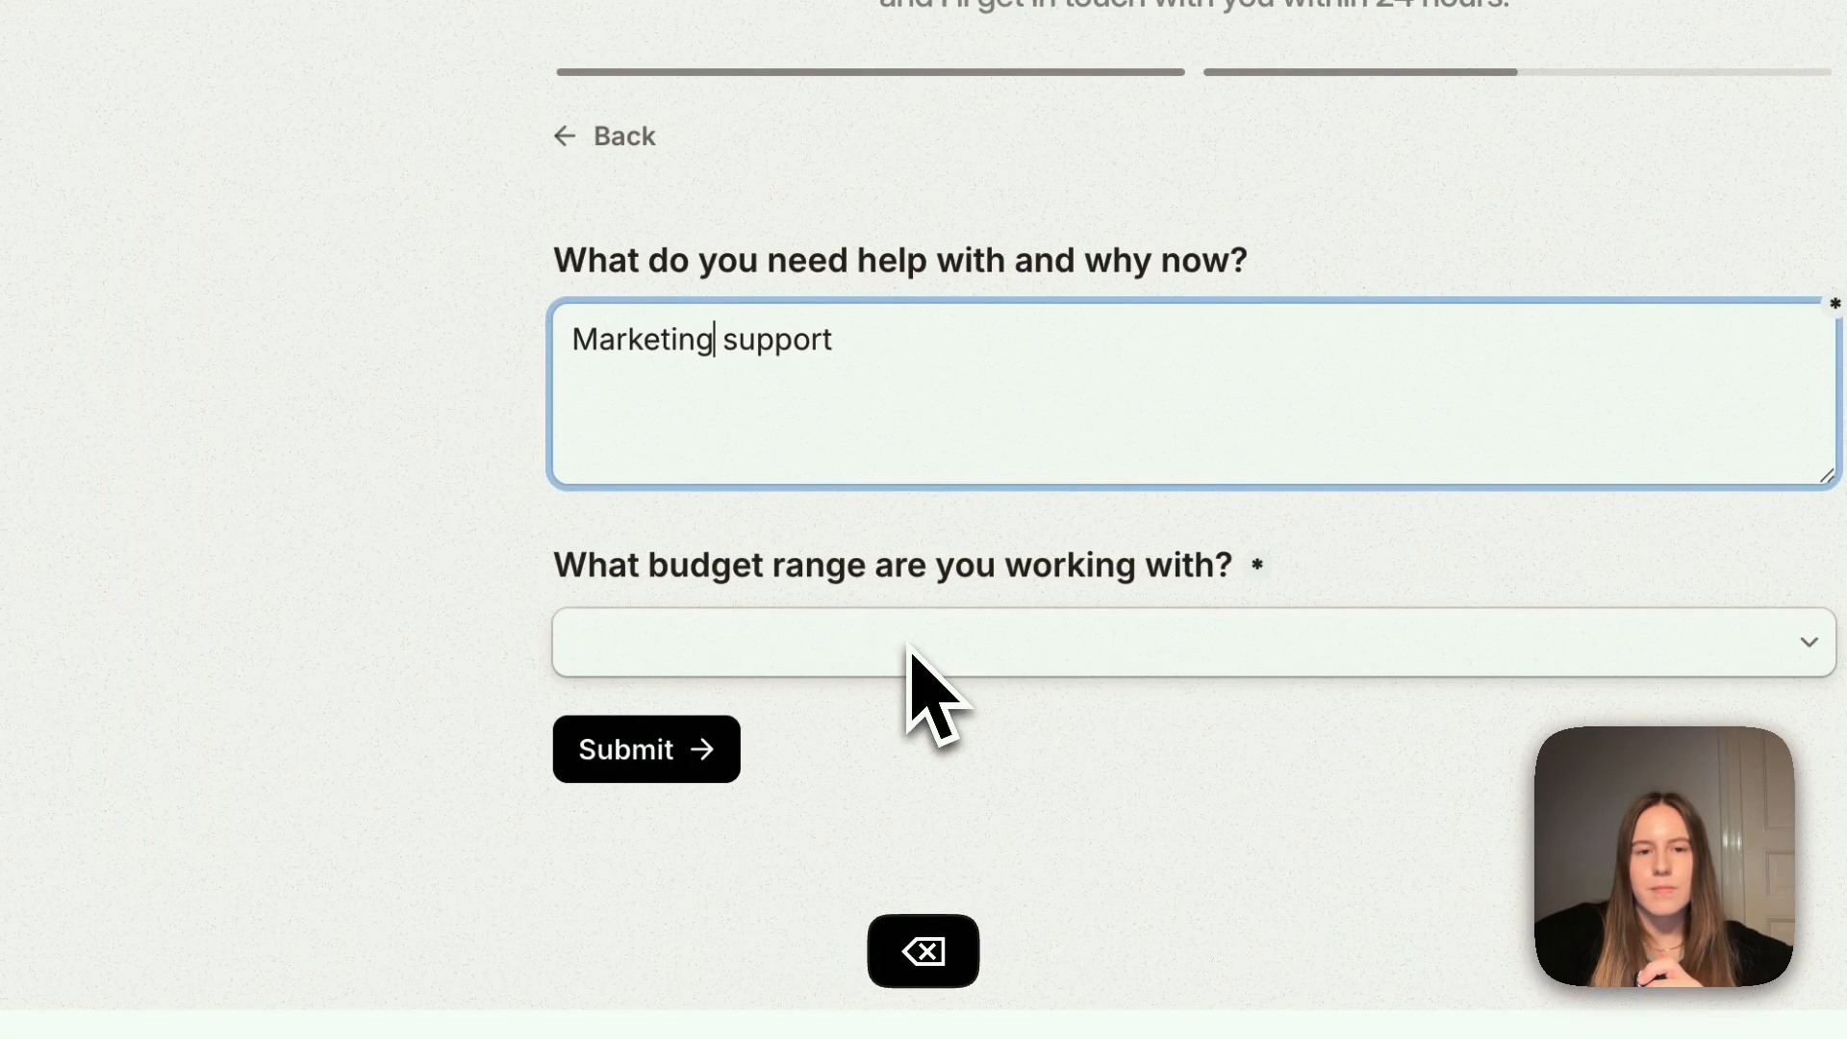
{"action": "left_click", "coordinate": [909, 650]}
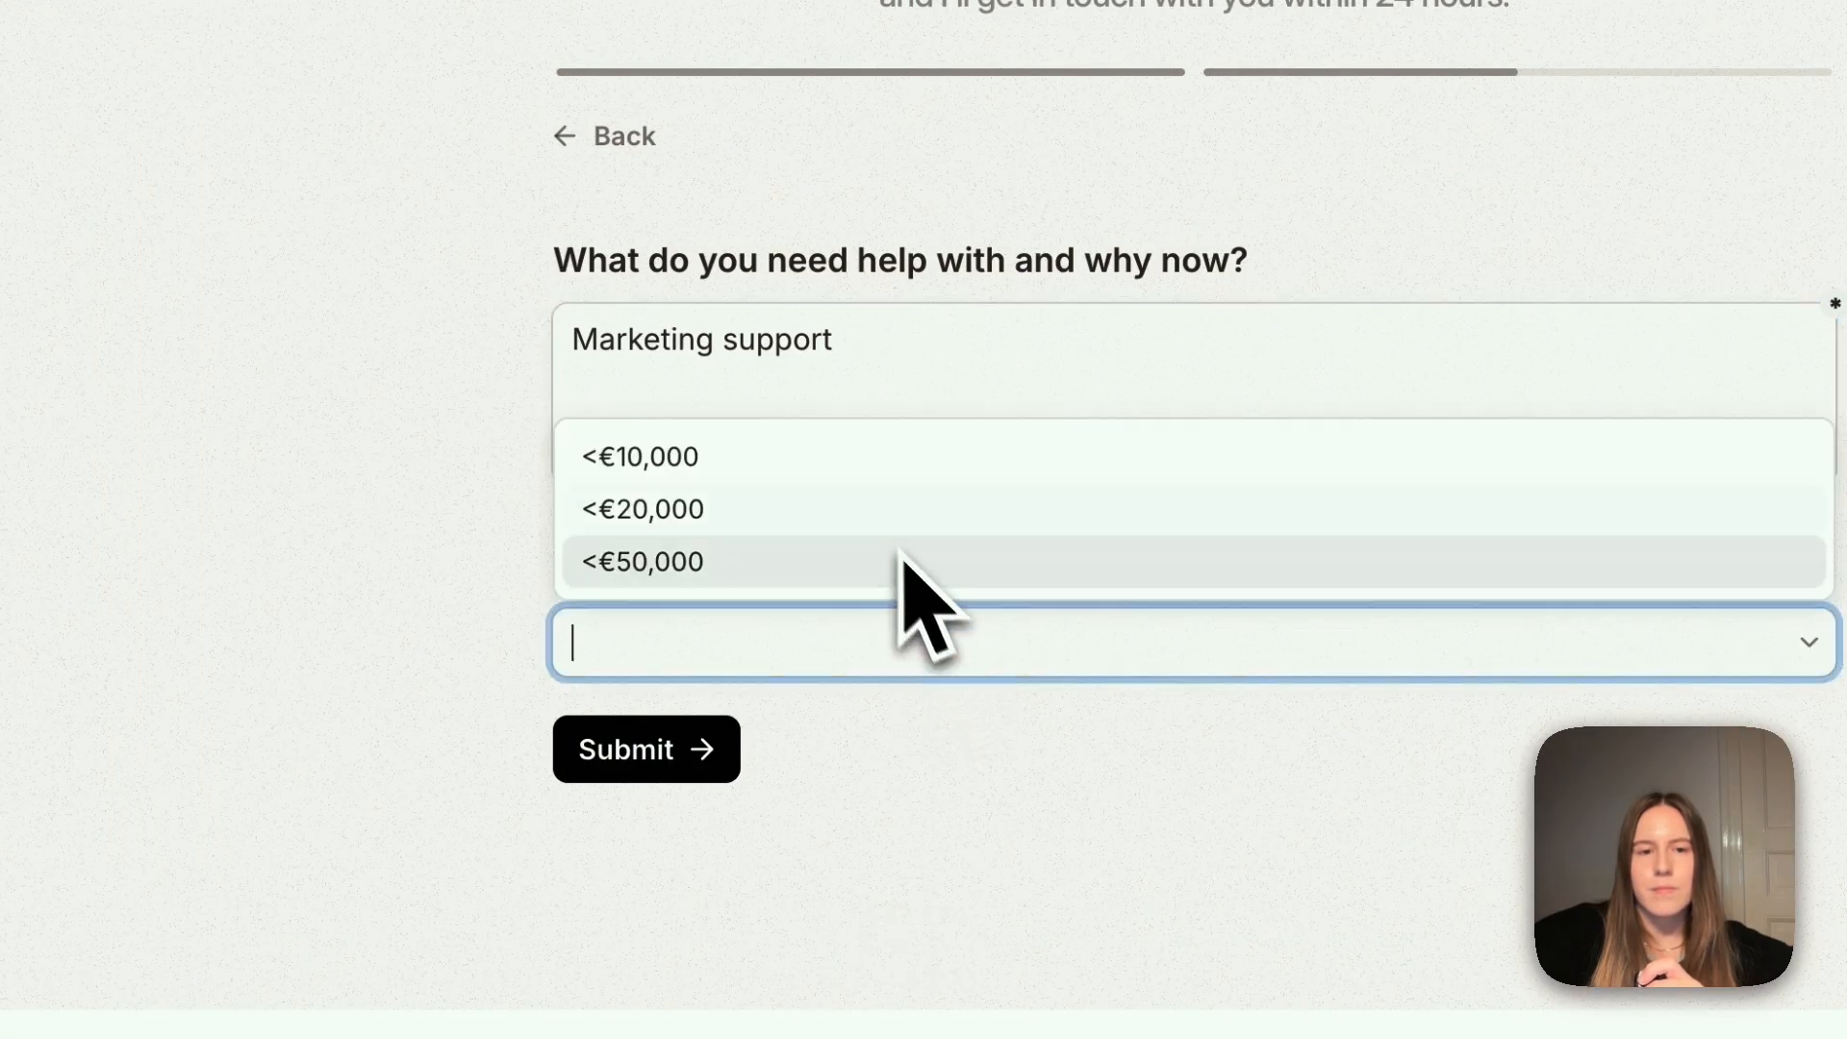
{"action": "left_click", "coordinate": [766, 510]}
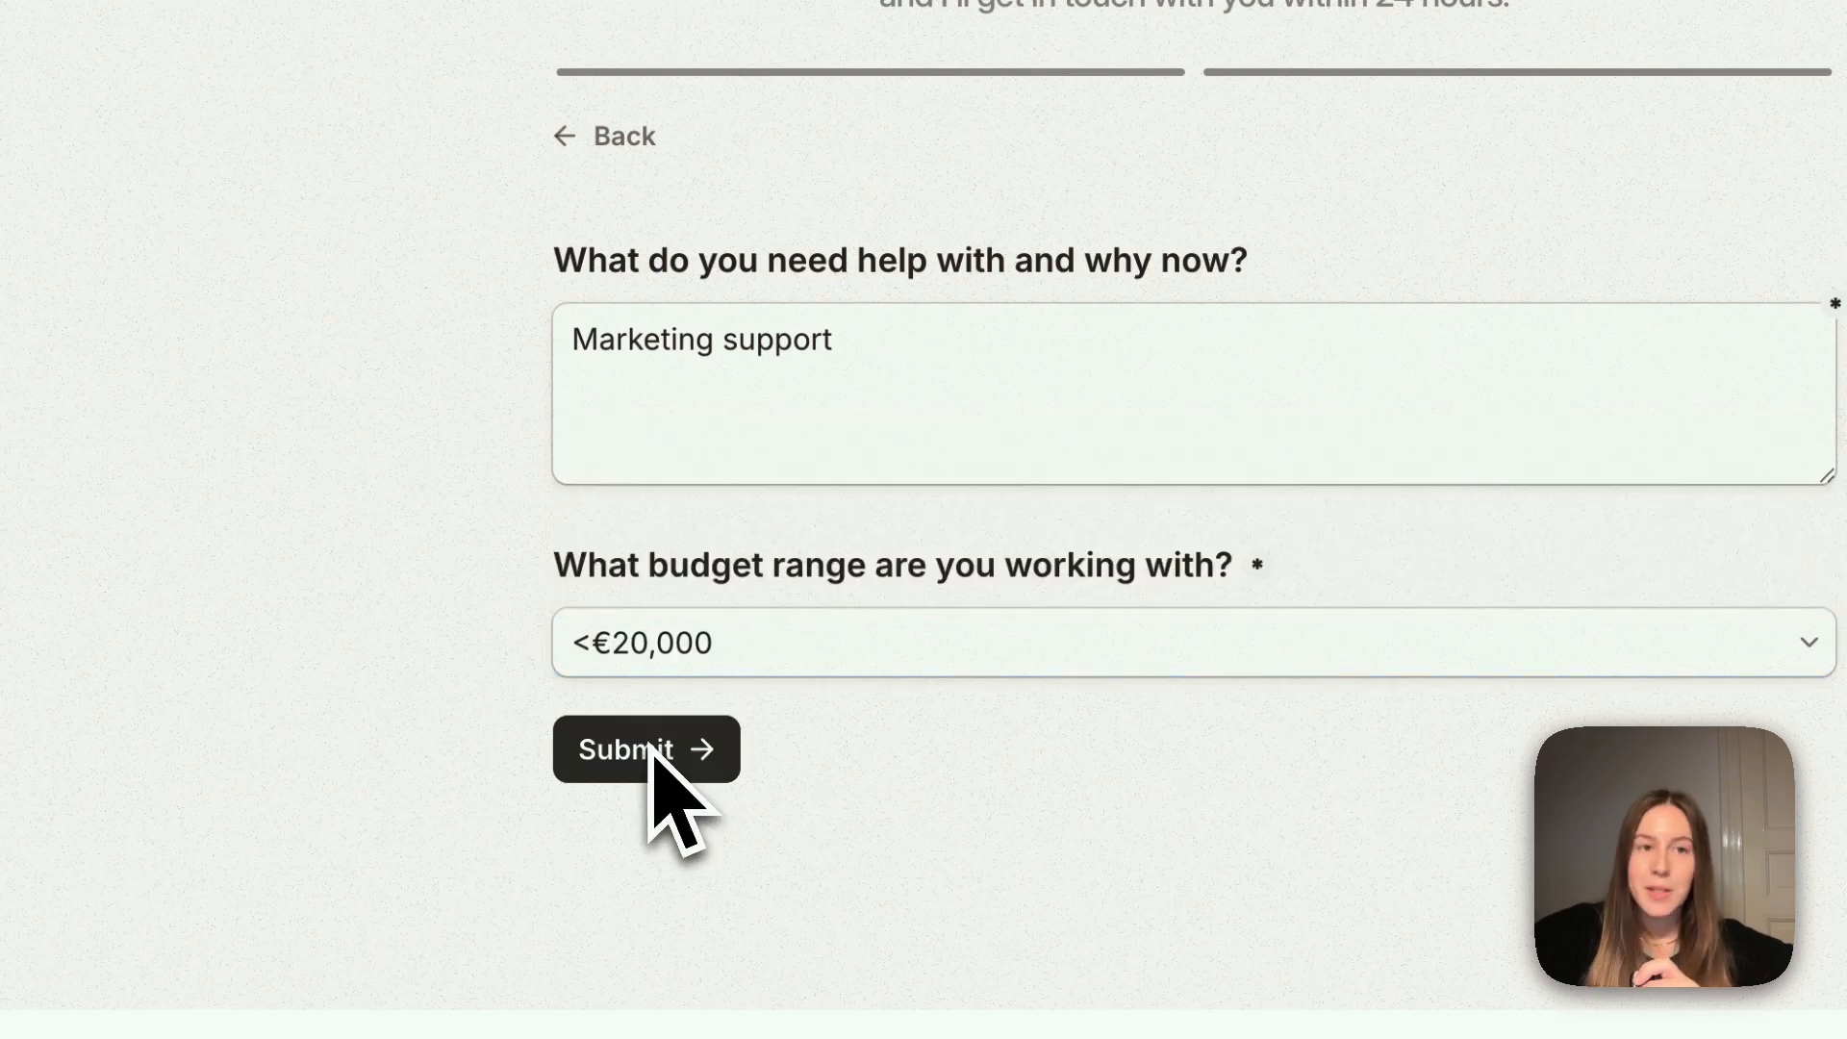
{"action": "left_click", "coordinate": [647, 751]}
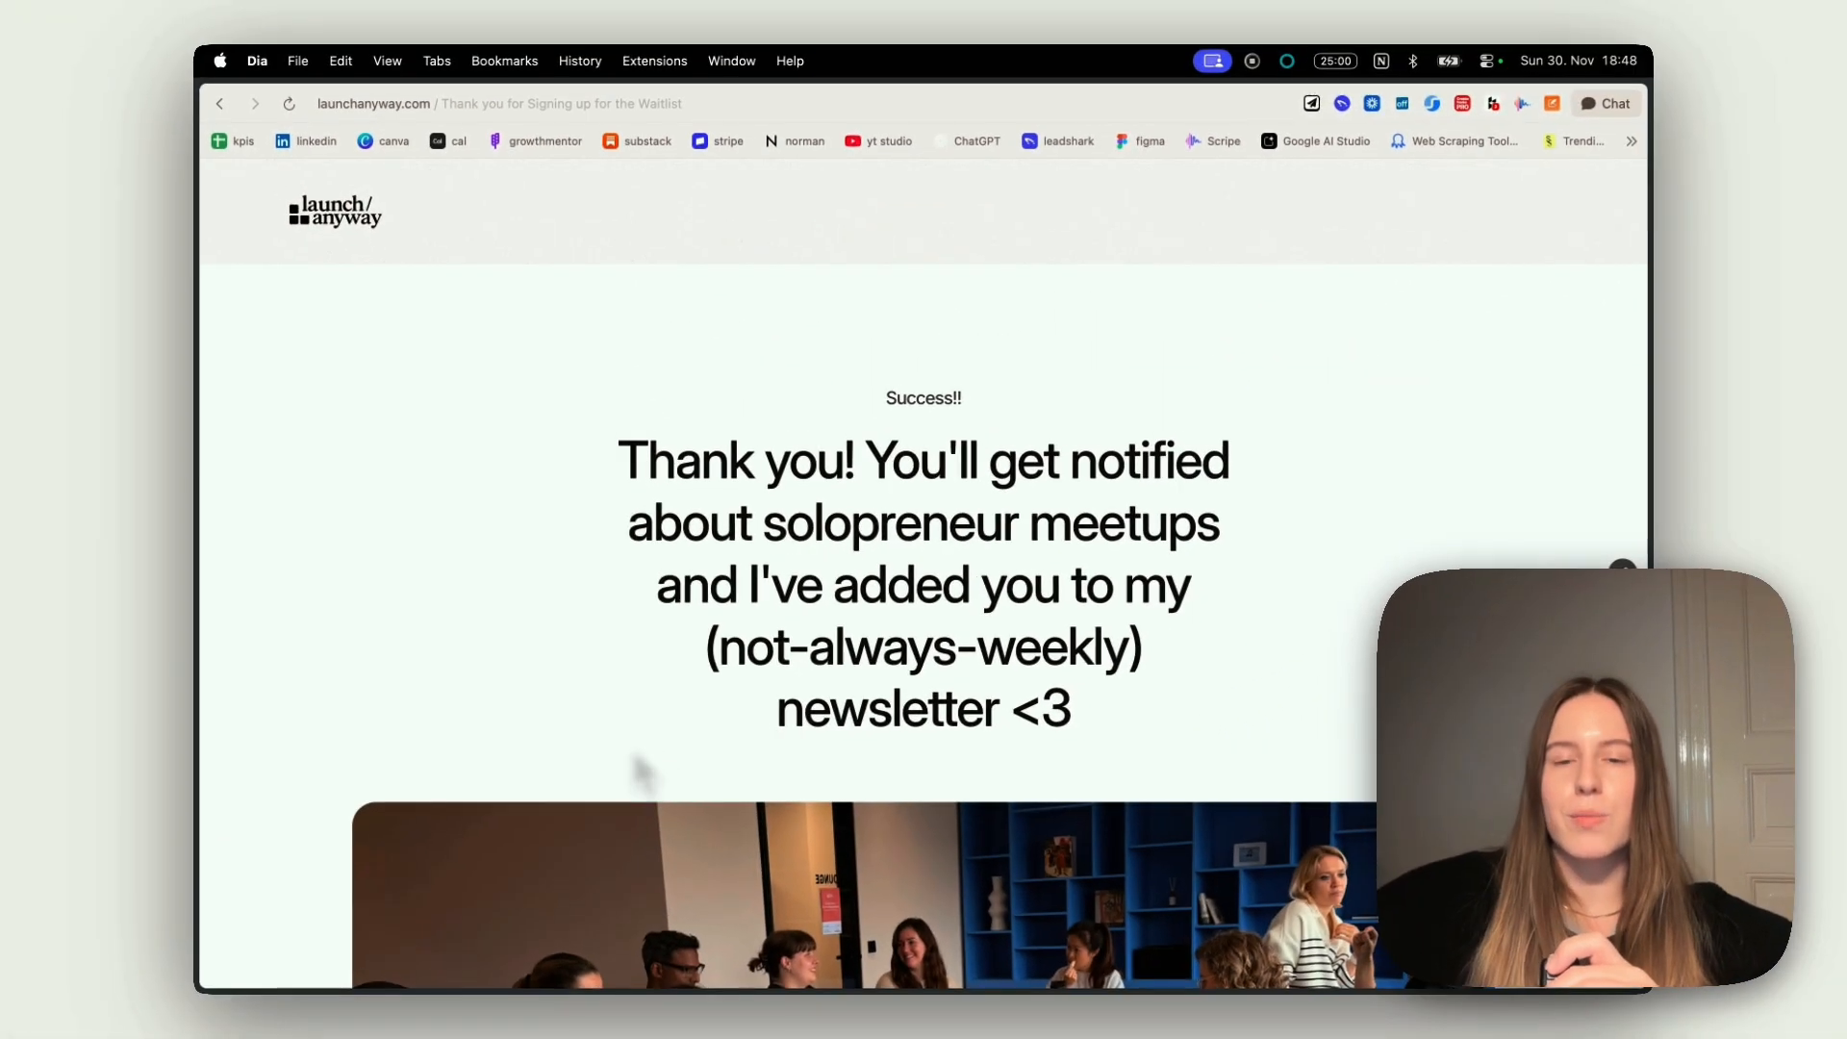
{"action": "scroll", "coordinate": [798, 774], "scroll_direction": "down", "scroll_amount": 6}
{"action": "scroll", "coordinate": [810, 771], "scroll_direction": "up", "scroll_amount": 5}
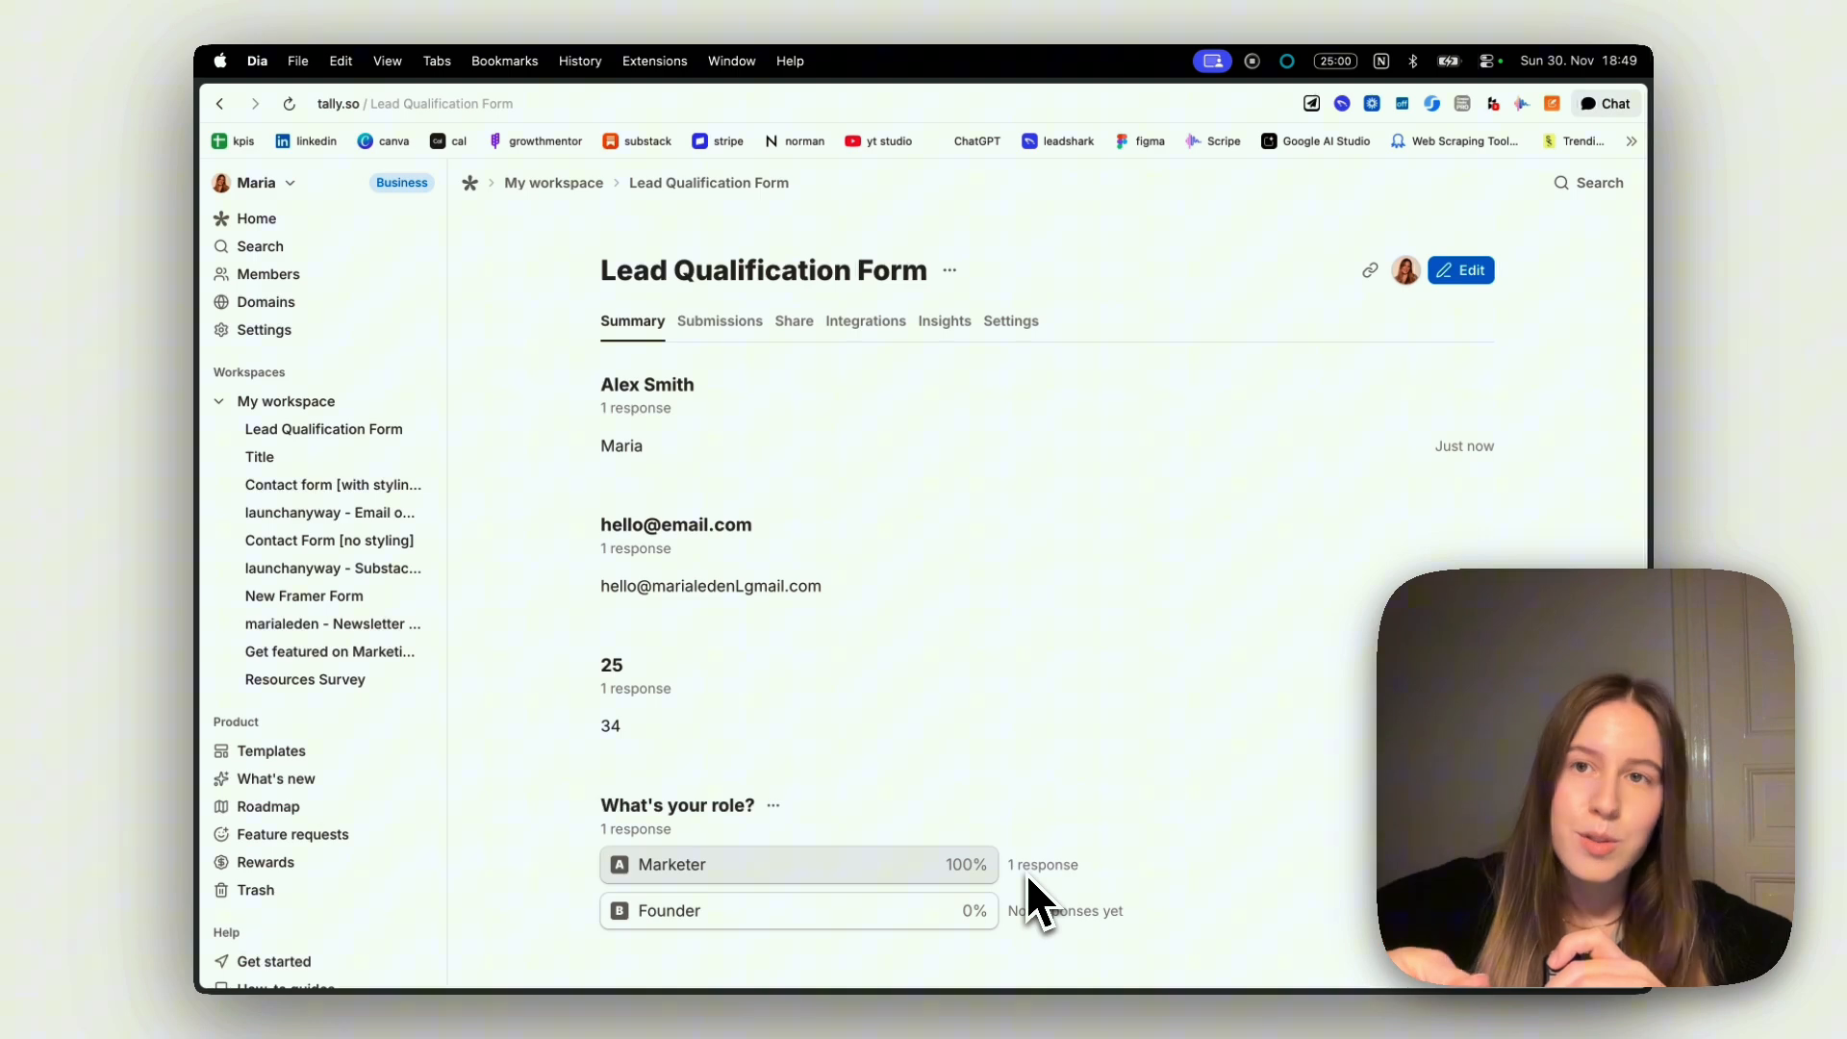
Review the test response in the form's Tally summary and submissions table
{"action": "scroll", "coordinate": [1058, 827], "scroll_direction": "down", "scroll_amount": 3}
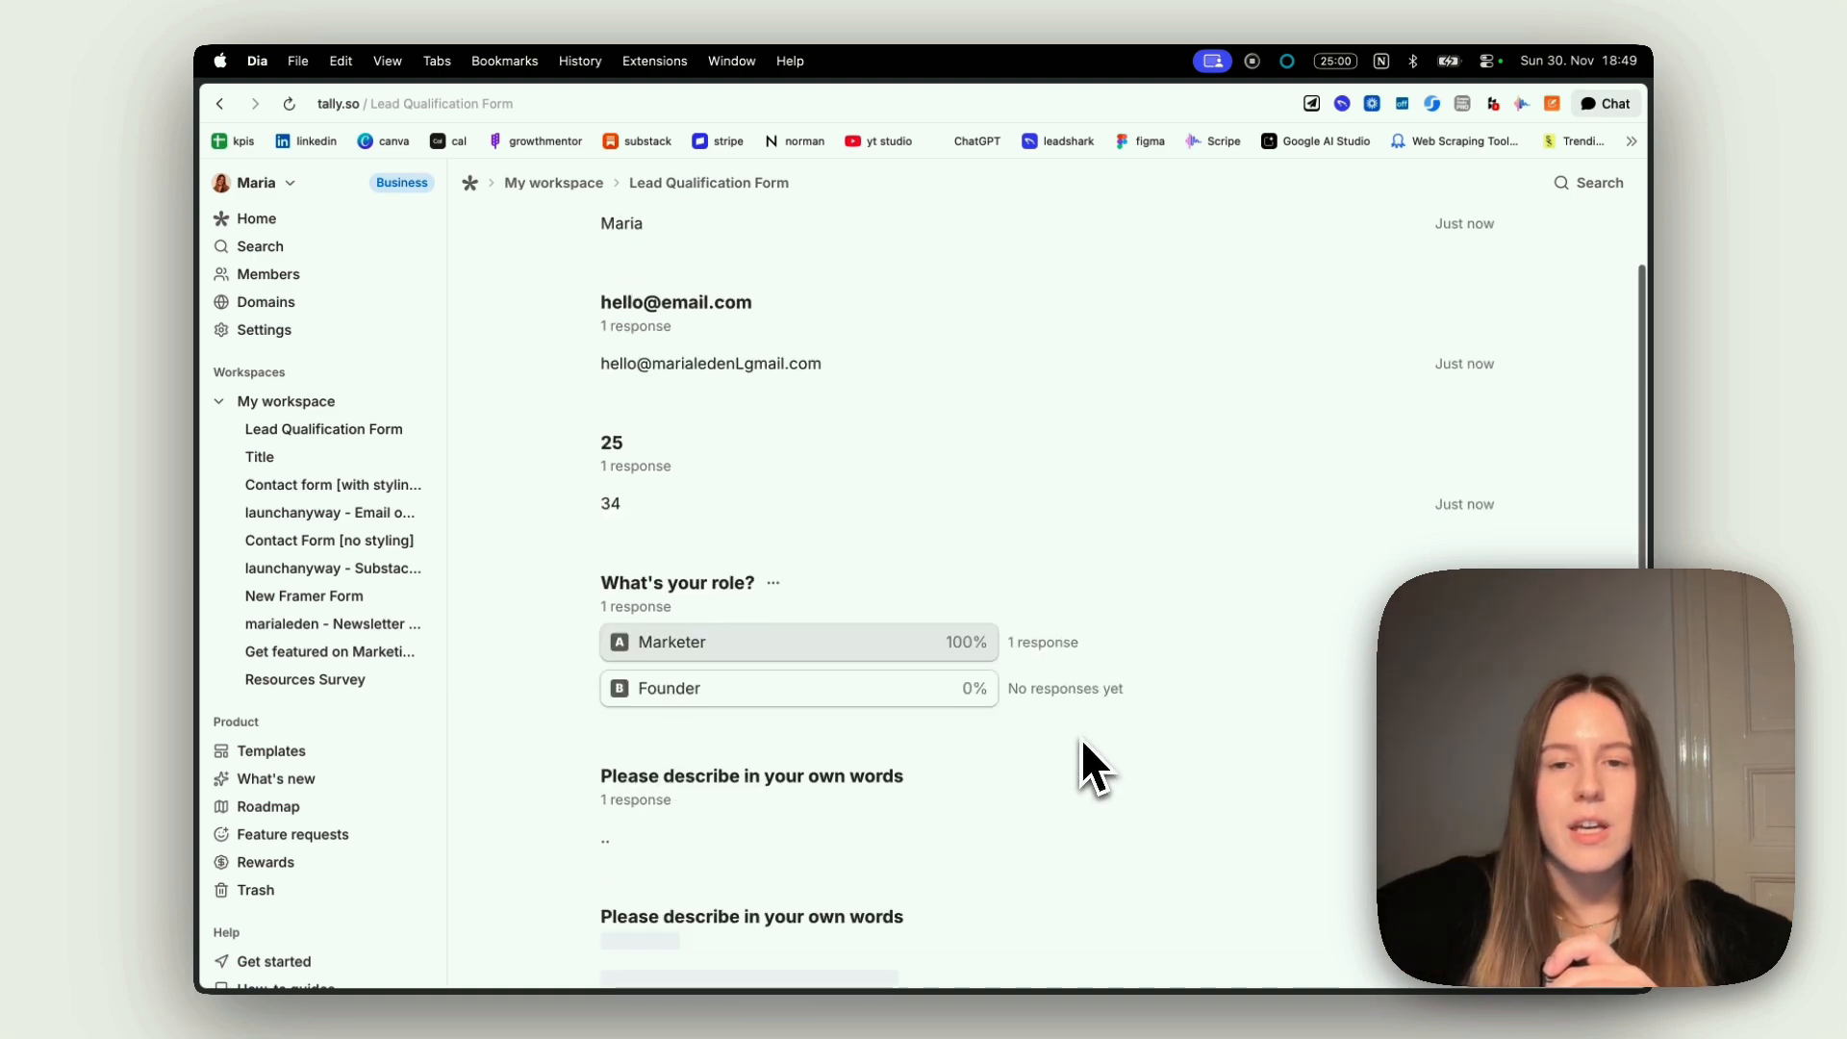
{"action": "scroll", "coordinate": [1081, 760], "scroll_direction": "up", "scroll_amount": 3}
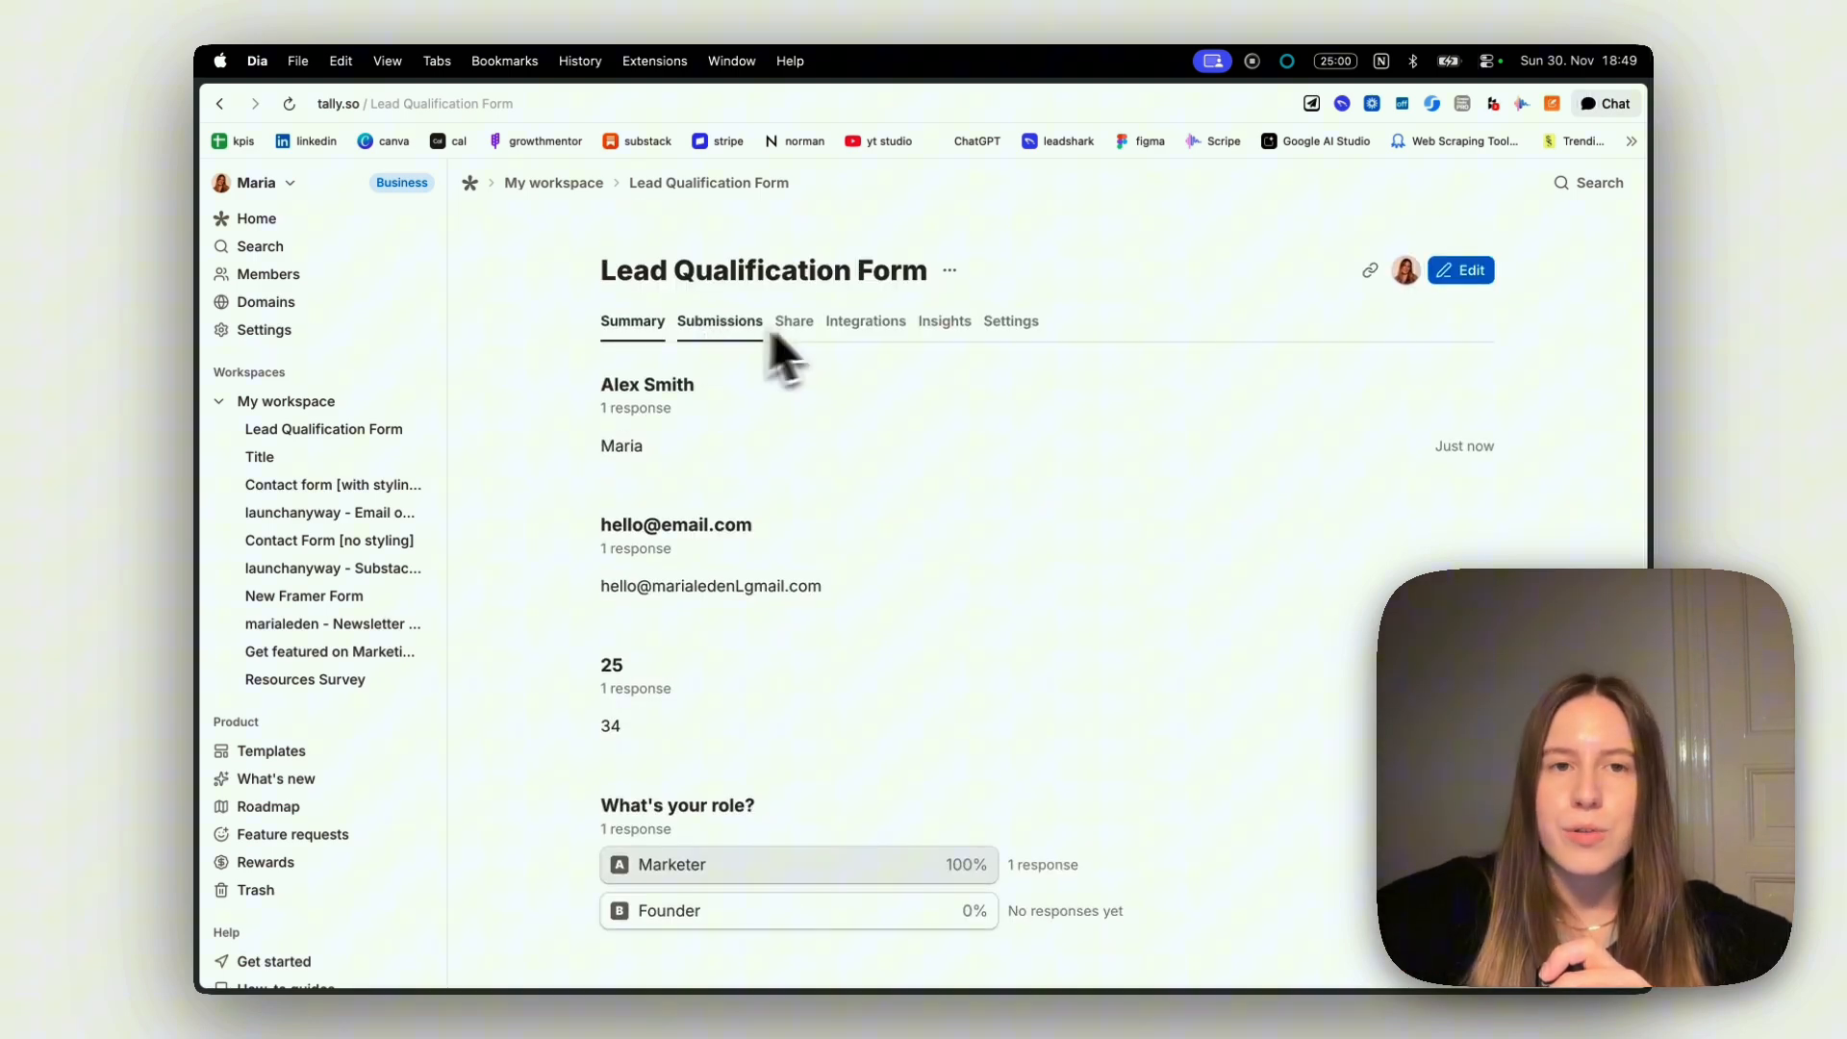
{"action": "left_click", "coordinate": [760, 332]}
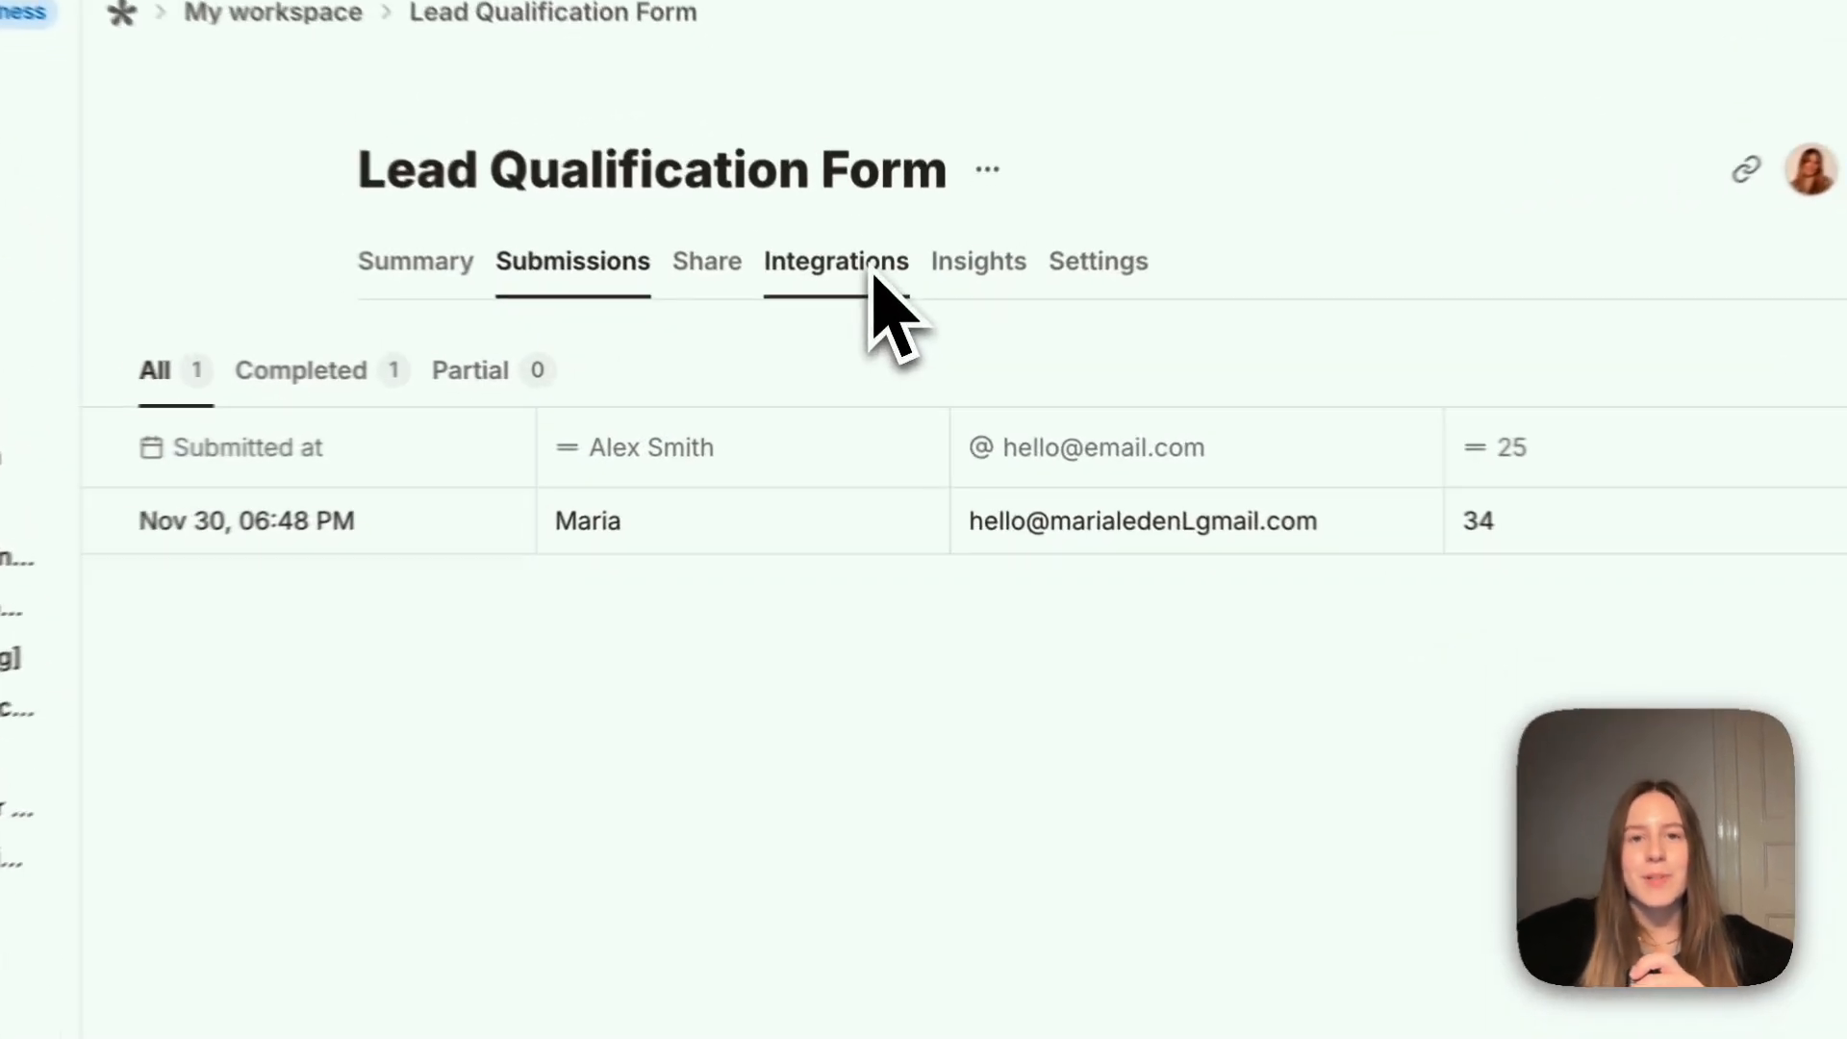
Look through the integrations available for the Lead Qualification Form
{"action": "left_click", "coordinate": [865, 320]}
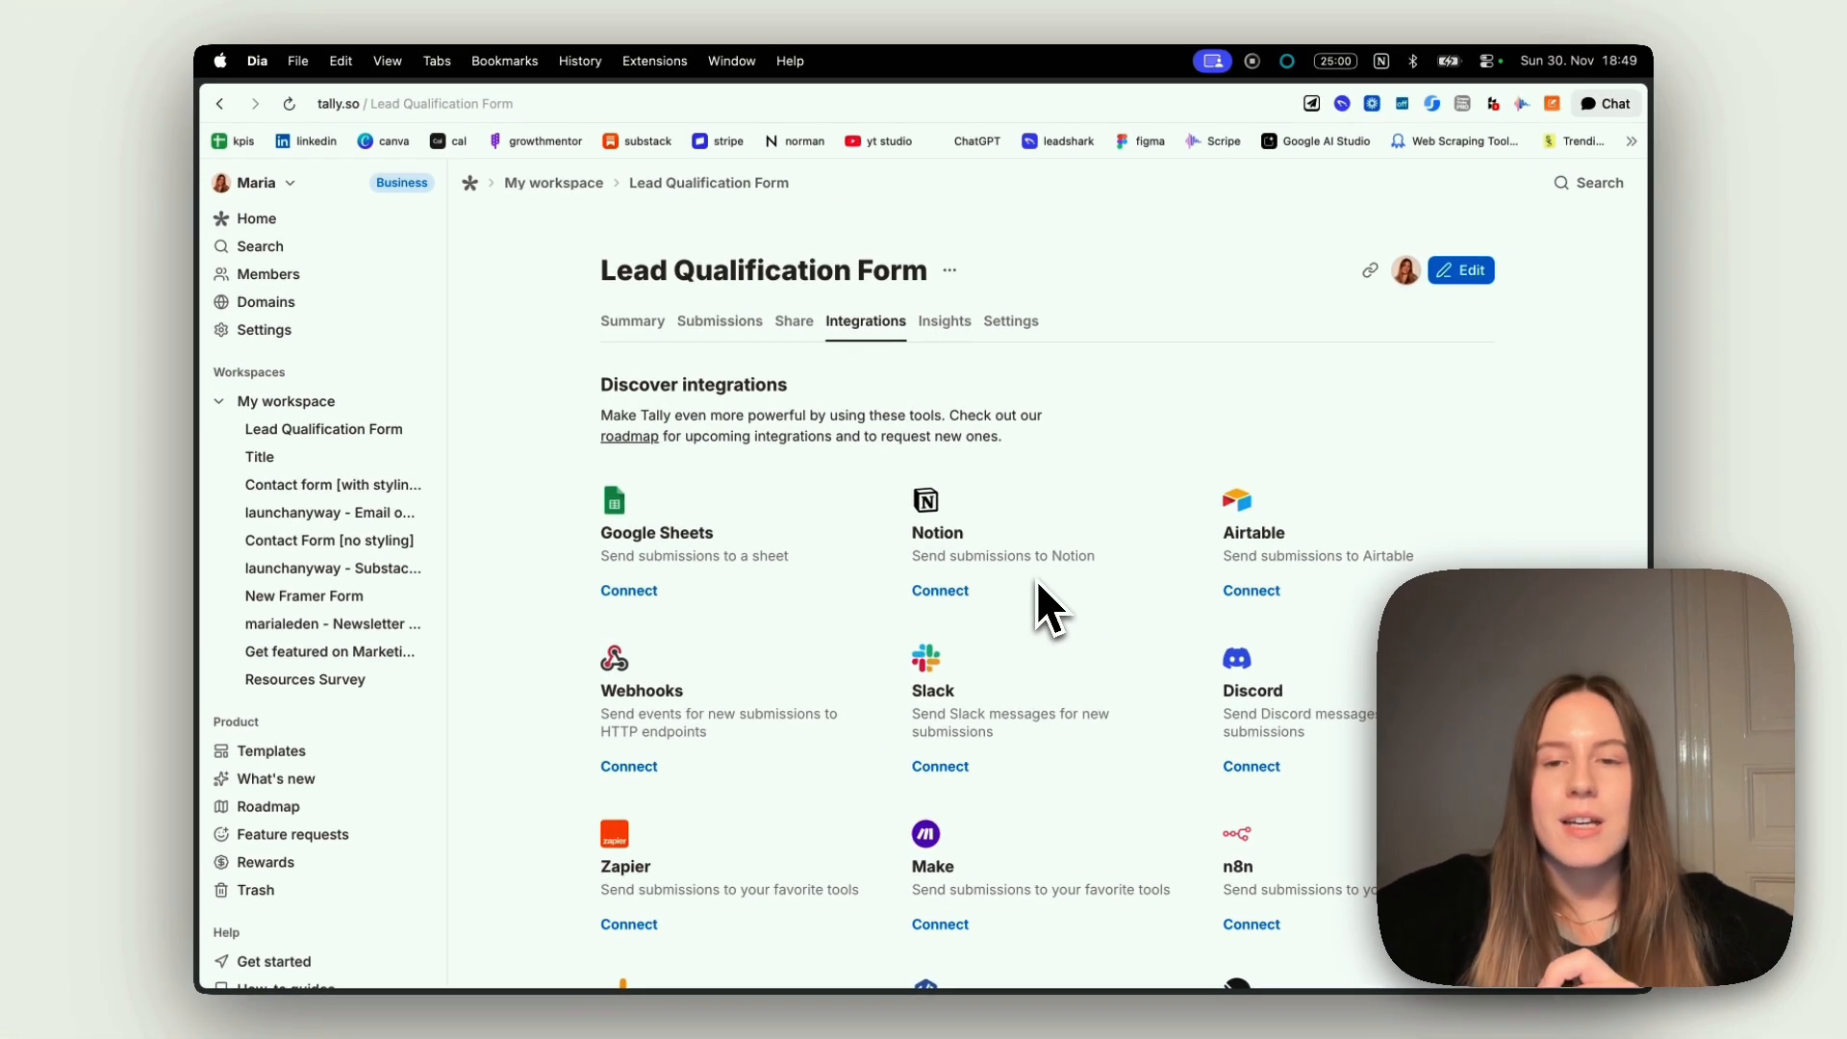
{"action": "scroll", "coordinate": [1038, 585], "scroll_direction": "down", "scroll_amount": 10}
{"action": "scroll", "coordinate": [1038, 584], "scroll_direction": "up", "scroll_amount": 10}
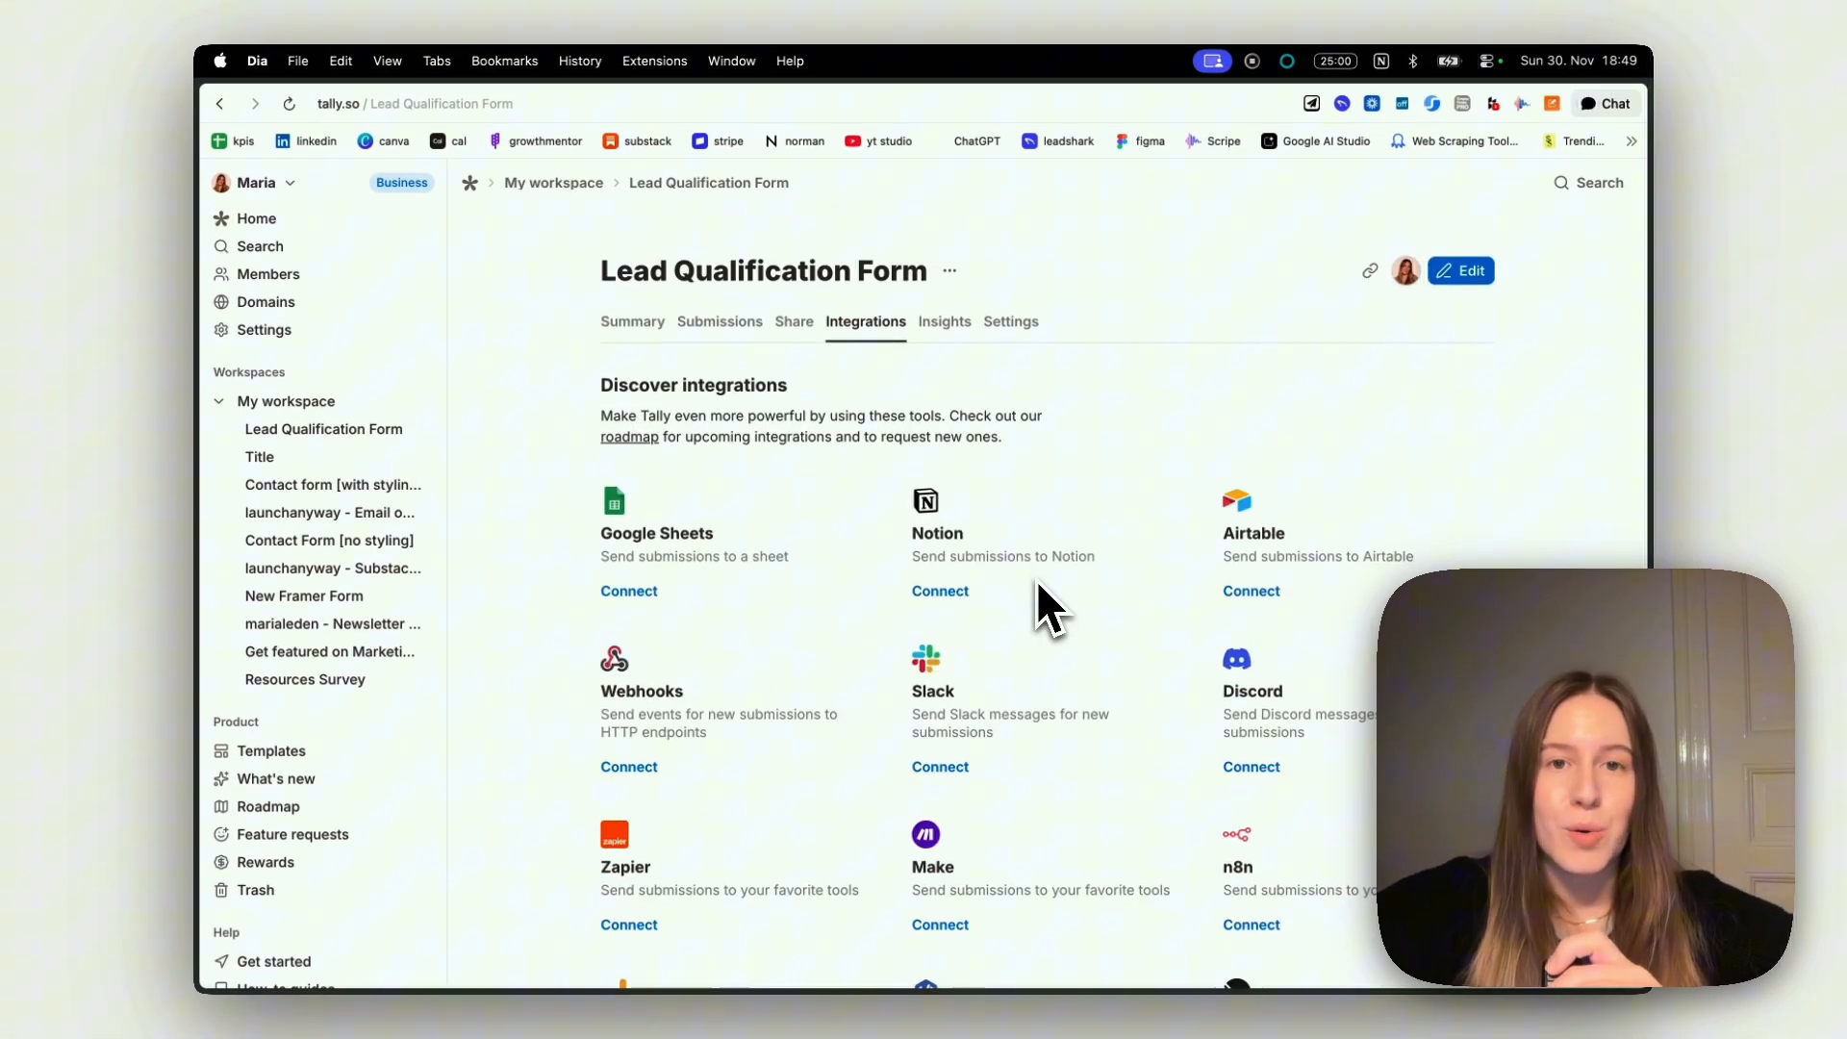